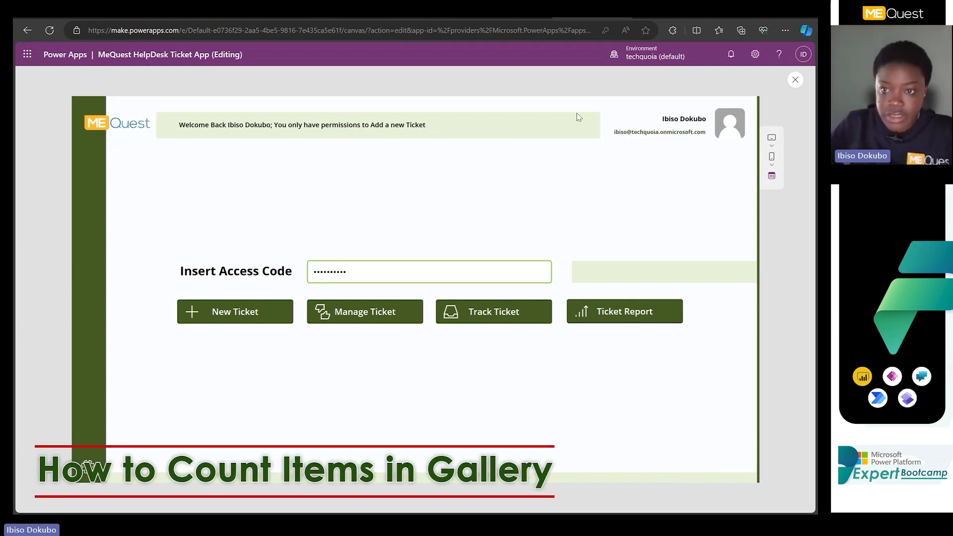
Close the welcome screen preview, switch to DashboardScreen and briefly preview its ticket count cards.
left_click(795, 80)
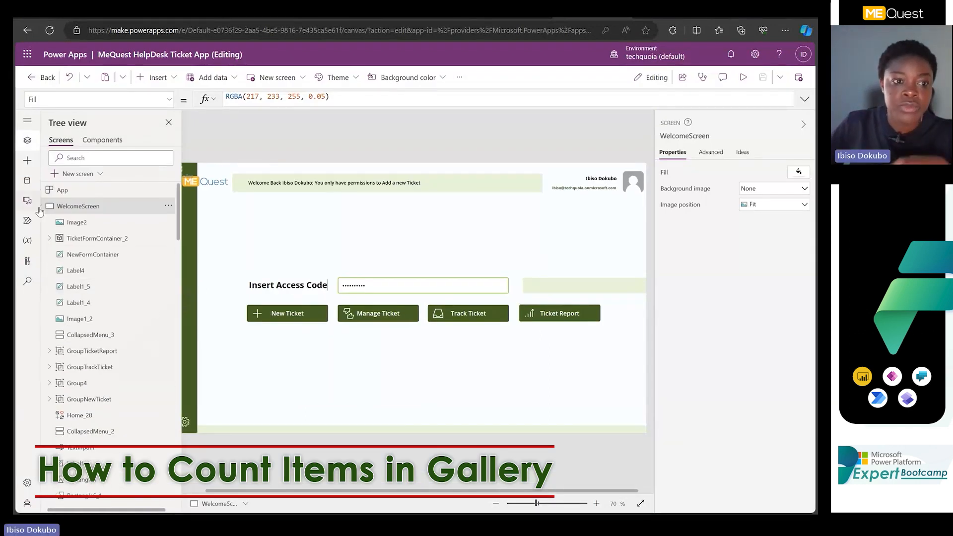
left_click(75, 226)
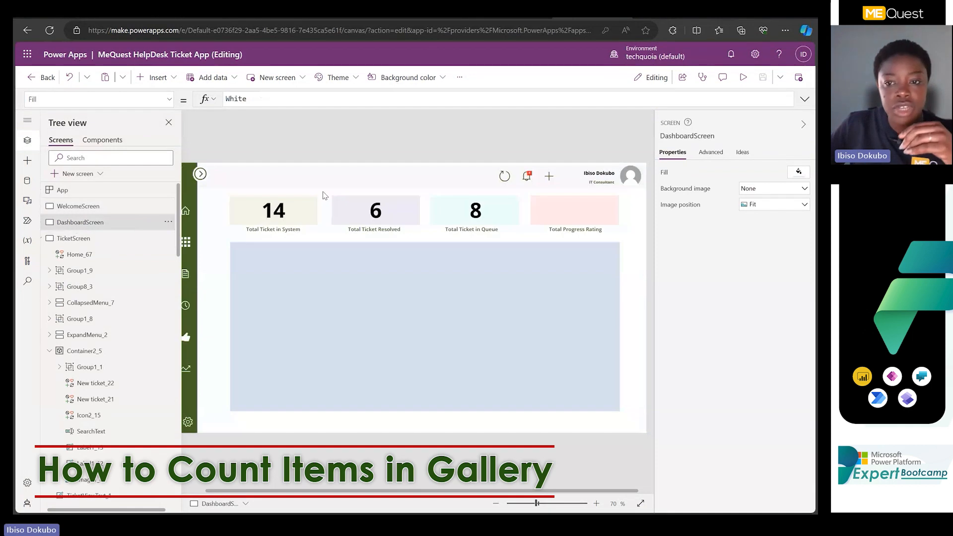
left_click(744, 77)
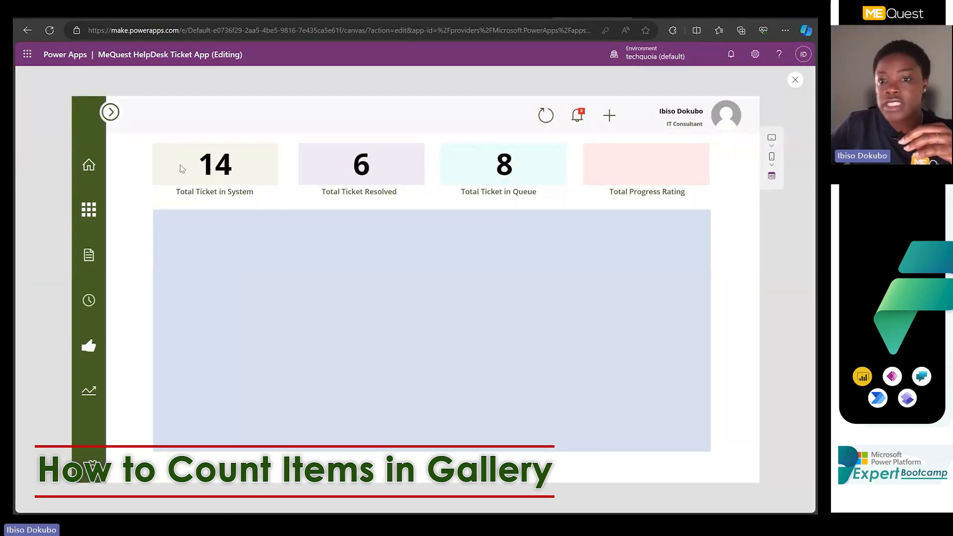
left_click(796, 82)
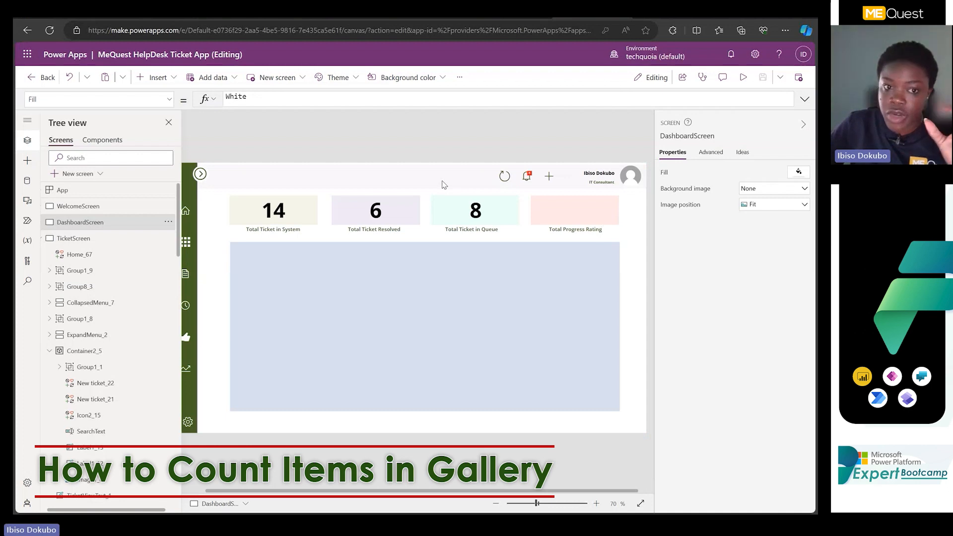
Open the Text formula of the label above "Total Ticket in System" in an enlarged formula bar.
left_click(303, 214)
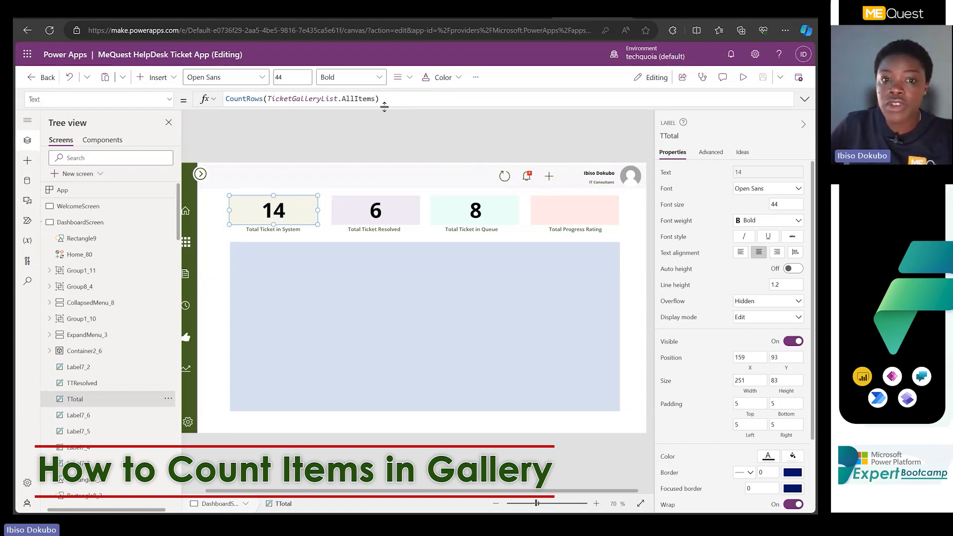
left_click_drag(384, 106, 387, 140)
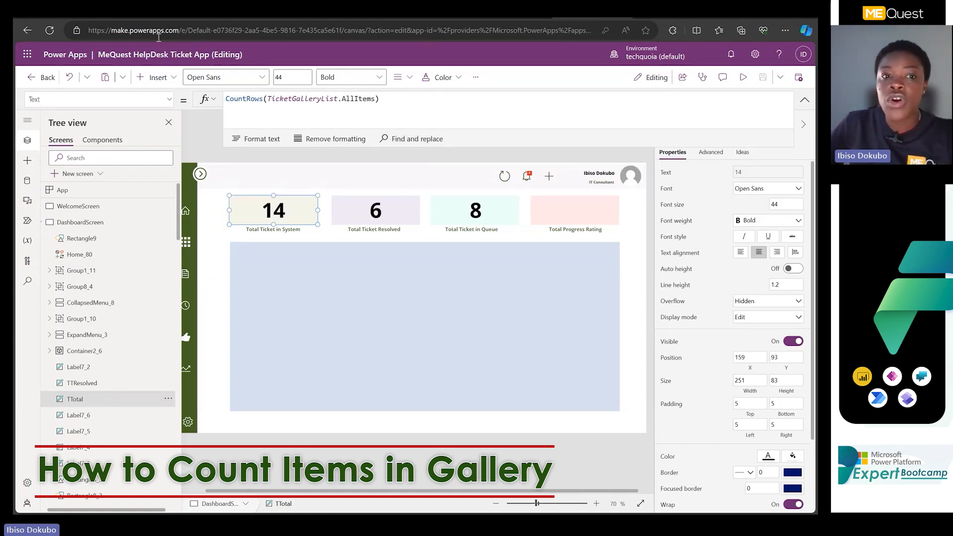
left_click(245, 109)
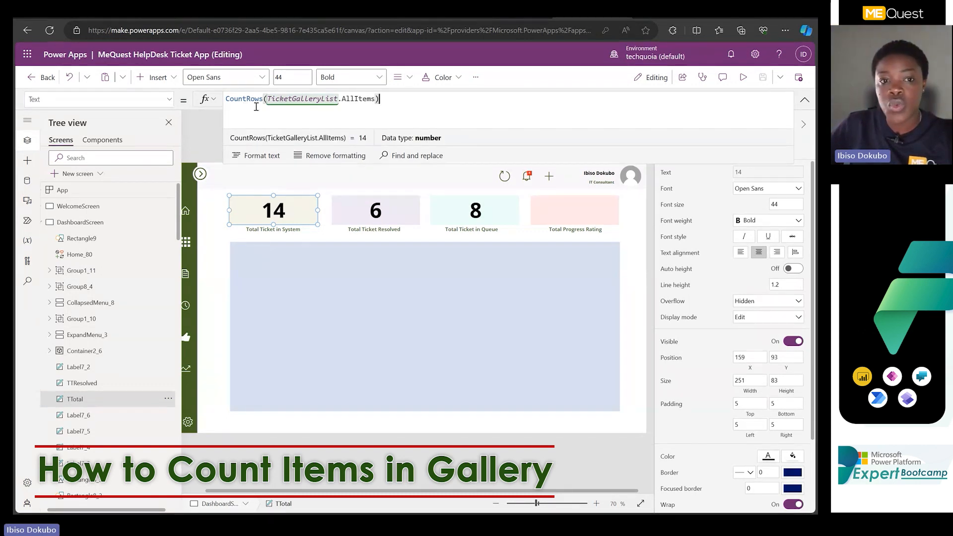
key("ctrl+a")
key("ctrl+c")
key("BackSpace")
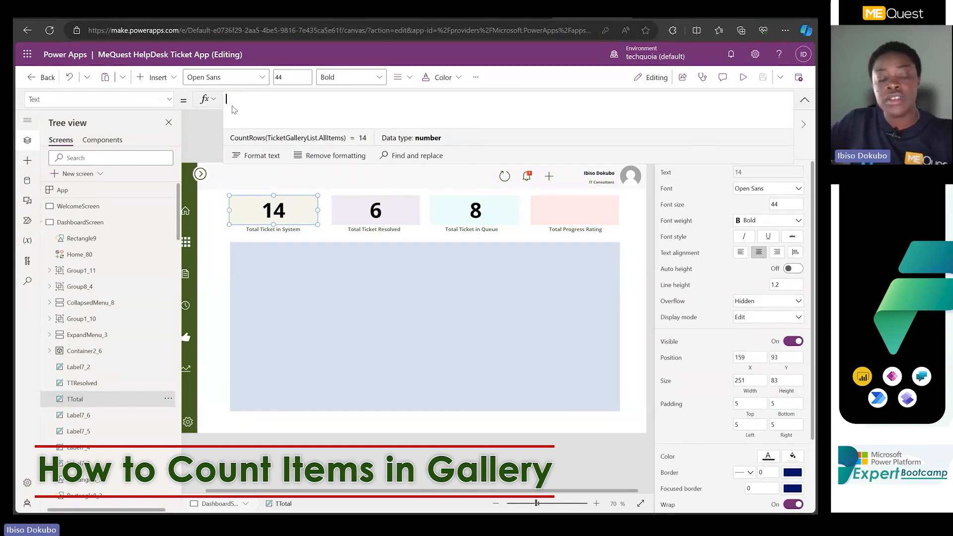
type("coun")
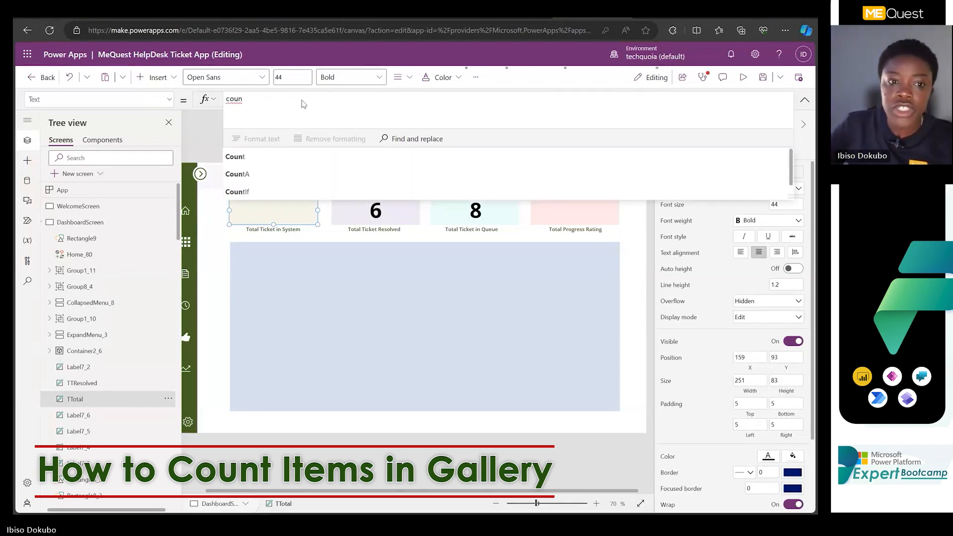
scroll(276, 163, "down", 1)
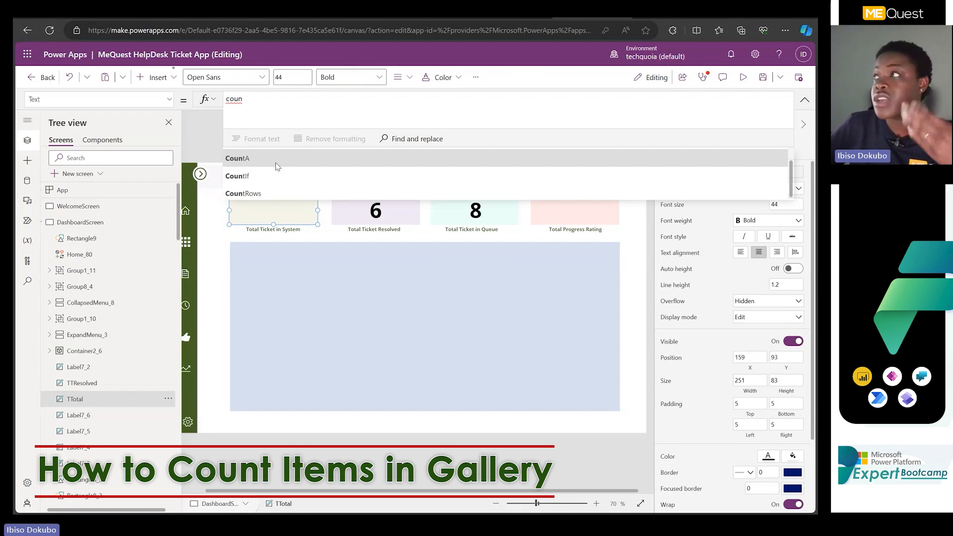
left_click(271, 192)
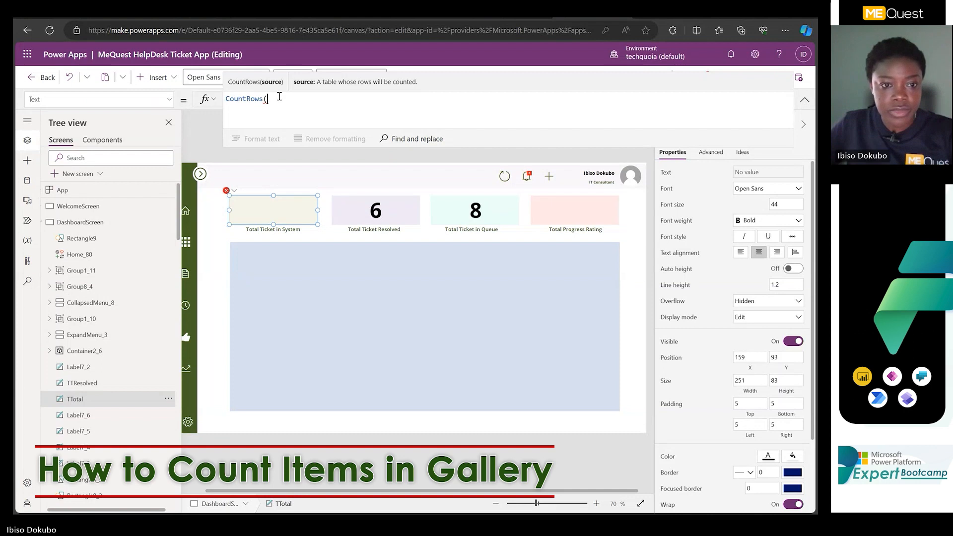
type("ti")
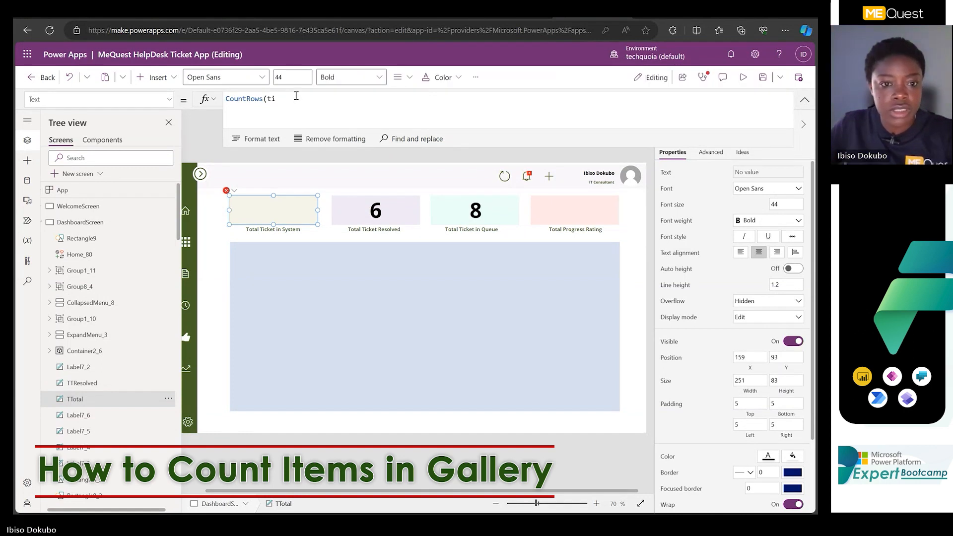
left_click_drag(297, 95, 194, 100)
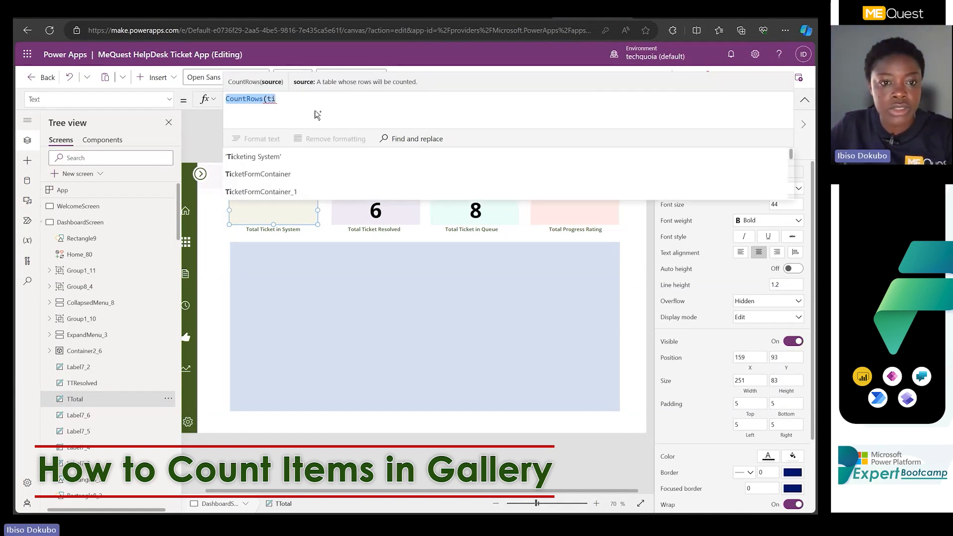
key("ctrl+v")
Clear the TTotal label's Text formula and begin it again with the CountRows function.
key("ctrl+a")
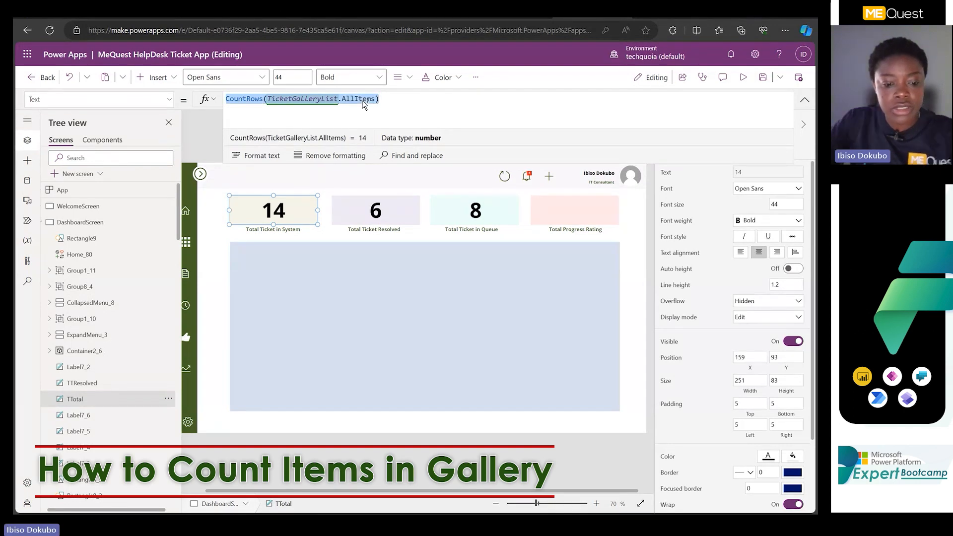
key("BackSpace")
type("count")
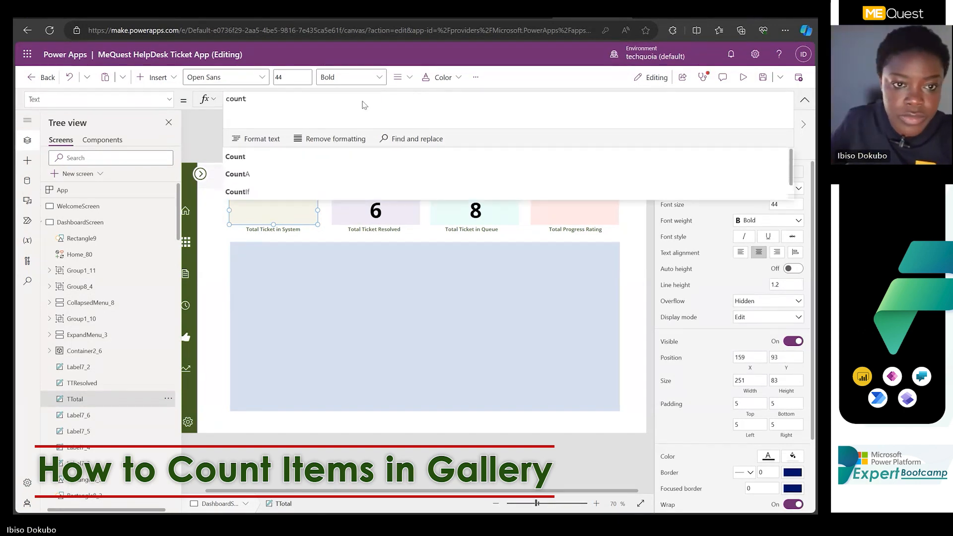
scroll(274, 174, "down", 1)
left_click(268, 192)
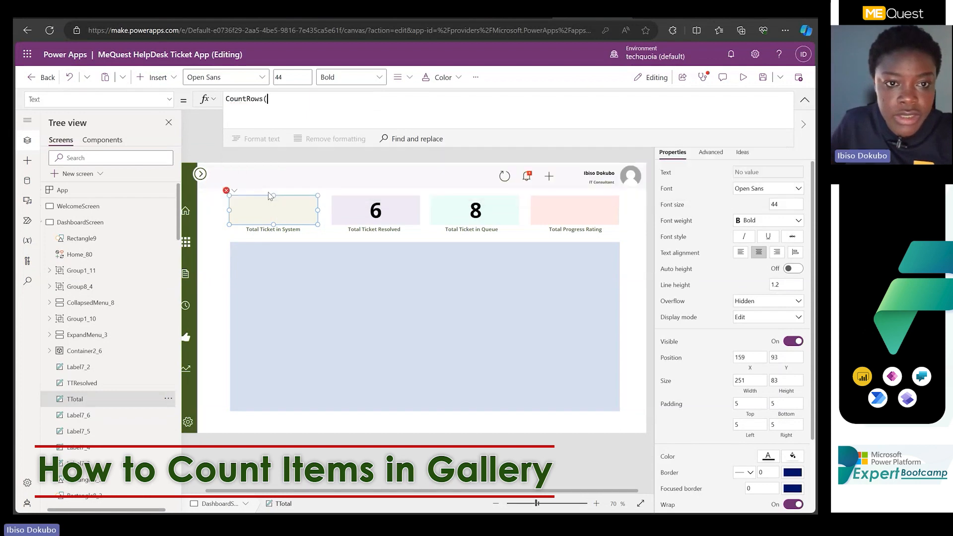
Complete the TTotal formula as CountRows(TicketGalleryList.AllItems) and collapse the formula bar.
type("Tic")
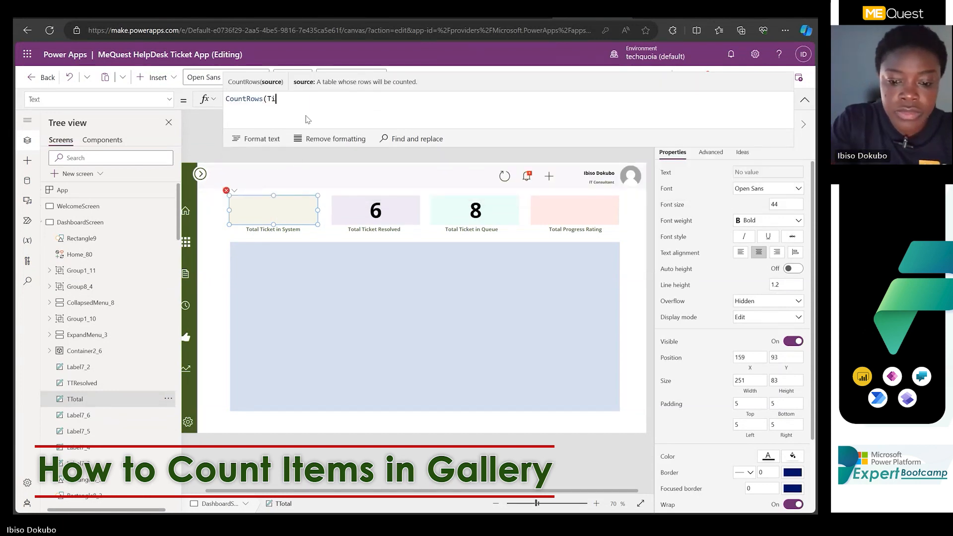
key("BackSpace")
type("ck")
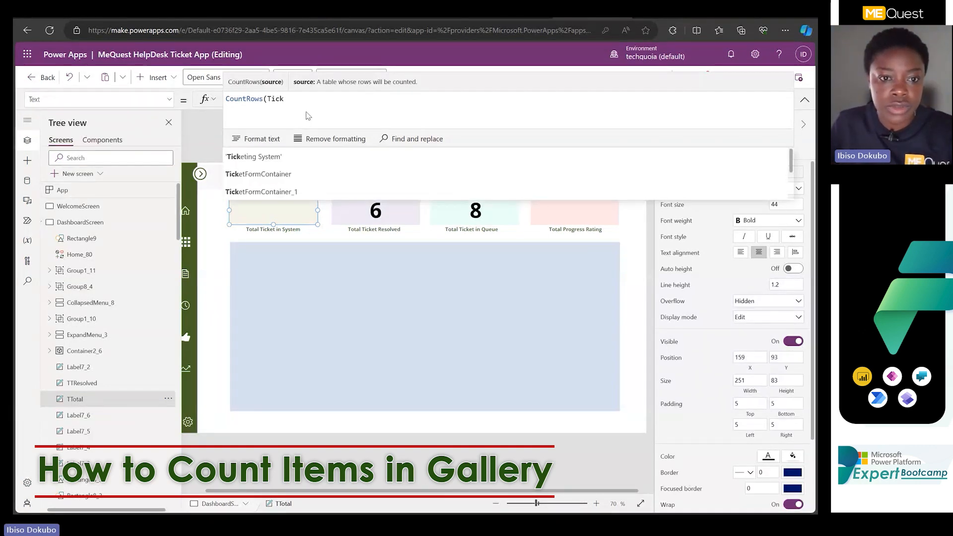
type("et")
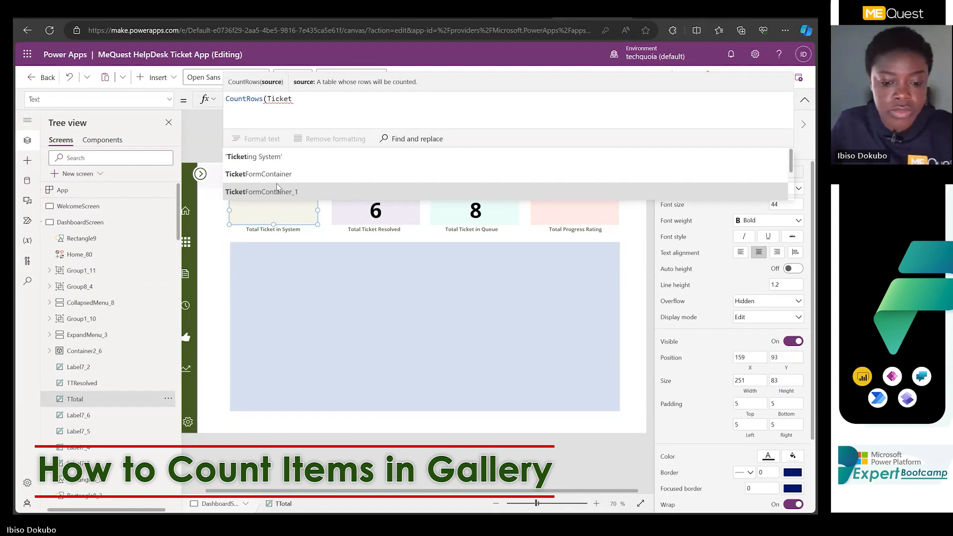
type("ga")
scroll(302, 191, "down", 1)
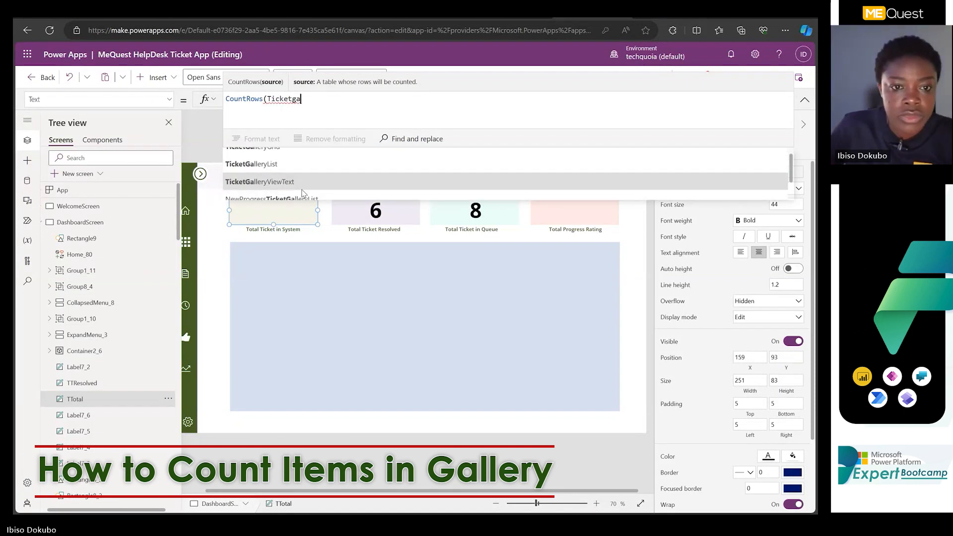
left_click(275, 170)
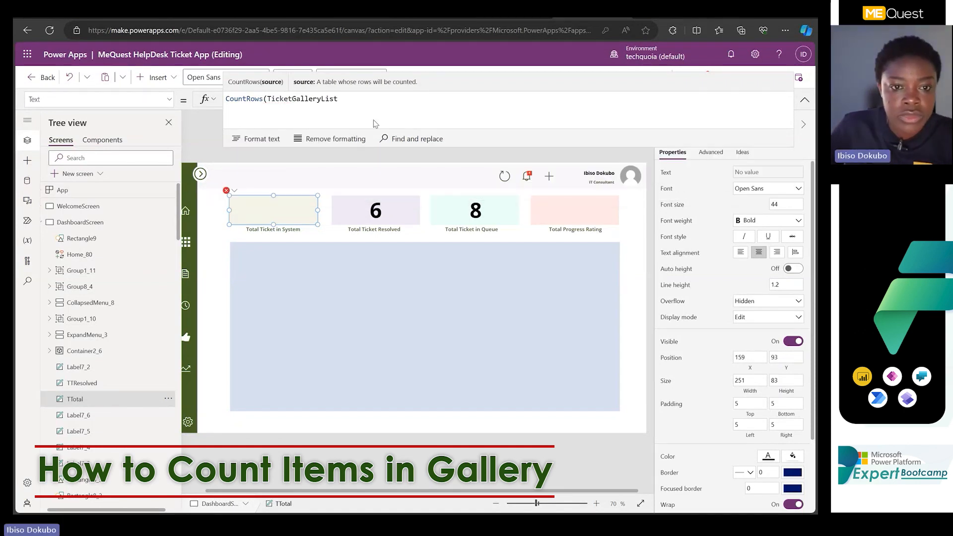
type(".")
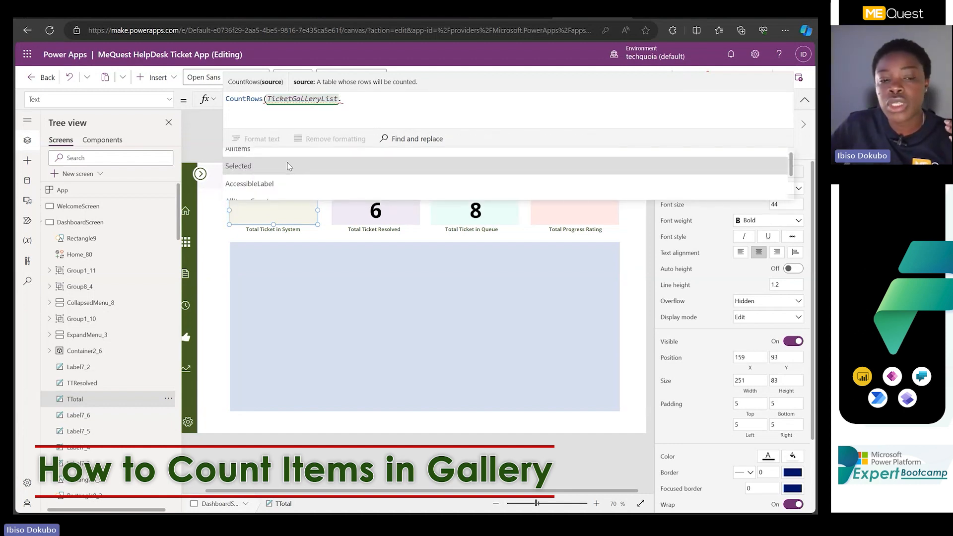
scroll(289, 165, "up", 1)
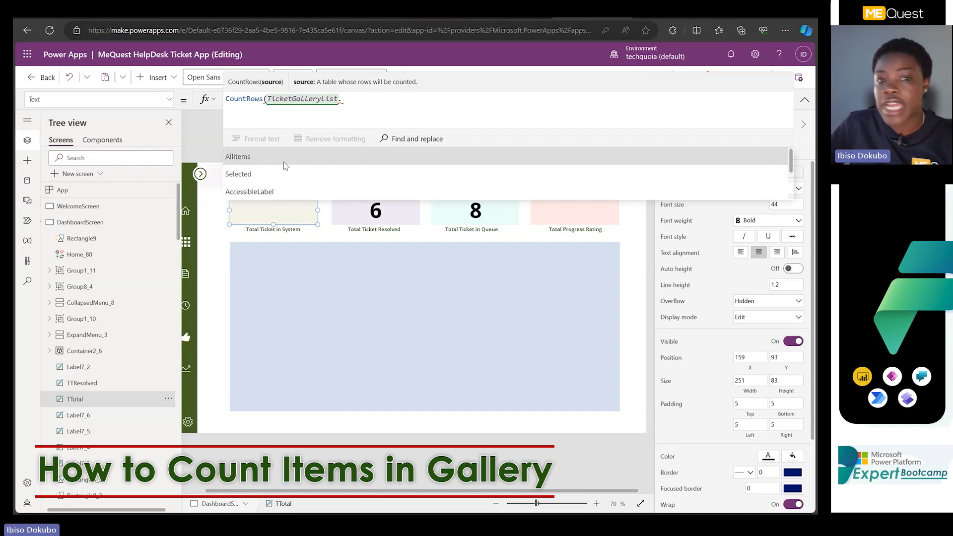
left_click(284, 162)
type(")")
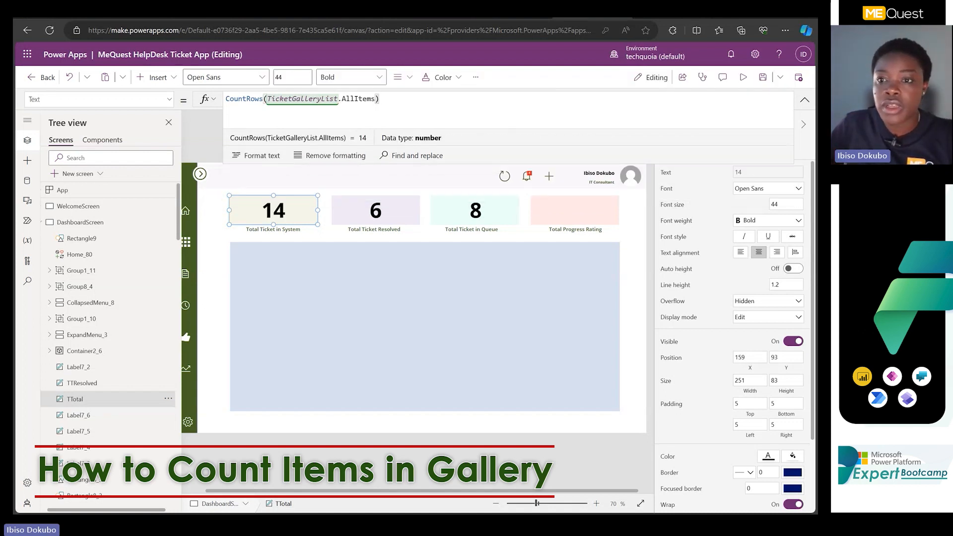
left_click(804, 103)
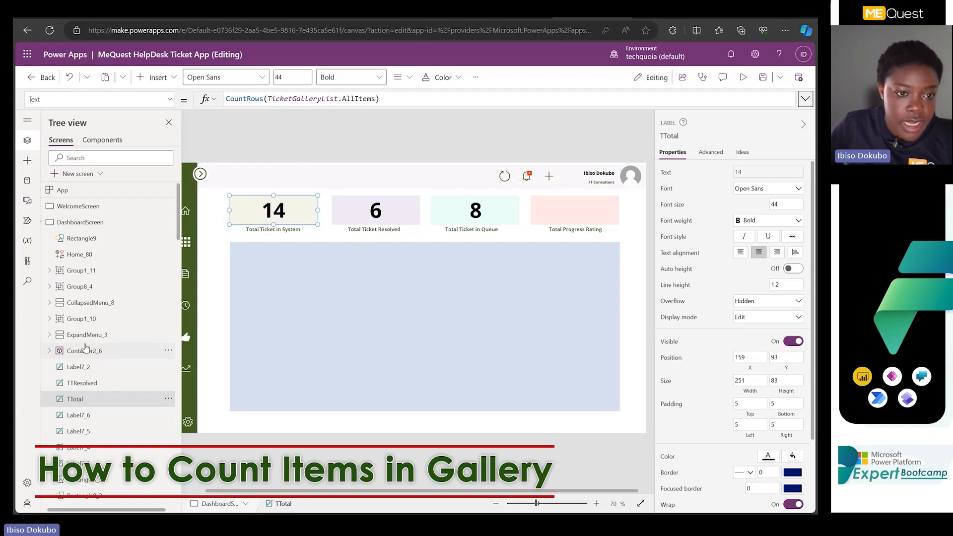
Find and select the TicketGalleryList gallery on TicketScreen, and zoom the canvas out to 48% to view the whole screen.
scroll(85, 348, "down", 6)
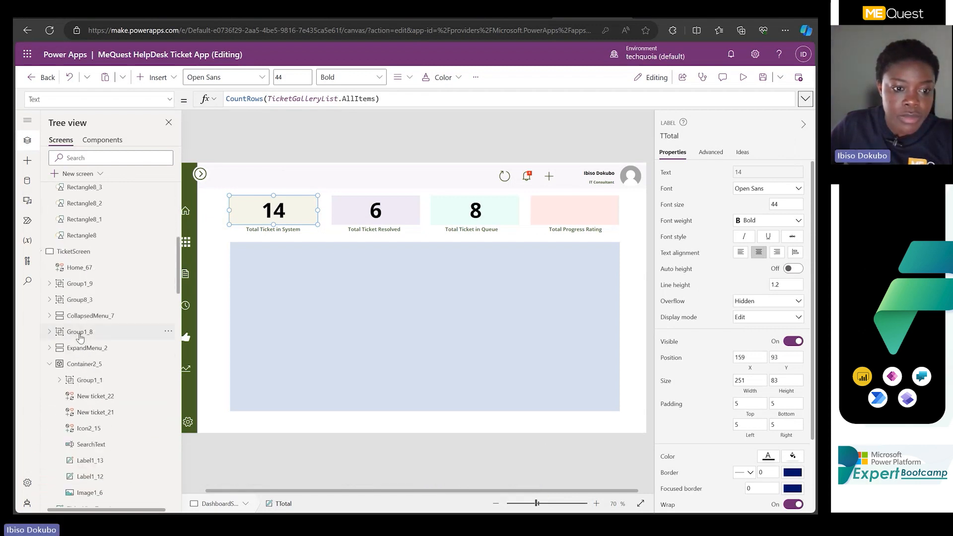
scroll(80, 366, "up", 6)
scroll(83, 348, "down", 7)
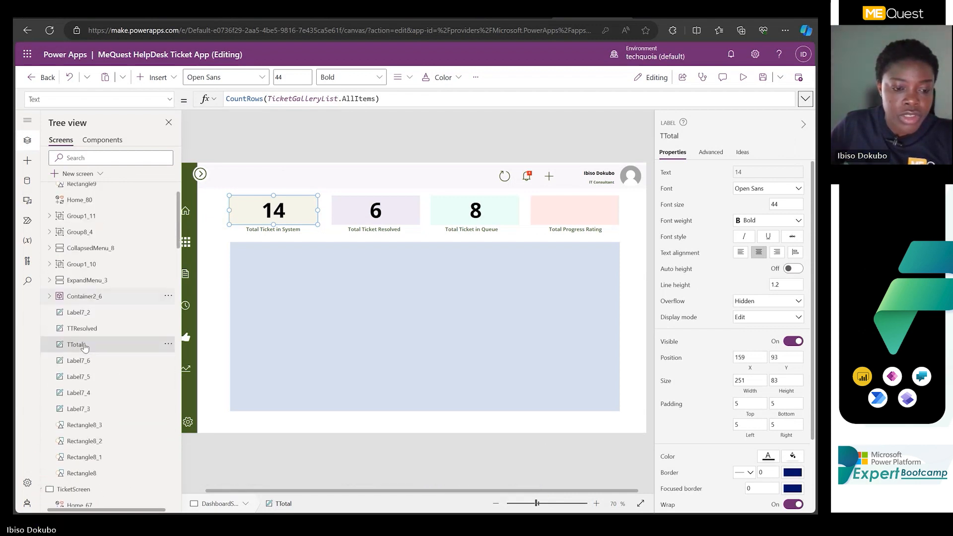
scroll(85, 348, "down", 6)
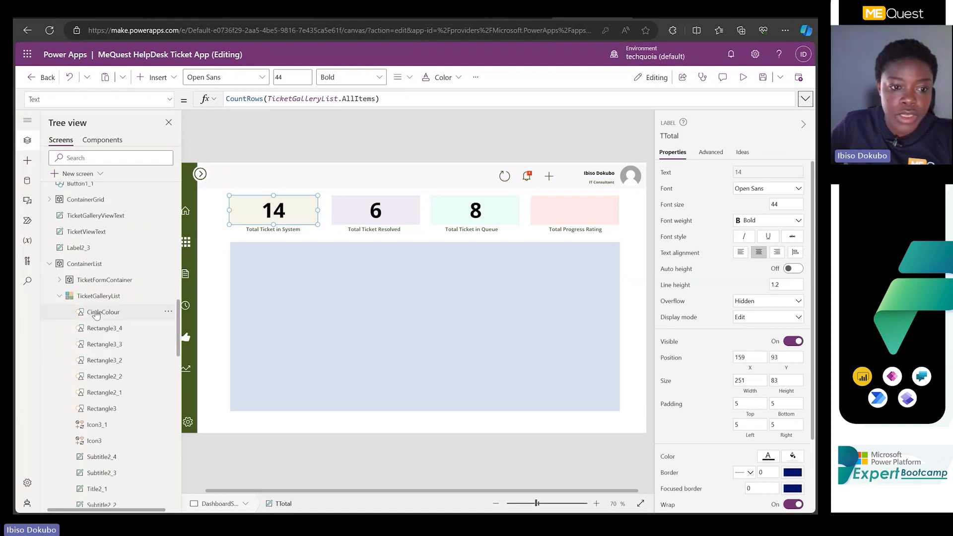
left_click(98, 296)
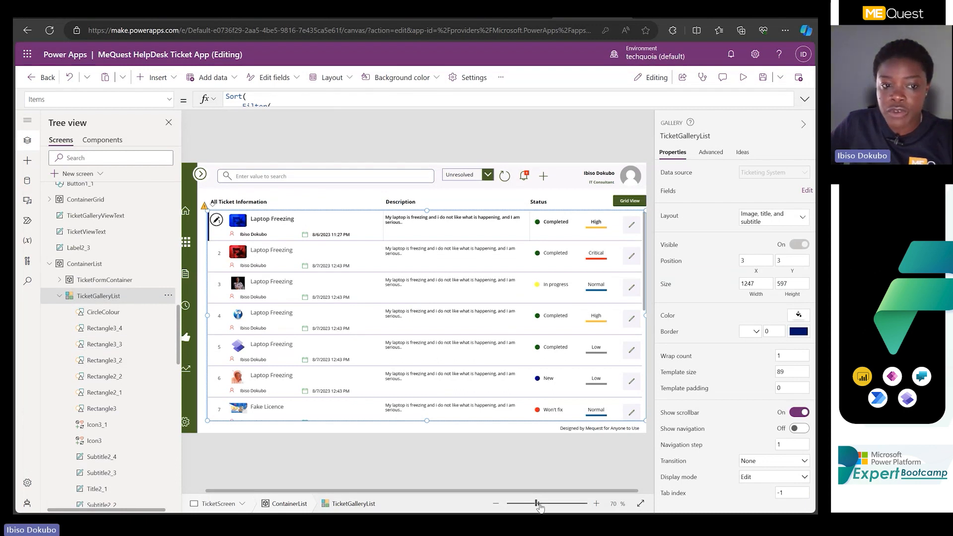
left_click_drag(538, 503, 526, 503)
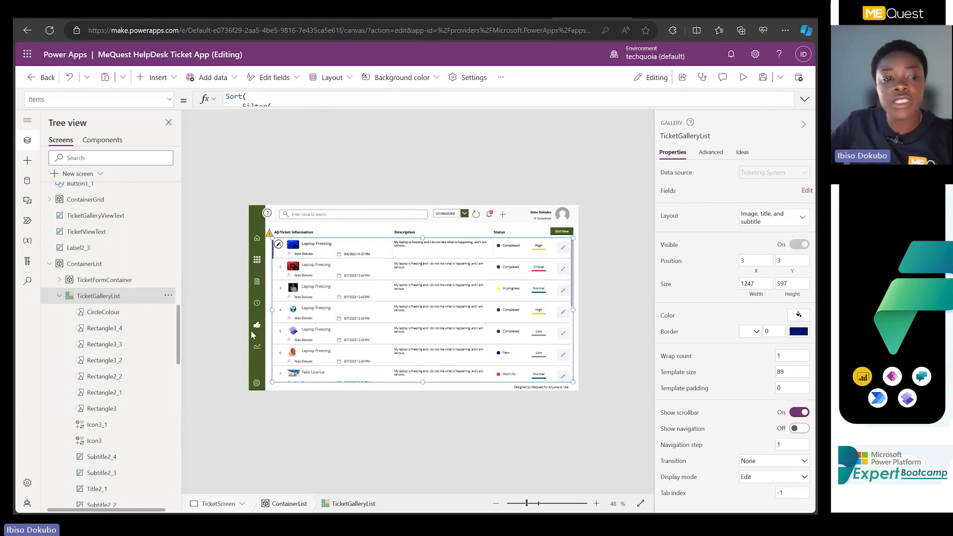
Return to DashboardScreen and examine the Text formula of the label above "Total Ticket Resolved".
scroll(81, 224, "up", 10)
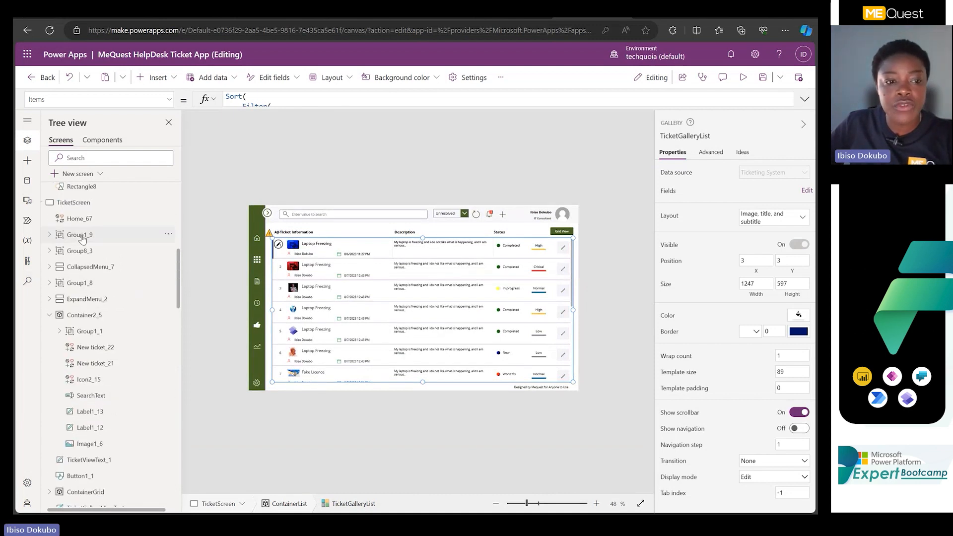
scroll(82, 313, "up", 2)
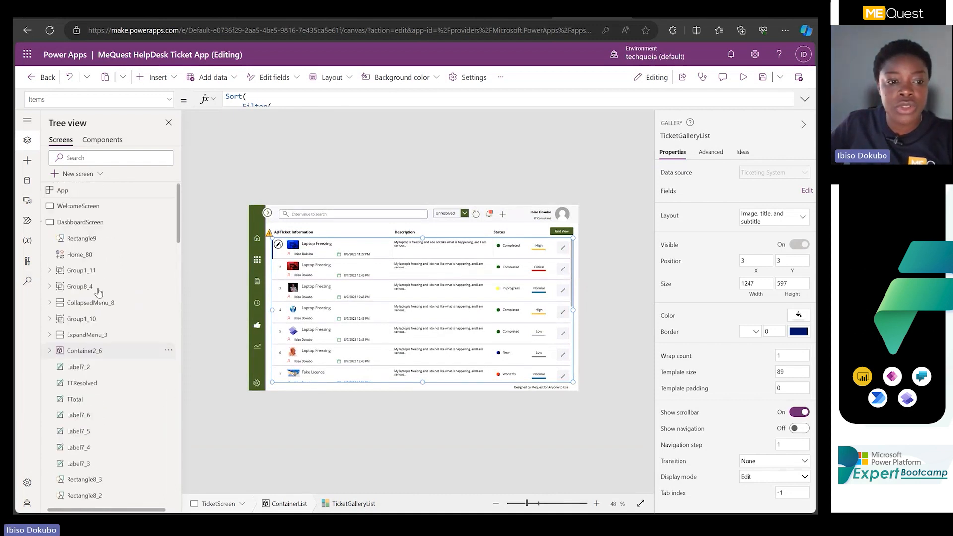
left_click(104, 224)
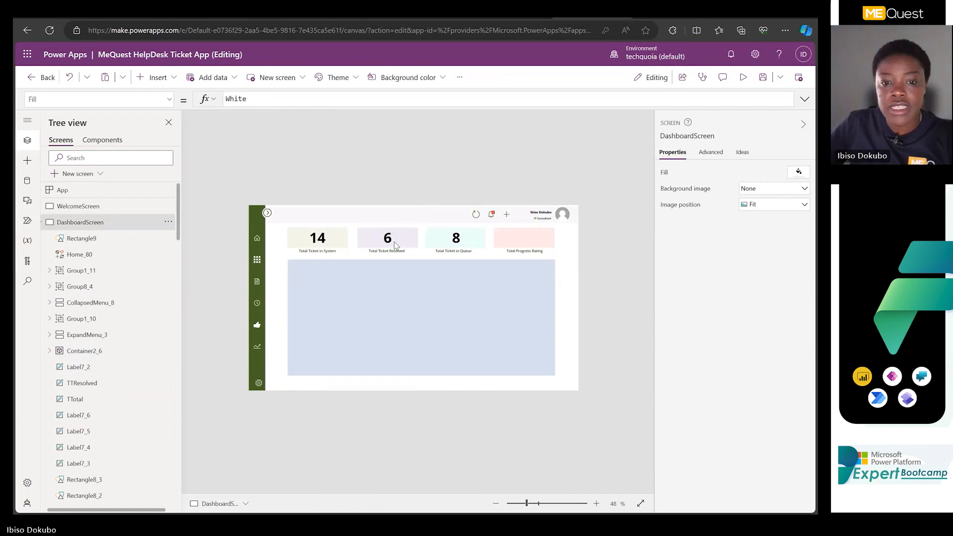
left_click(394, 243)
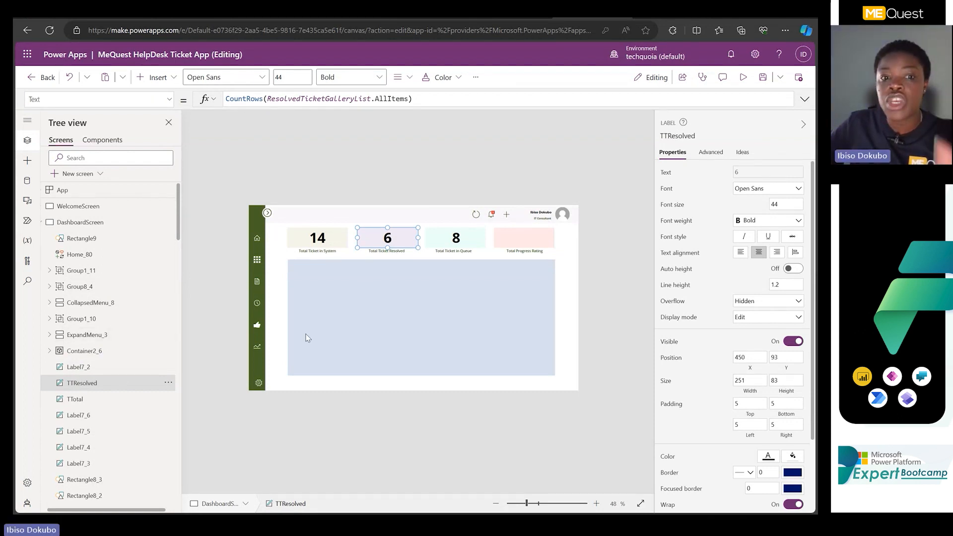
Insert a vertical gallery over the dashboard's blue rectangle and set its data source to Ticketing System.
left_click(366, 285)
left_click(157, 77)
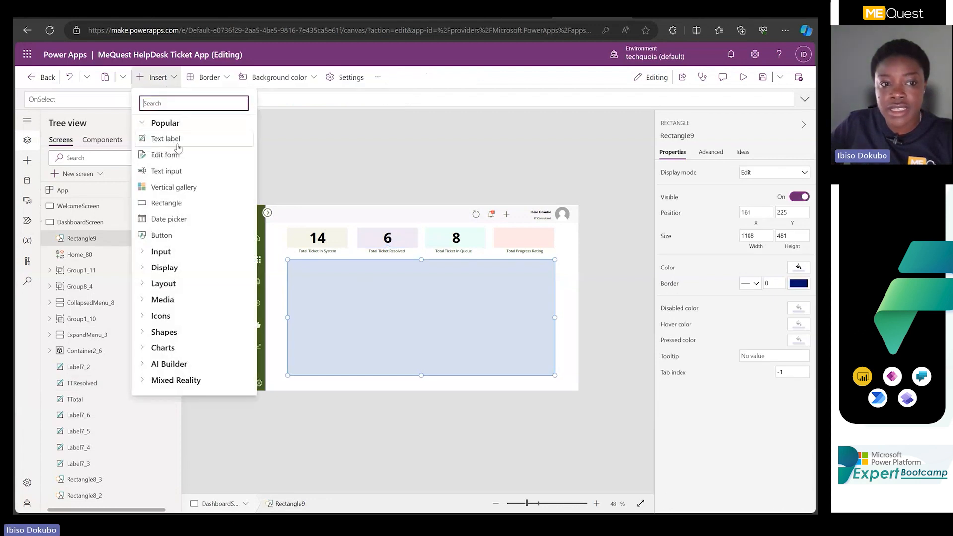
left_click(163, 190)
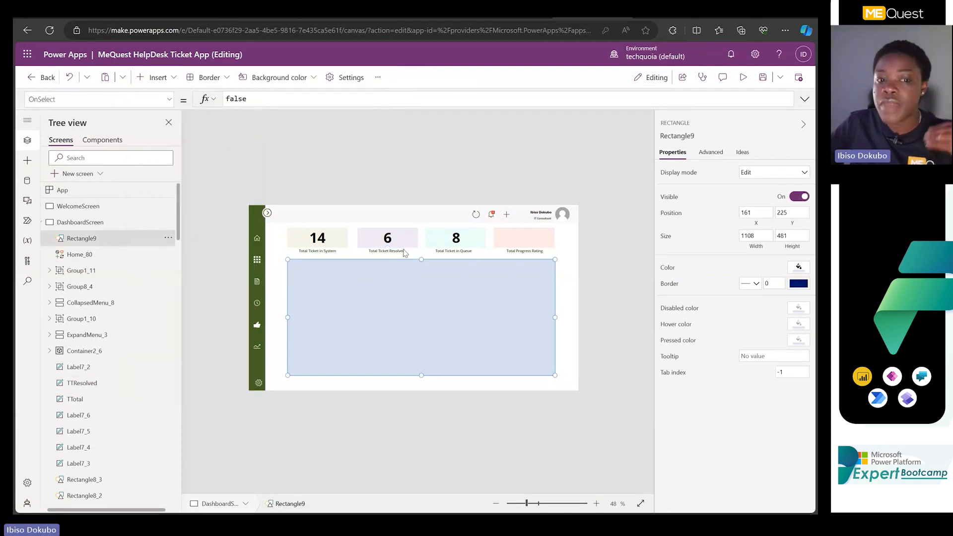
left_click_drag(357, 288, 385, 301)
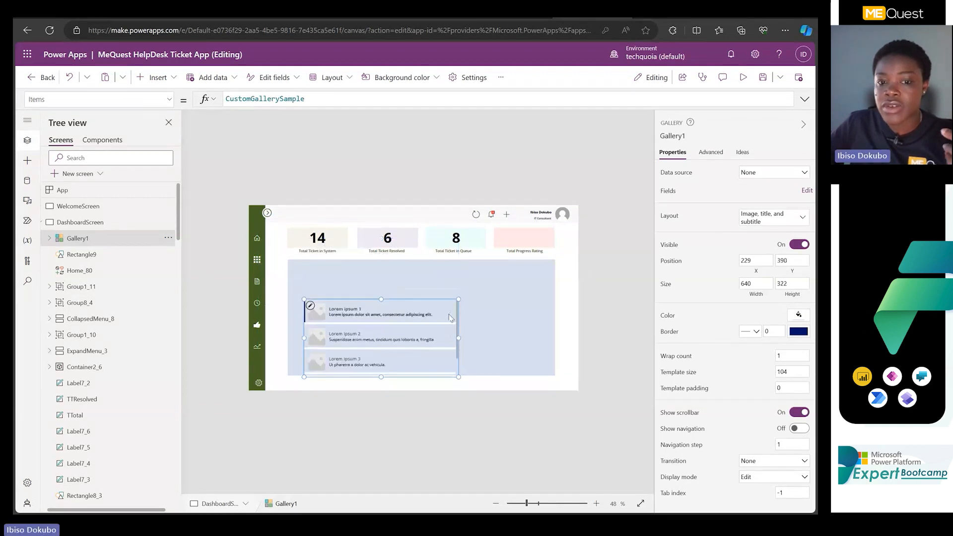
left_click(769, 175)
left_click(705, 272)
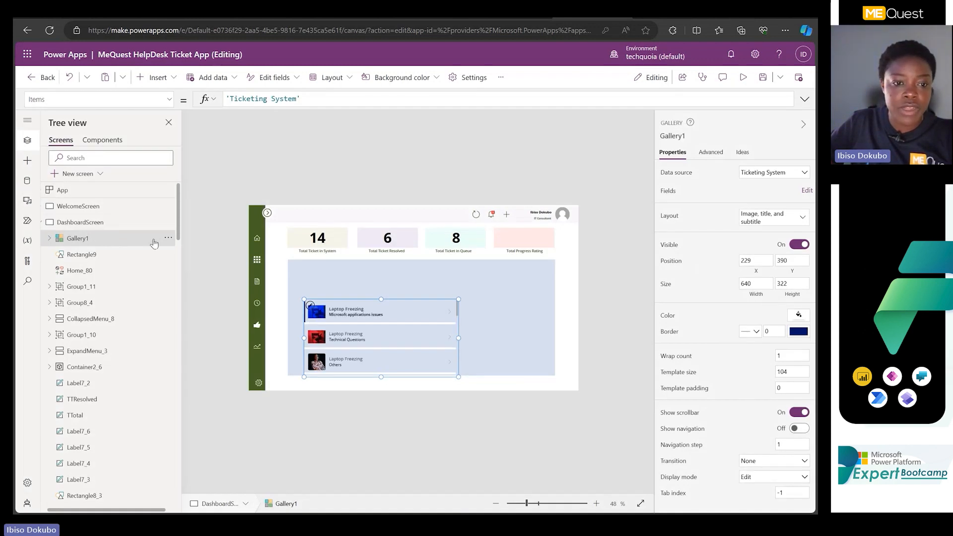
Rename the new dashboard gallery as Gallerytocountticket and copy the name.
left_click(168, 238)
mouse_move(188, 387)
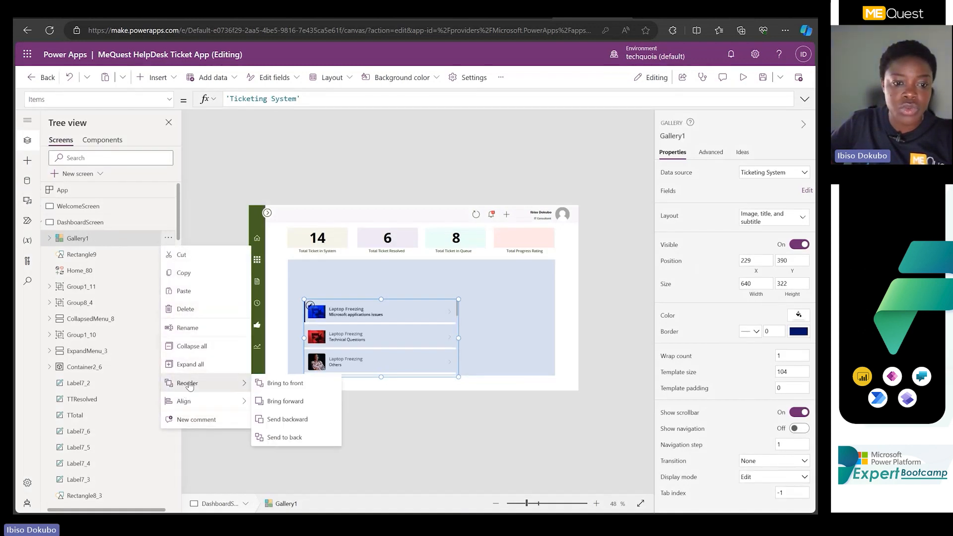
left_click(189, 328)
key("Right")
type("t")
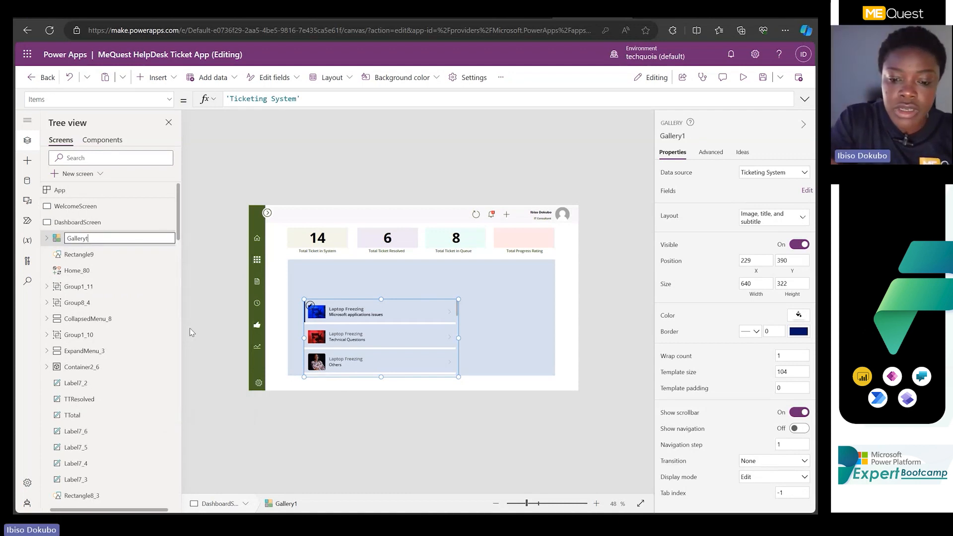
type("oc")
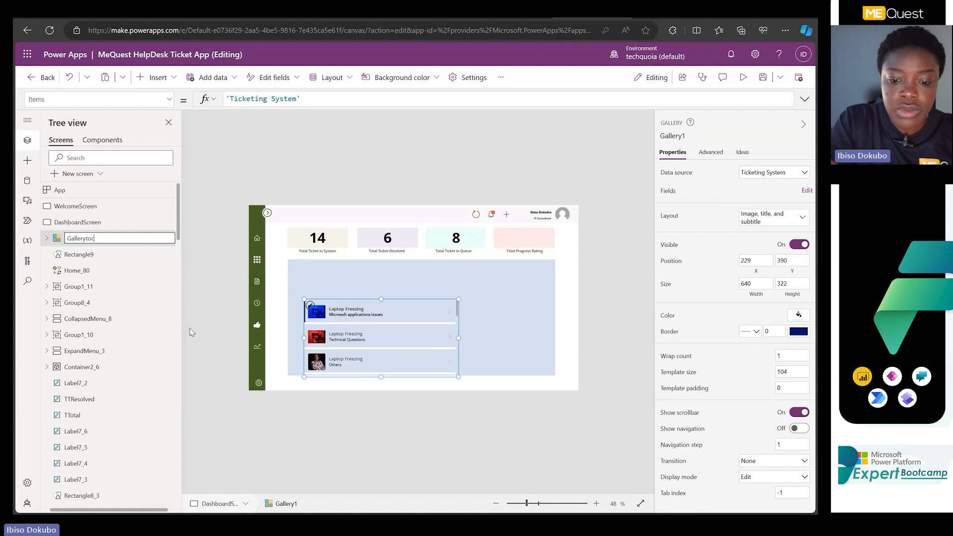
type("ountticket")
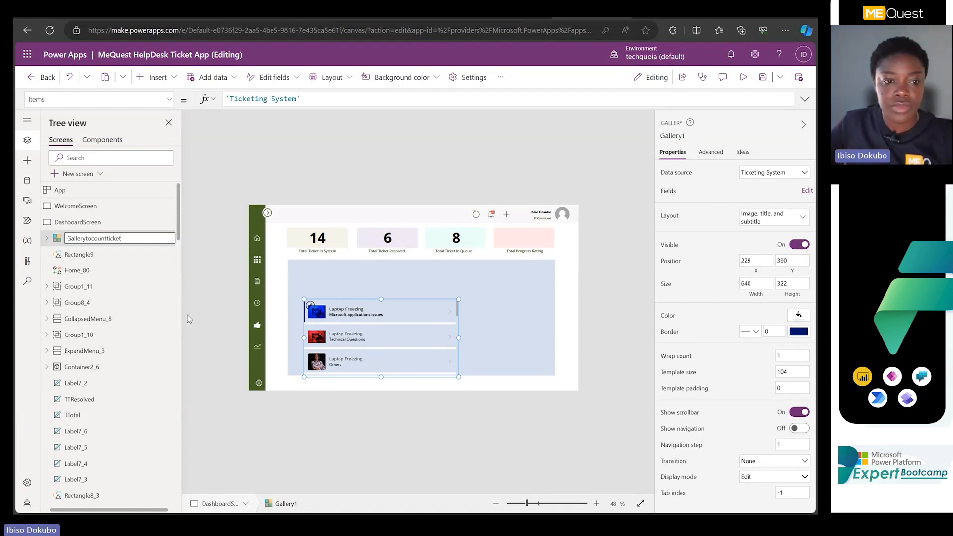
key("ctrl+a")
key("ctrl+c")
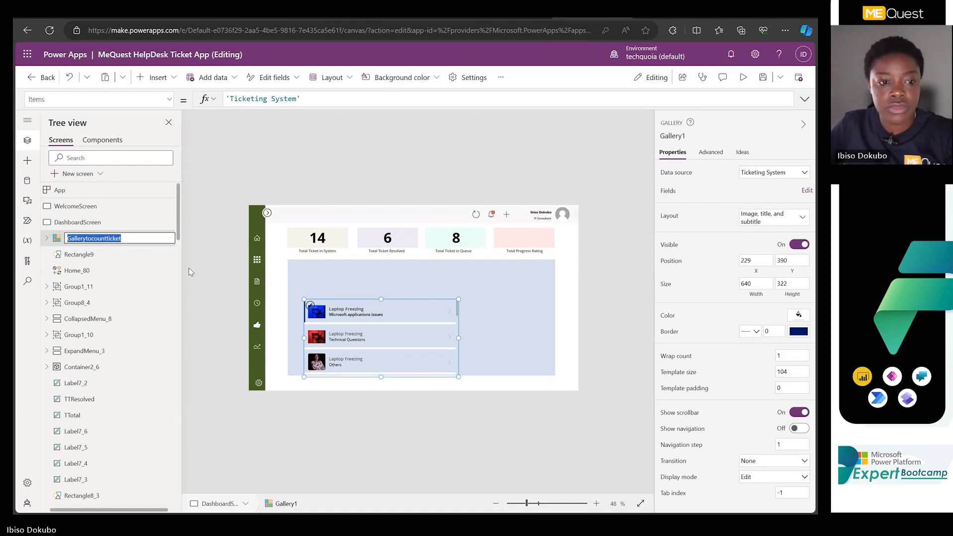
left_click(207, 280)
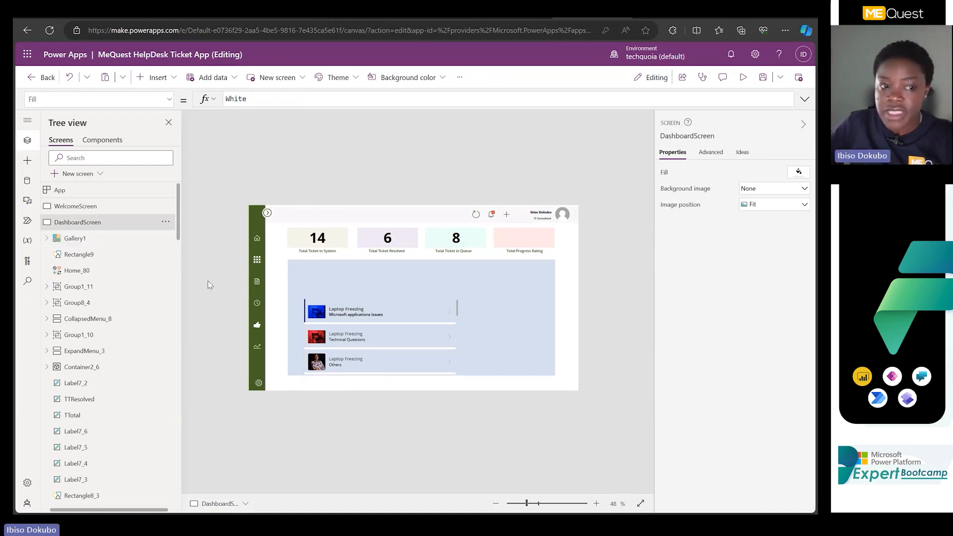
Move Gallerytocountticket to the upper-left corner of the blue rectangle, at about X 168, Y 236, and turn off its visibility.
left_click(94, 238)
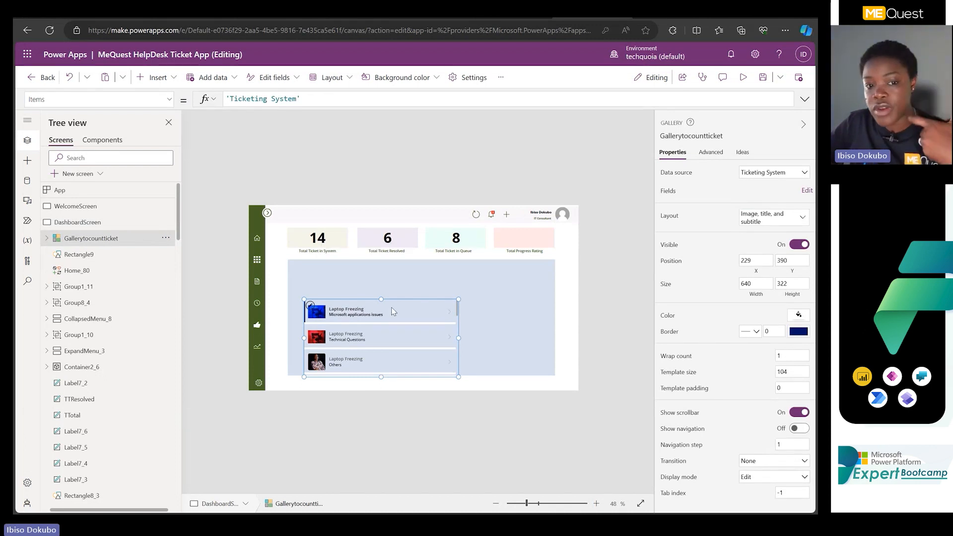
left_click_drag(395, 301, 383, 261)
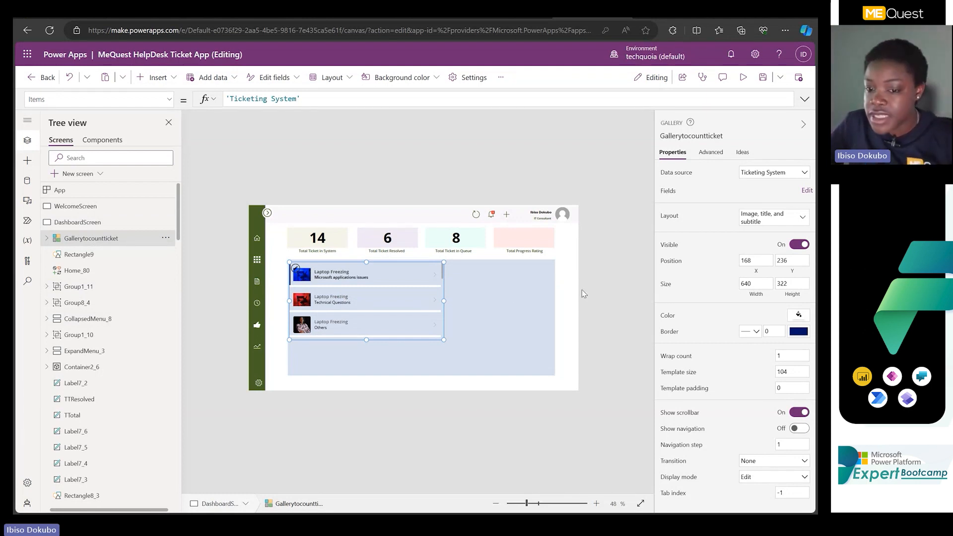
left_click(799, 244)
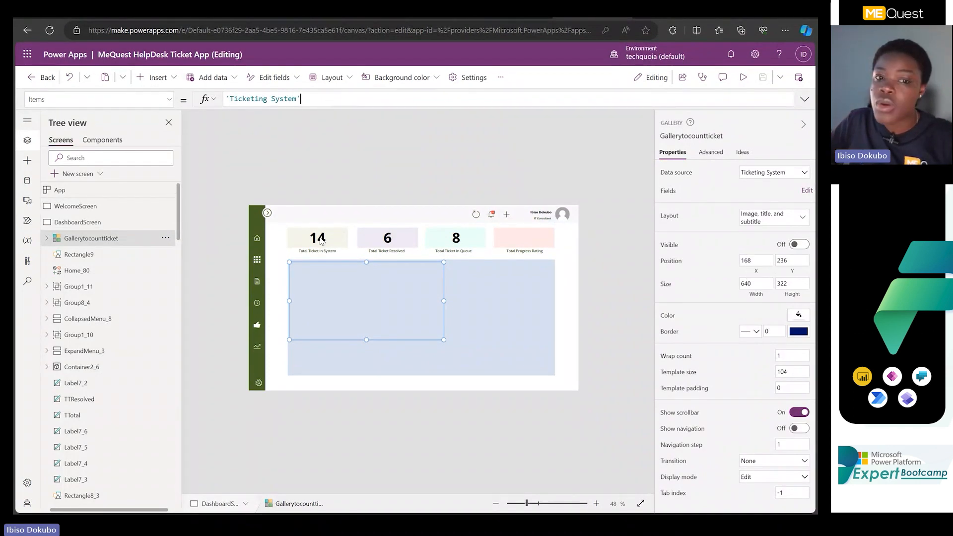
Replace the TTotal label's Text formula with CountRows(Gallerytocountticket.AllItems).
left_click(318, 239)
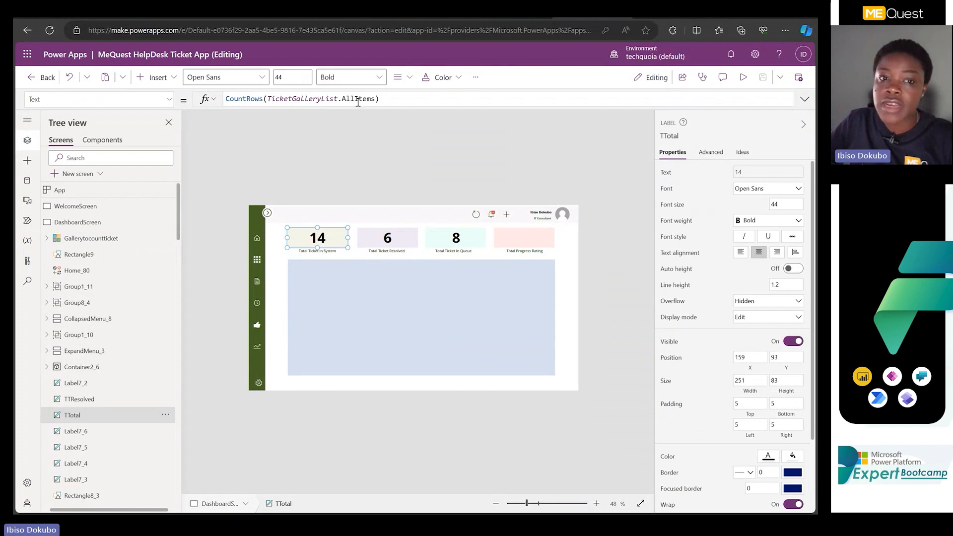
left_click(277, 98)
left_click_drag(409, 103, 161, 100)
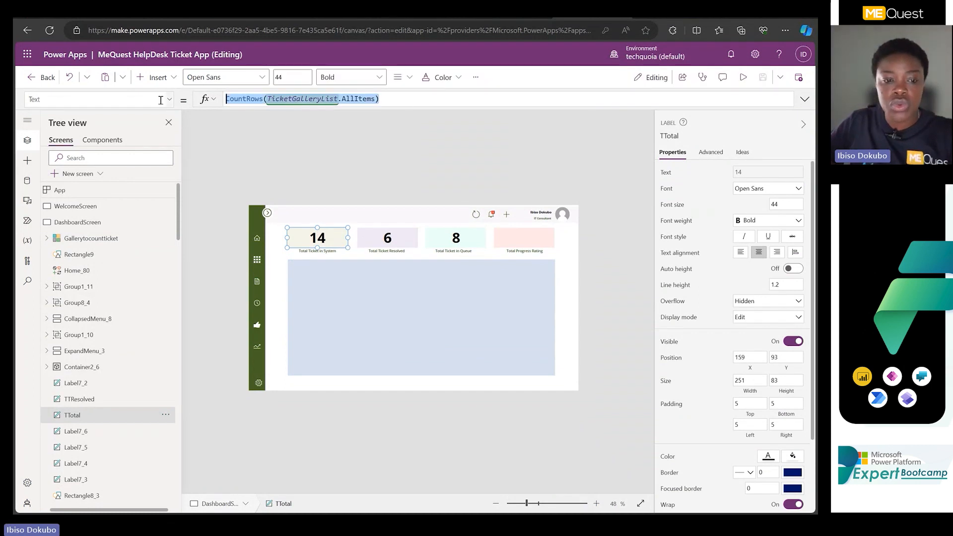
key("BackSpace")
type("count")
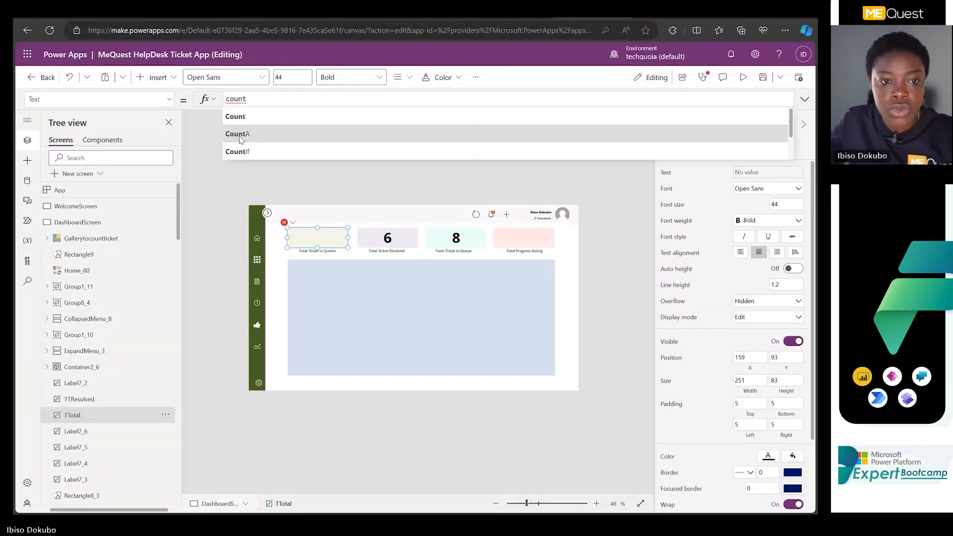
type("r")
left_click(251, 118)
key("ctrl+v")
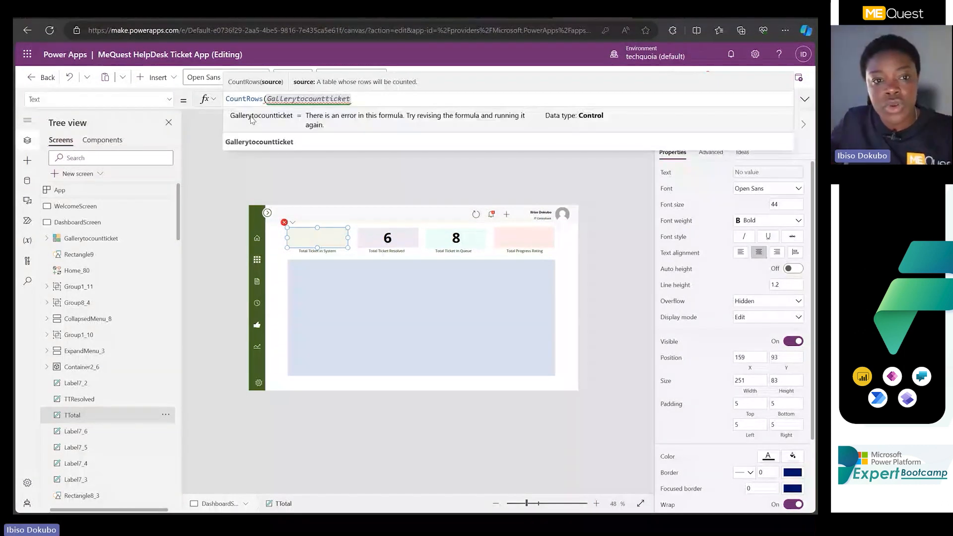
type(".")
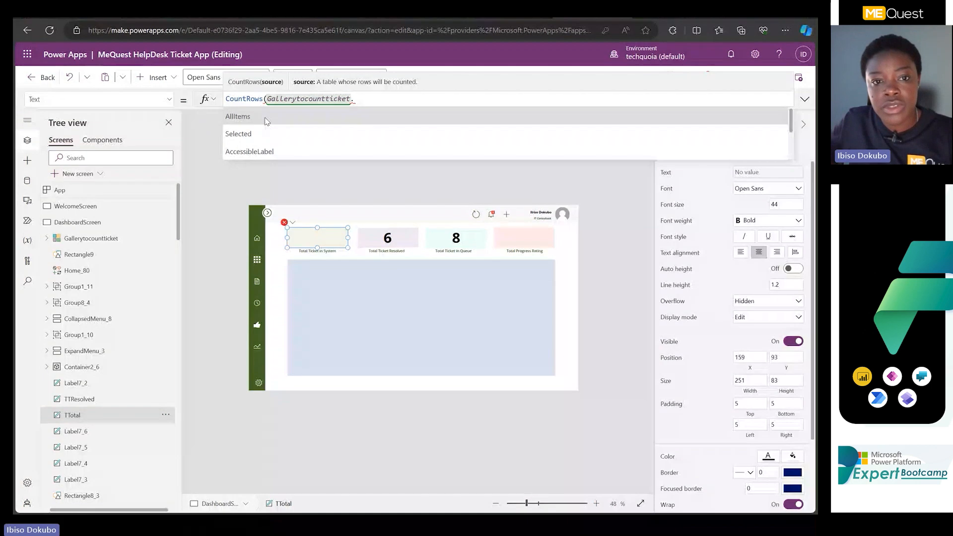
left_click(264, 117)
type(")")
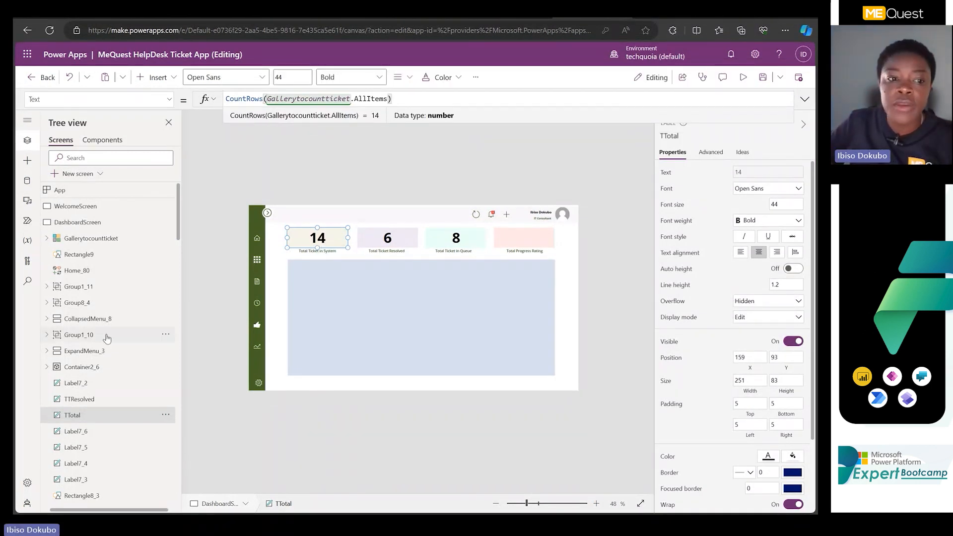
Make Gallerytocountticket visible, delete it to check the effect on the TTotal label, and undo the deletion.
left_click(87, 239)
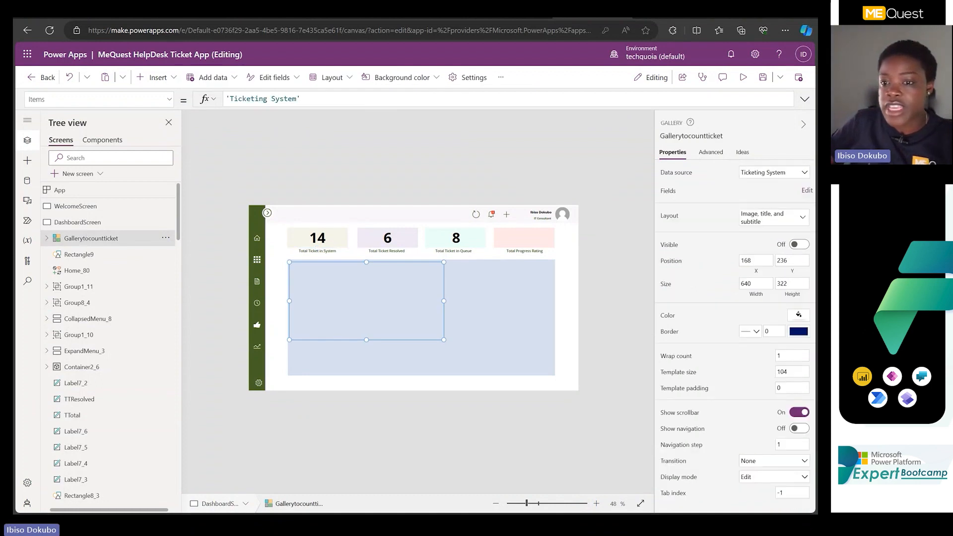
left_click(805, 245)
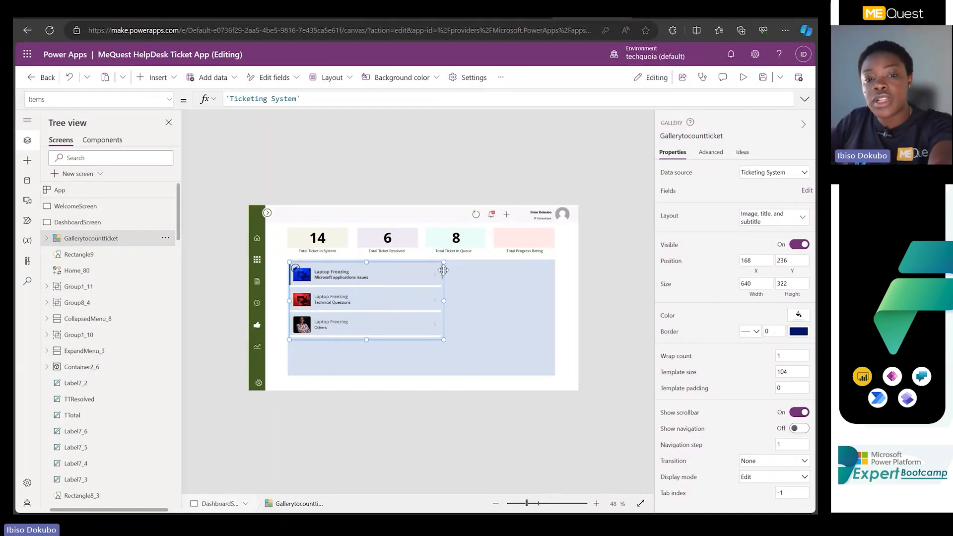
key("Delete")
left_click(324, 242)
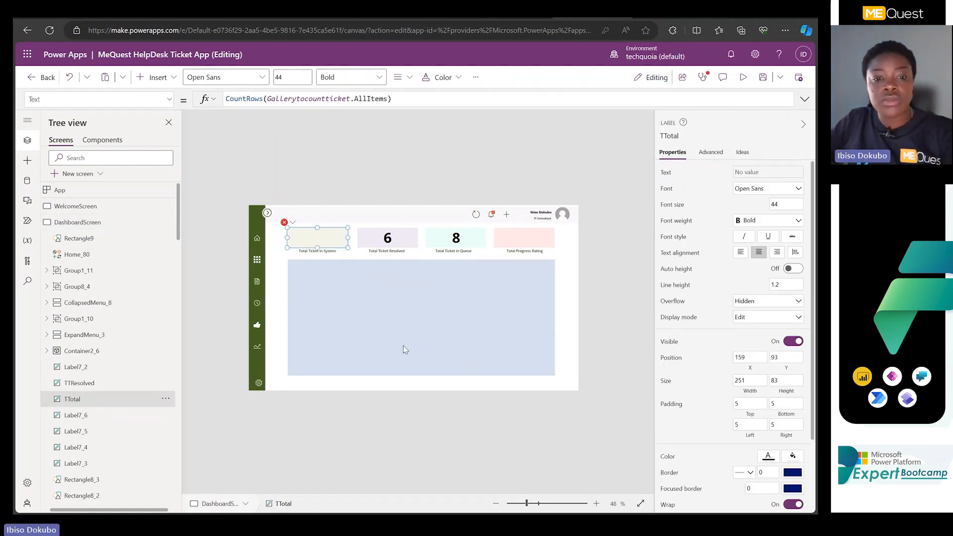
key("ctrl+z")
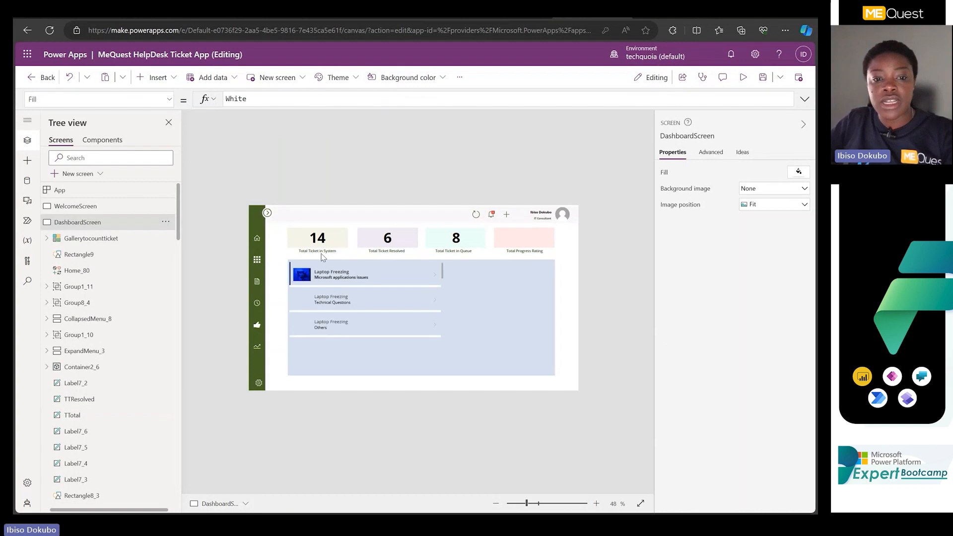
Examine the gallery reference inside the TTotal label's CountRows formula.
left_click(319, 243)
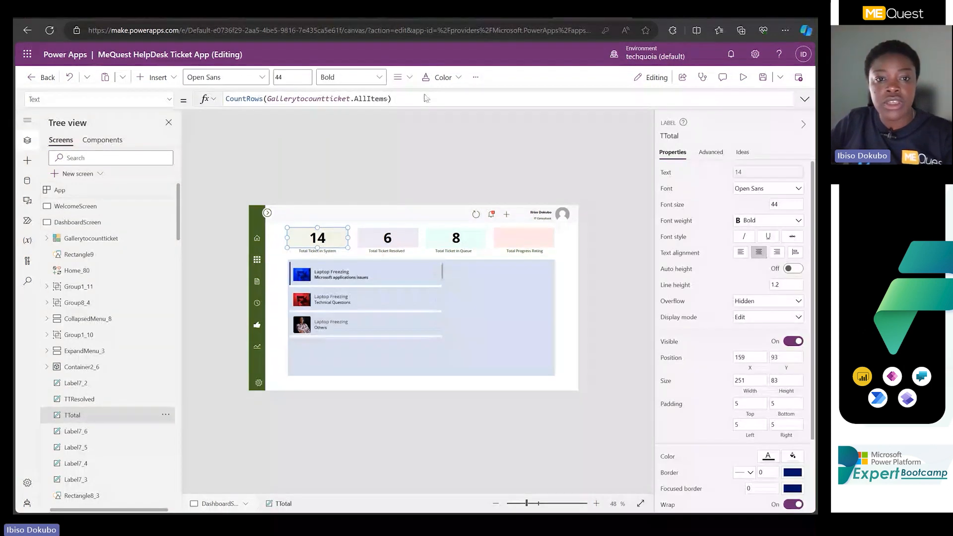
left_click(317, 103)
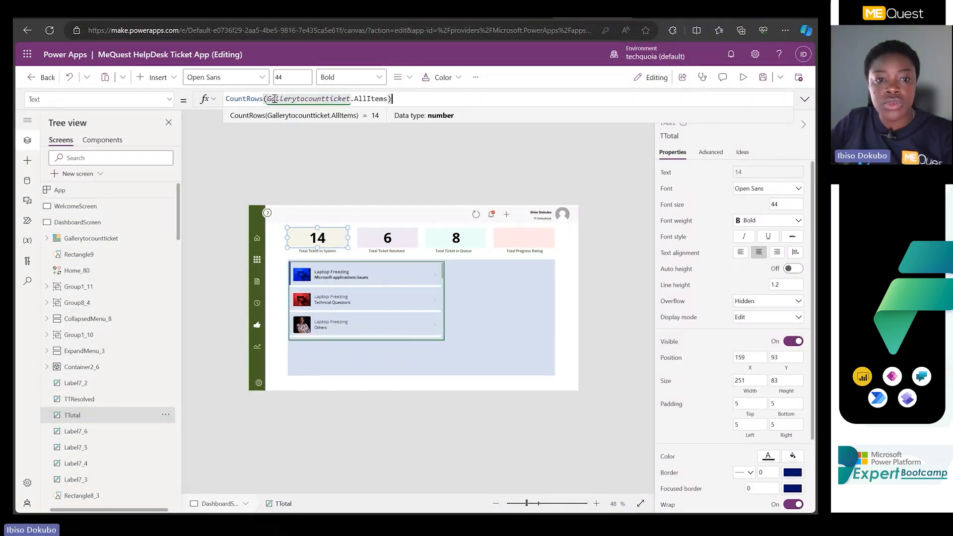
left_click_drag(267, 99, 351, 99)
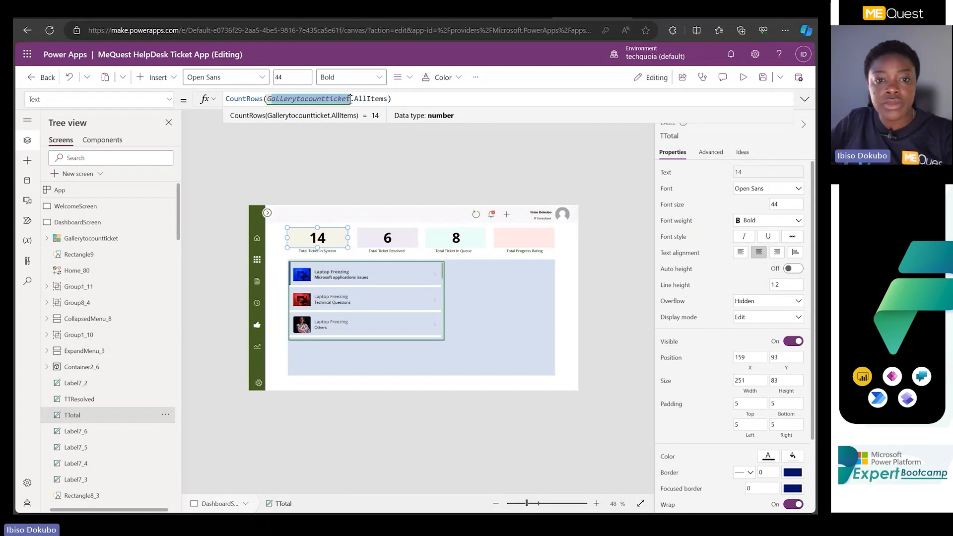
Hide the Gallerytocountticket gallery by turning off its visibility, and deselect it.
left_click(378, 282)
left_click(442, 324)
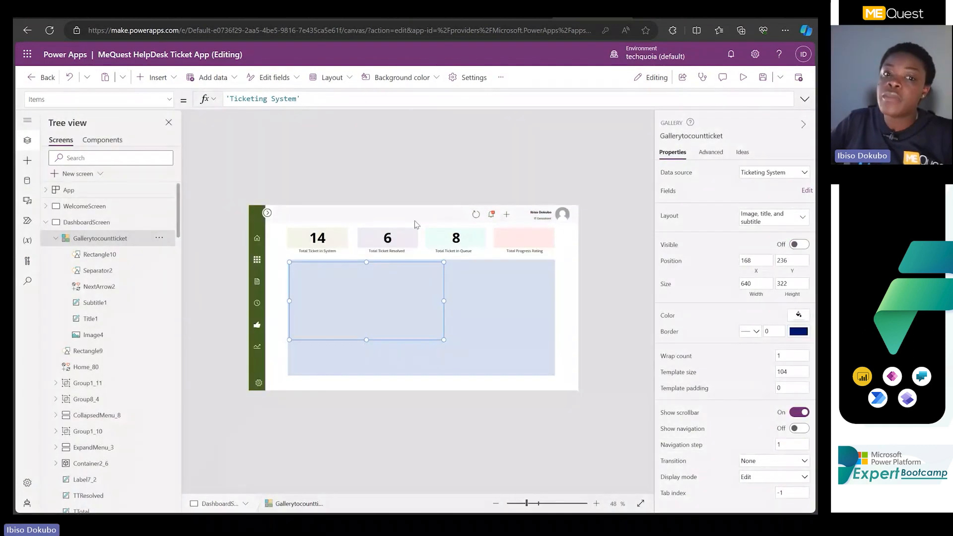
left_click(411, 174)
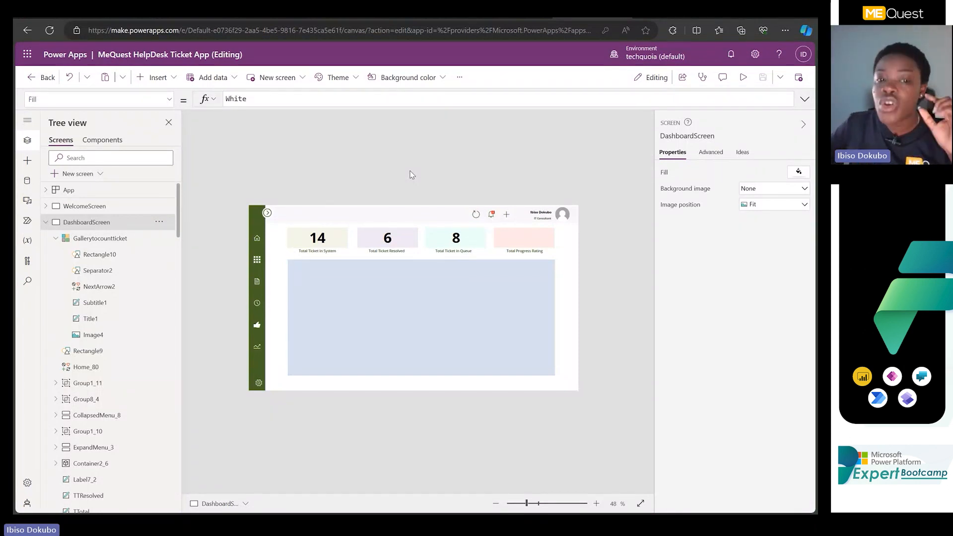
Compare the Text formulas of the TTotal and TTResolved labels on the dashboard.
left_click(323, 240)
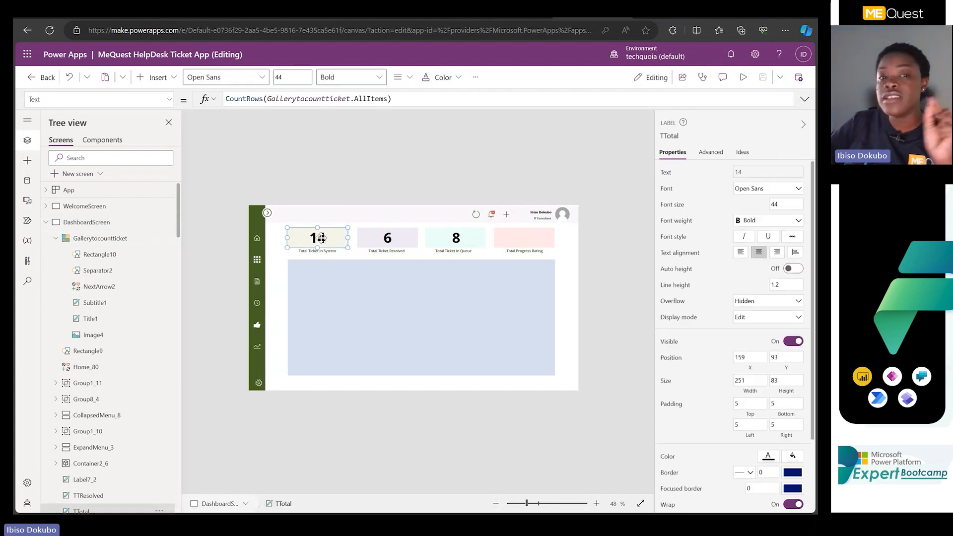
left_click(373, 243)
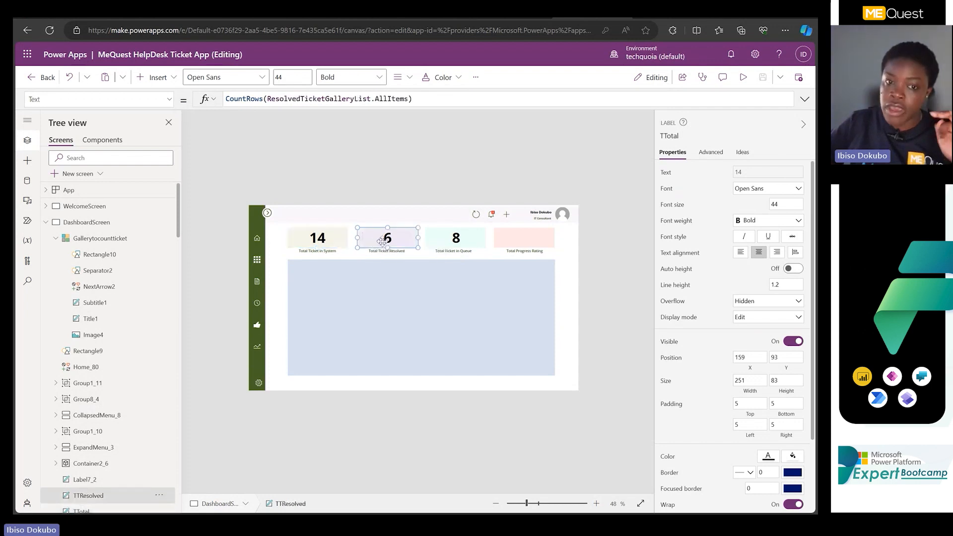
left_click(302, 245)
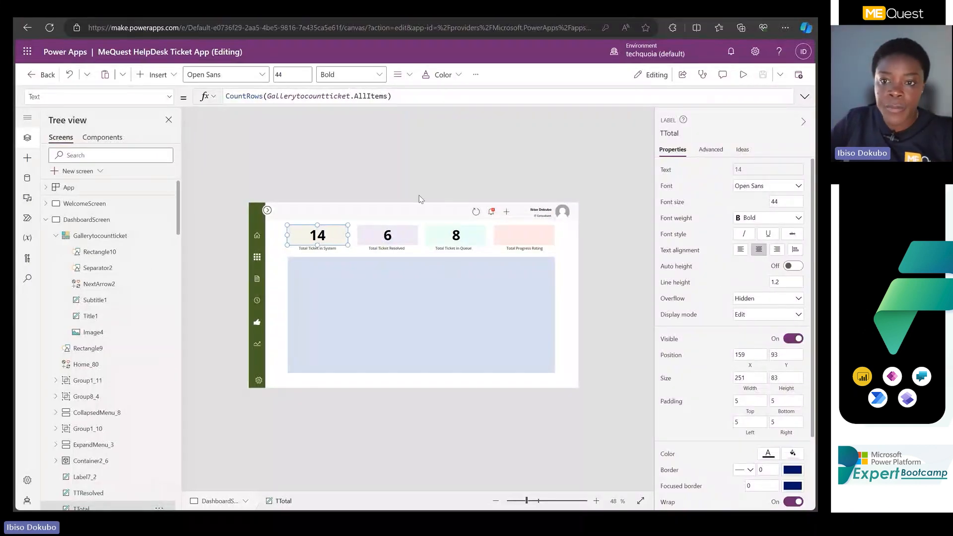
Preview the app, open the ticket list and look through the tickets' status and priority indicators.
left_click(744, 75)
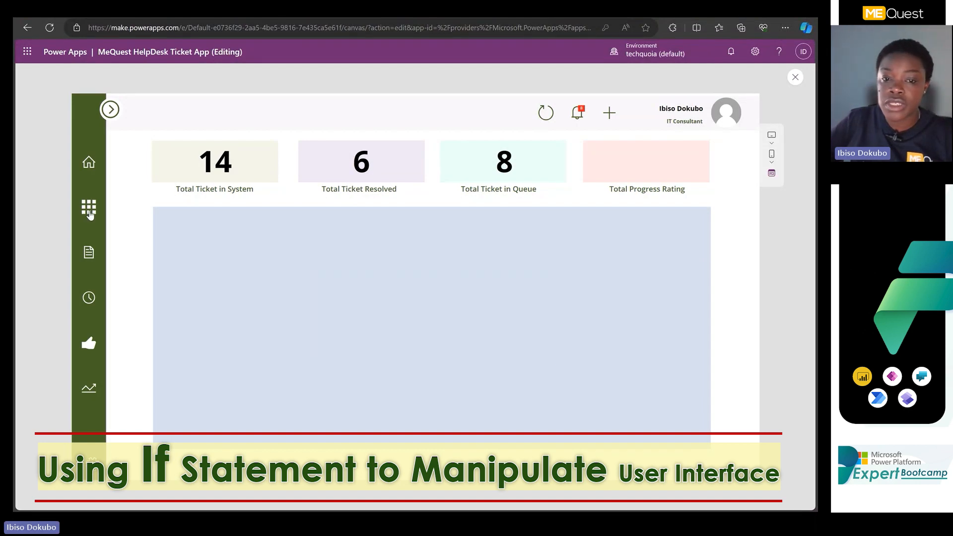
left_click(86, 261)
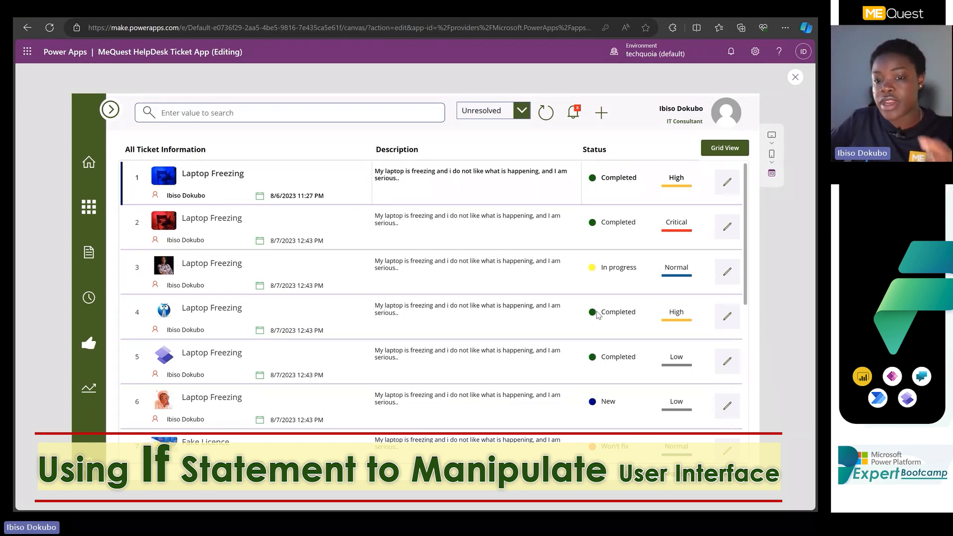
scroll(582, 372, "down", 3)
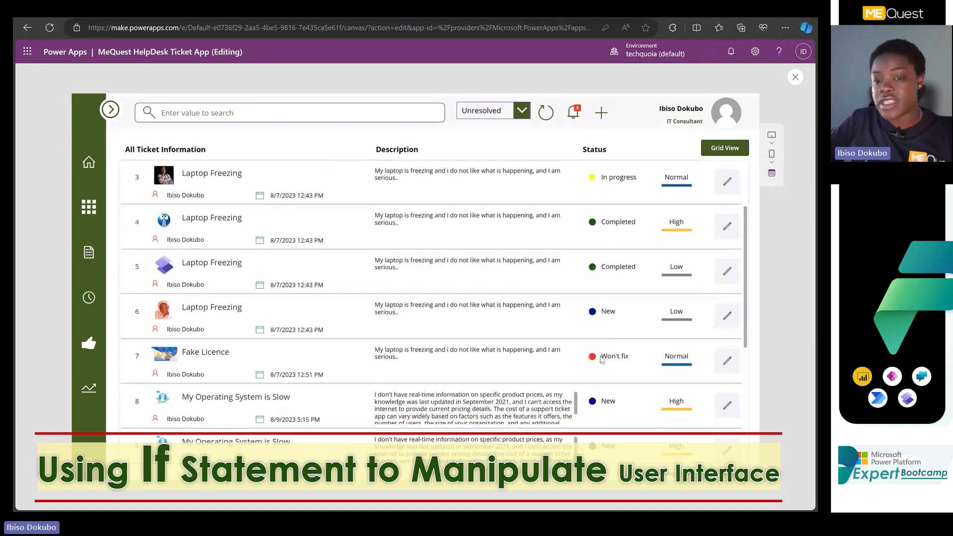
scroll(598, 361, "down", 2)
scroll(598, 361, "down", 3)
scroll(596, 298, "up", 8)
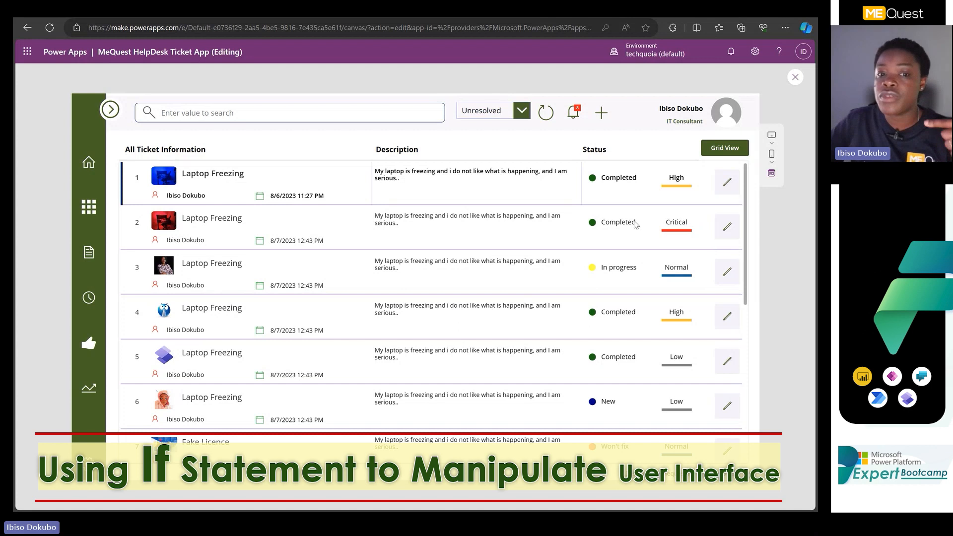
Close the preview and bring up the Fill formula of the first ticket's status circle on TicketScreen.
left_click(795, 78)
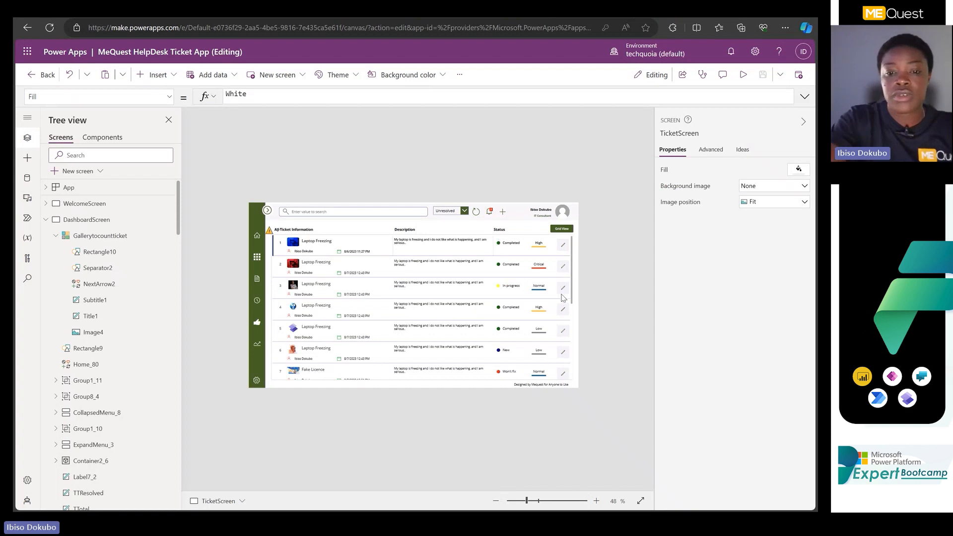
scroll(563, 298, "up", 3)
scroll(562, 298, "up", 2)
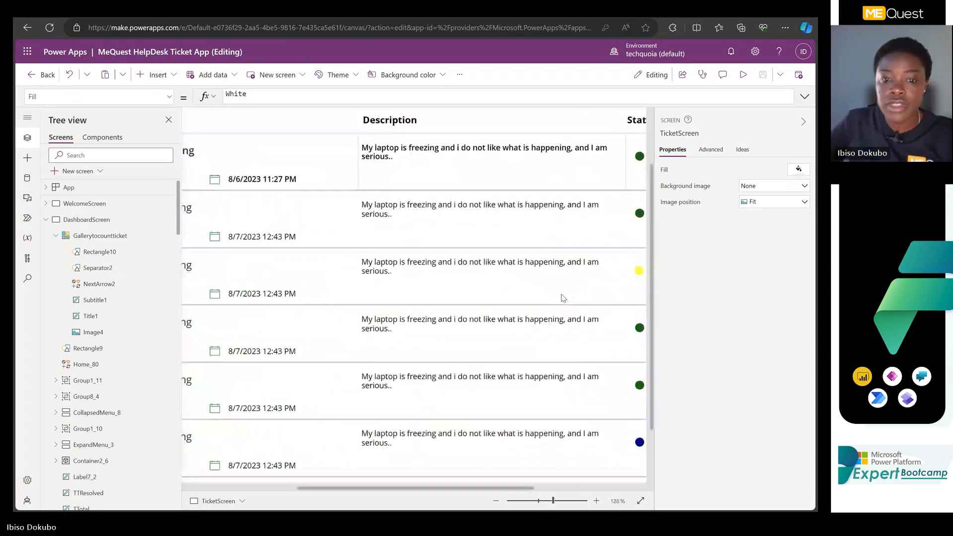
left_click_drag(401, 488, 518, 480)
left_click(417, 157)
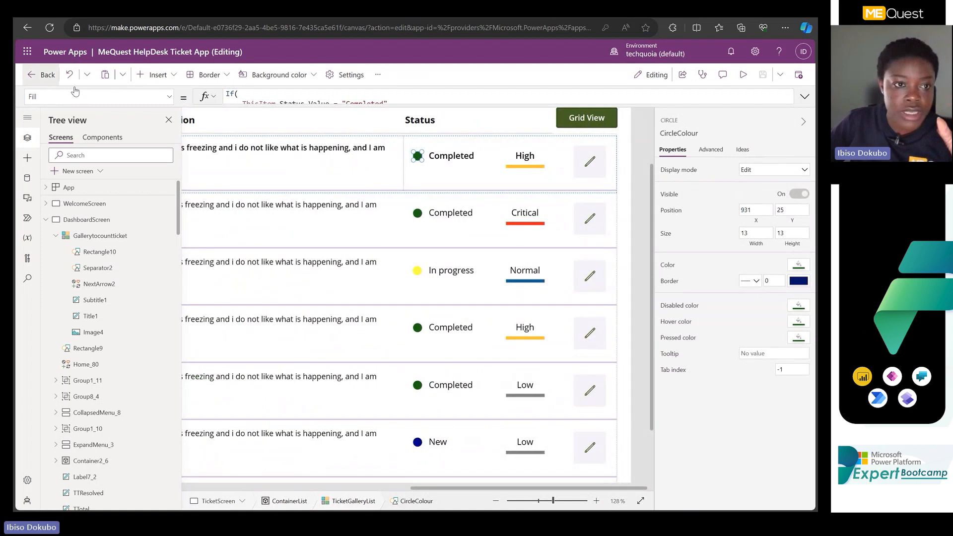
Insert a rectangle into the ticket gallery, shrink it to about 82 by 26 and place it directly beneath the status label.
left_click(171, 77)
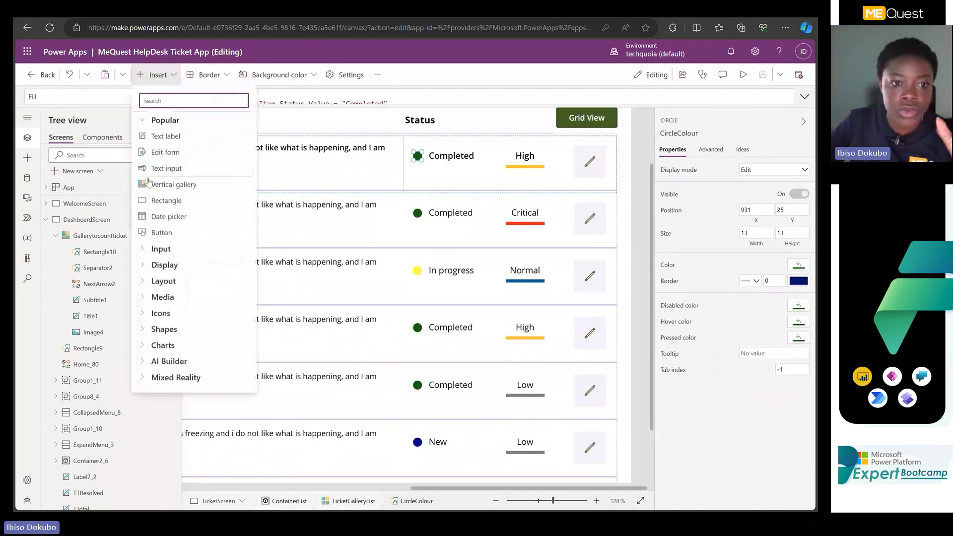
left_click(167, 200)
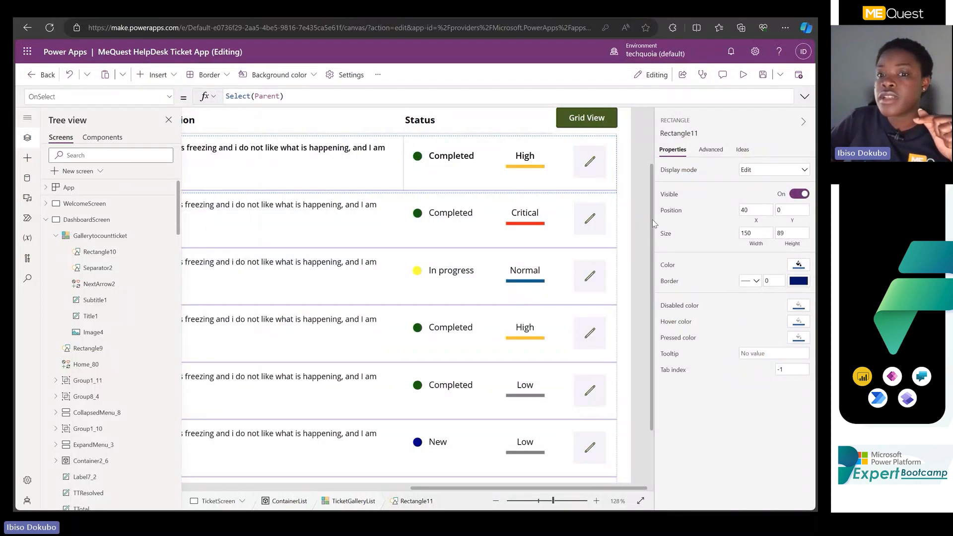
scroll(432, 272, "up", 3)
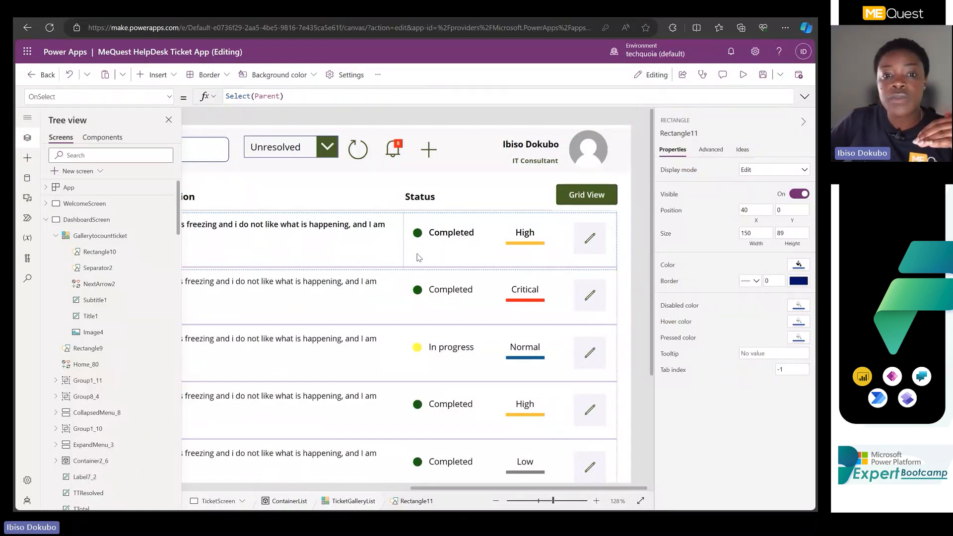
left_click(415, 255)
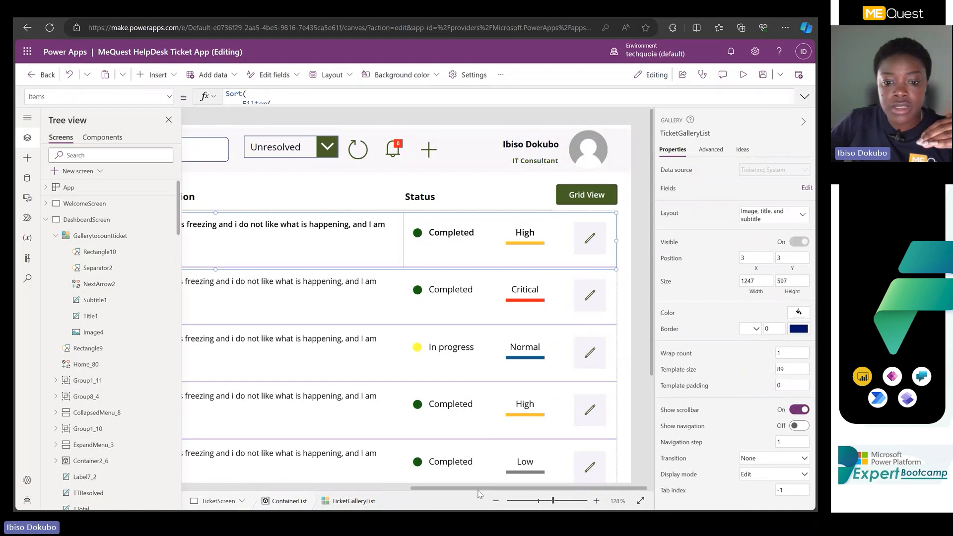
left_click_drag(478, 489, 267, 492)
left_click(298, 231)
left_click_drag(348, 270, 598, 220)
left_click_drag(335, 488, 589, 489)
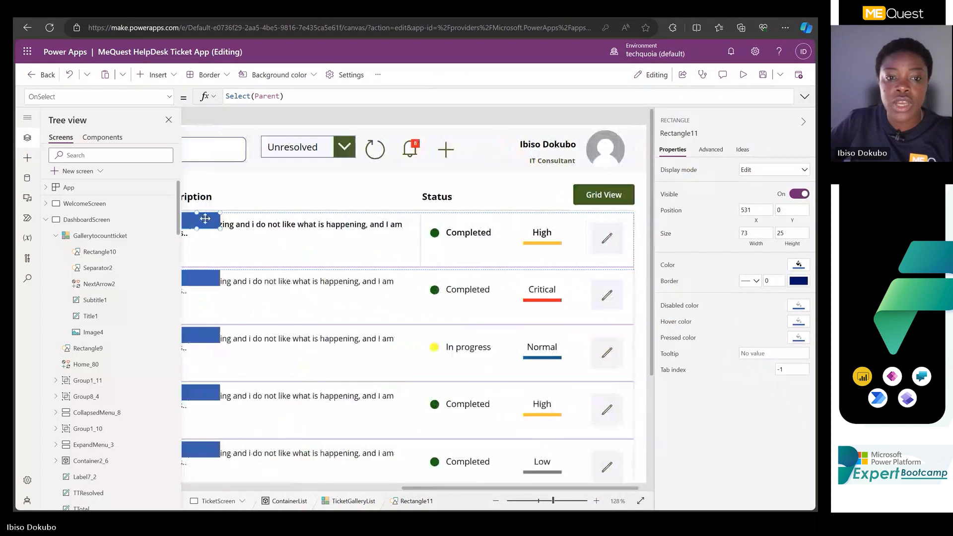
left_click_drag(208, 217, 446, 260)
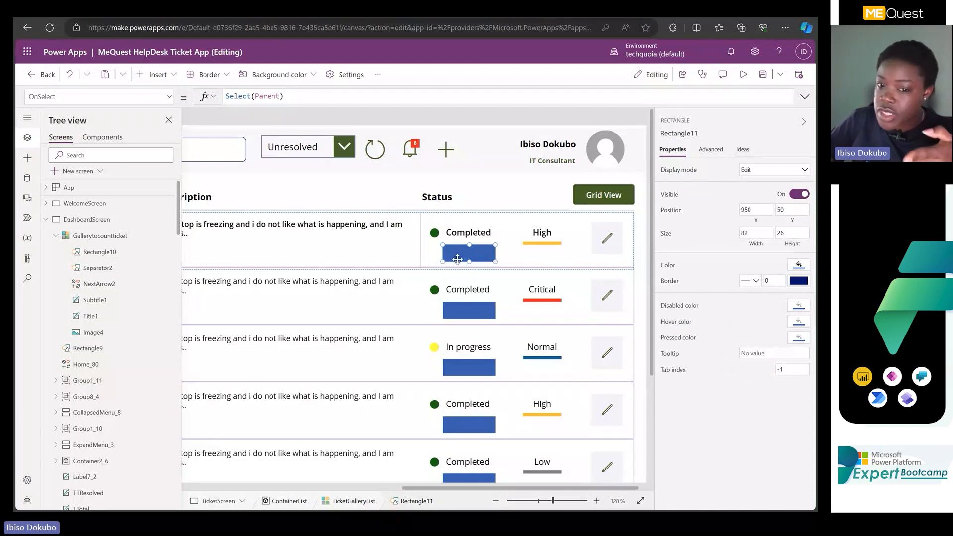
Display the new rectangle's Fill property and examine its RGBA formula.
left_click(169, 96)
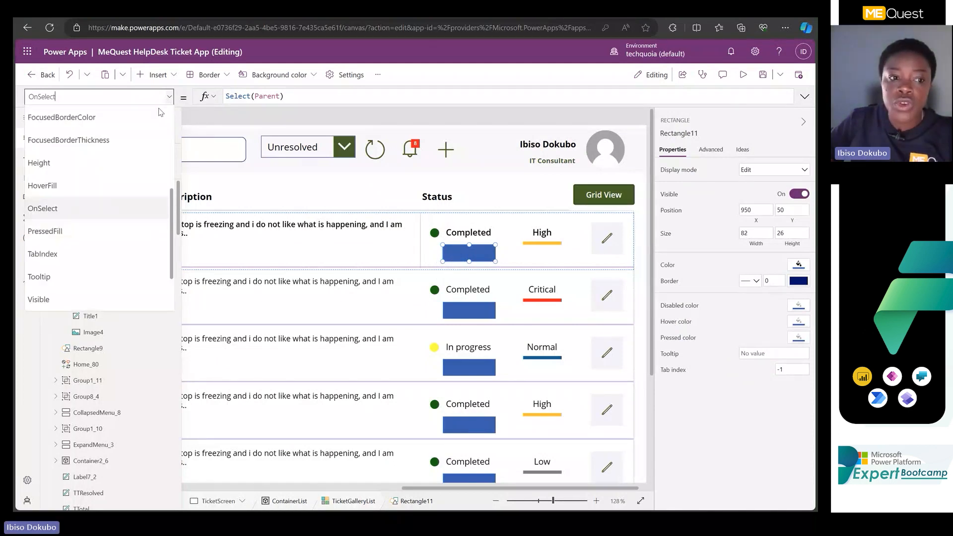
scroll(63, 246, "up", 3)
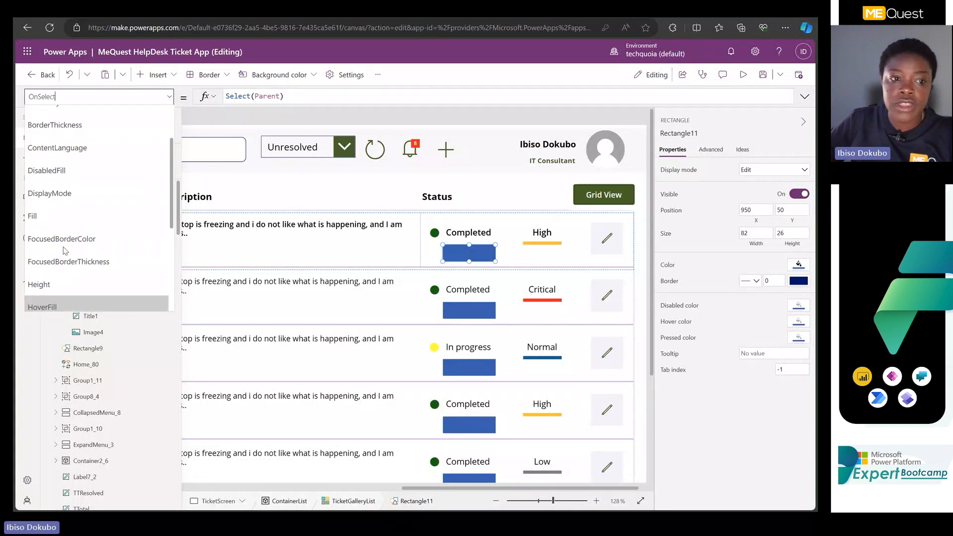
left_click(64, 243)
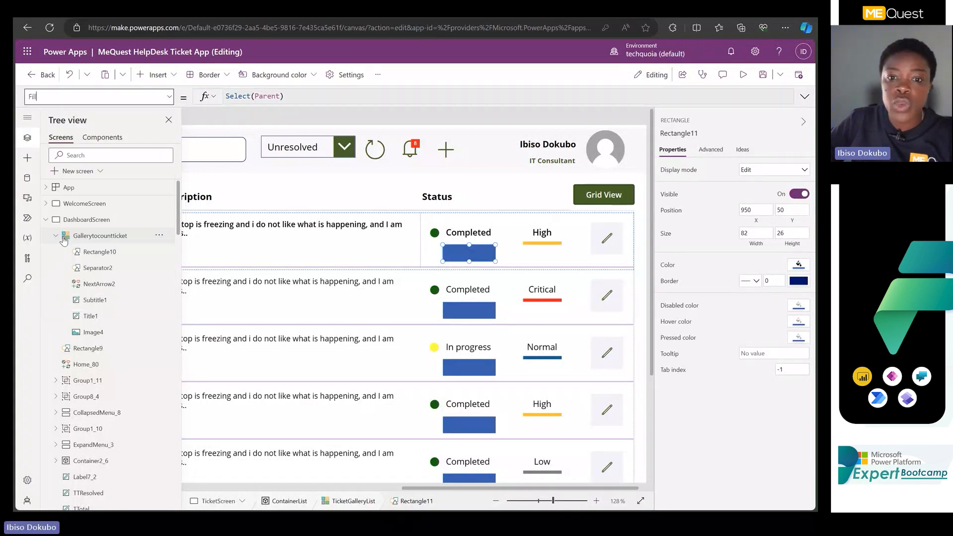
left_click(472, 254)
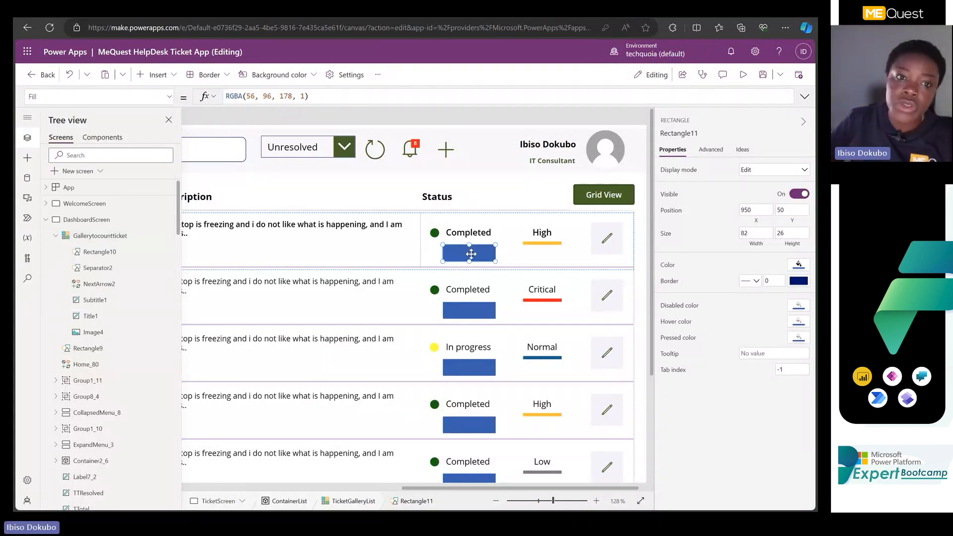
left_click(294, 96)
left_click(367, 97)
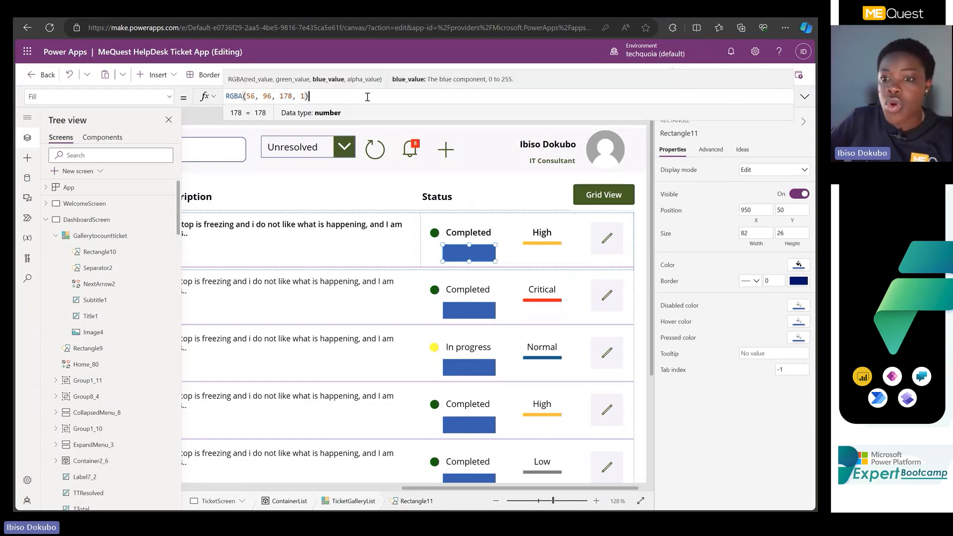
Try the green theme color RGBA(127, 178, 57, 1) on the rectangle and return it to blue, RGBA(56, 96, 178, 1).
left_click(798, 264)
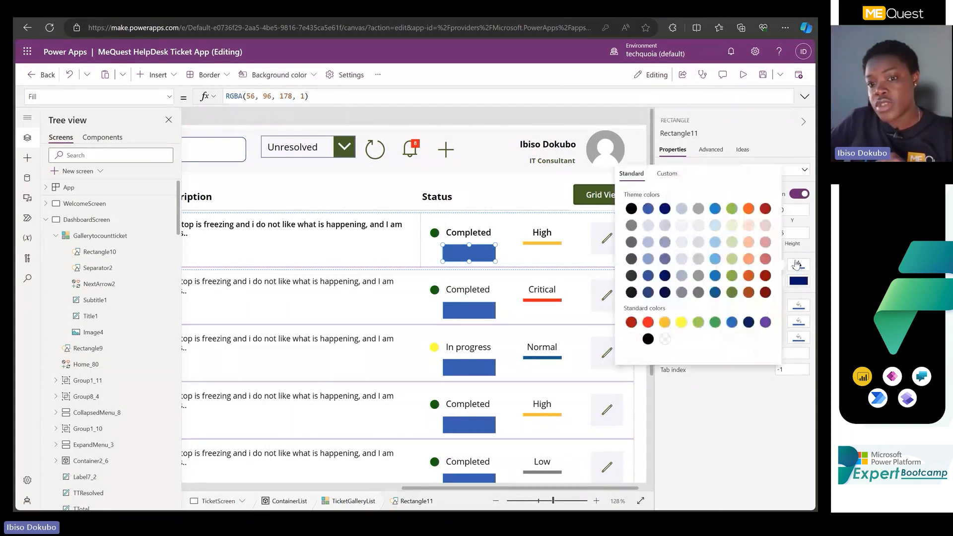
left_click(731, 277)
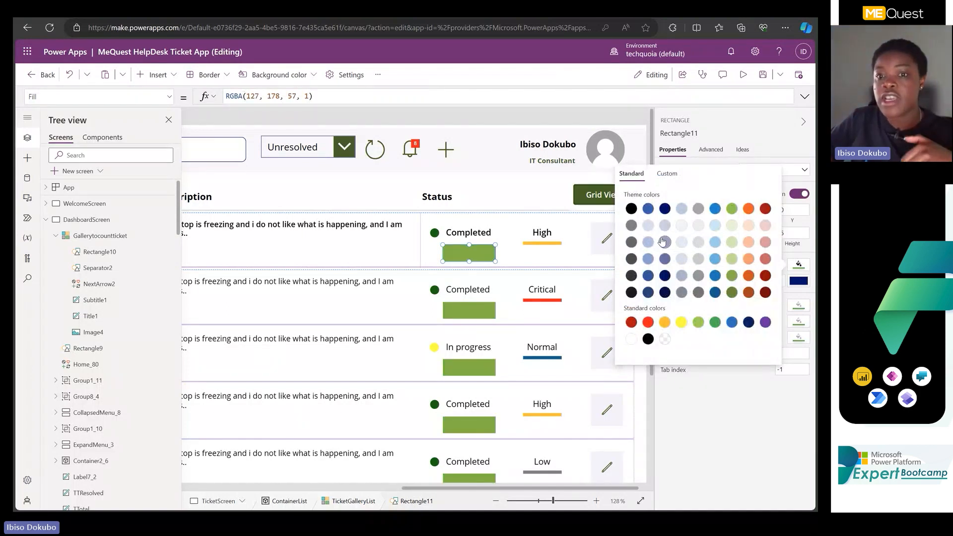
left_click(649, 210)
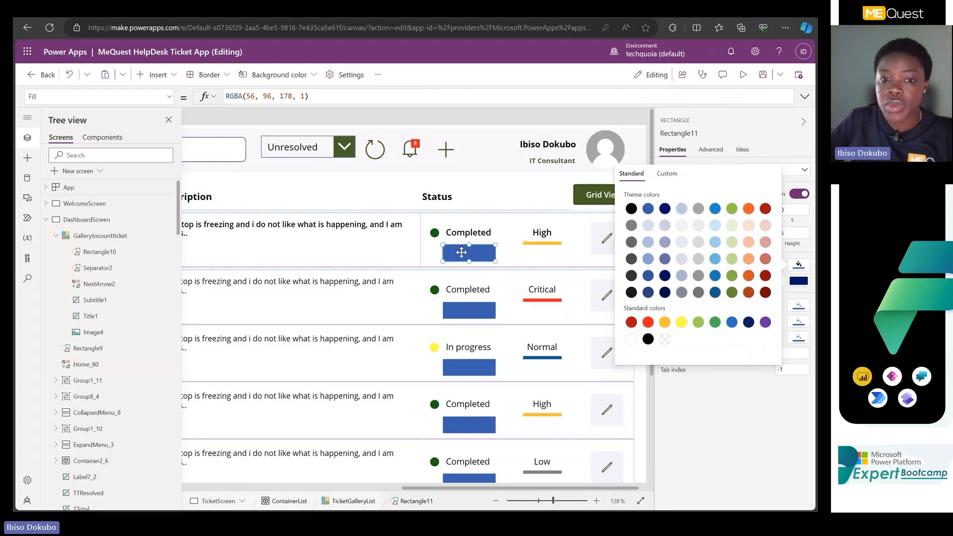
Compare the Fill formulas of the rectangle and the status circle in the ticket gallery.
left_click(461, 253)
left_click(435, 233)
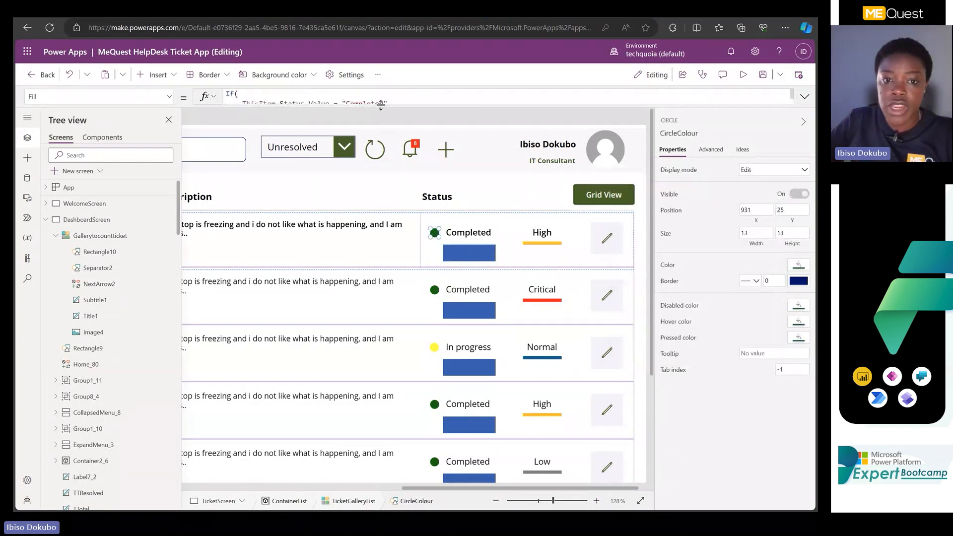
mouse_move(380, 109)
left_mouse_down()
mouse_move(372, 286)
mouse_move(394, 117)
left_mouse_up()
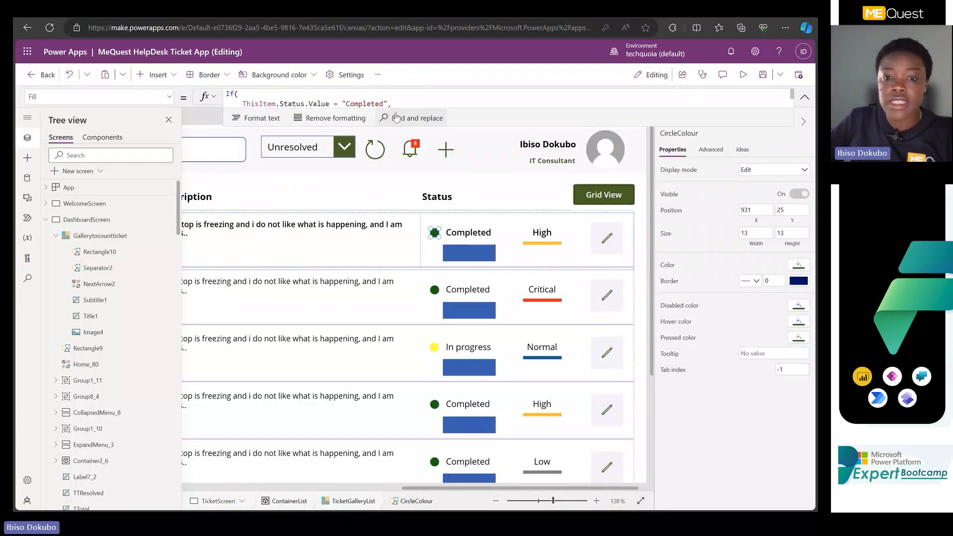
left_click(454, 258)
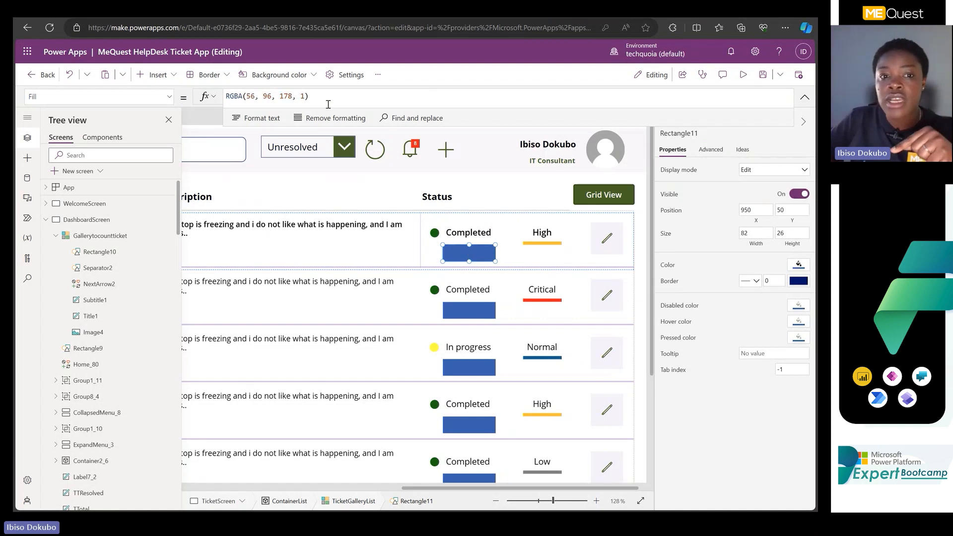
Replace the rectangle's RGBA Fill formula with the start of an If statement, "if".
left_click(307, 96)
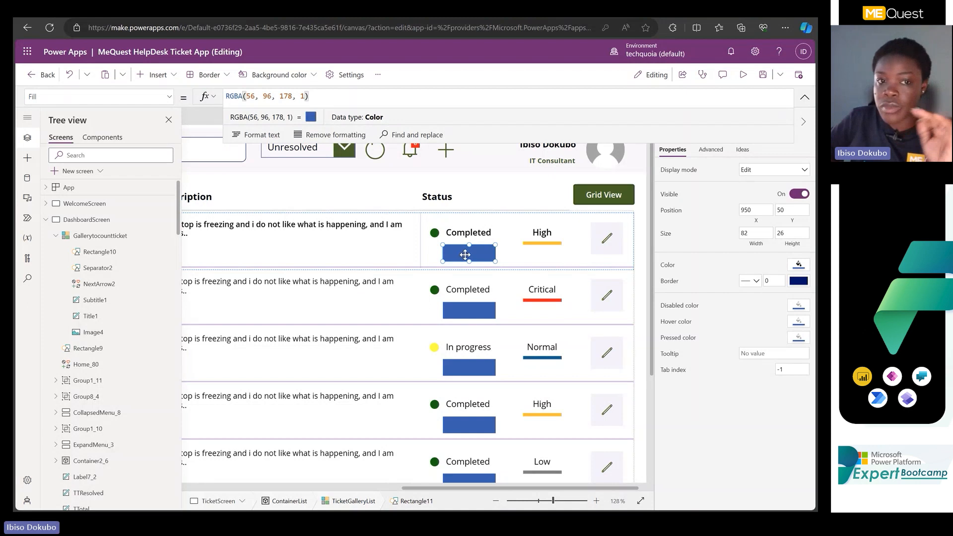
left_click_drag(321, 96, 228, 95)
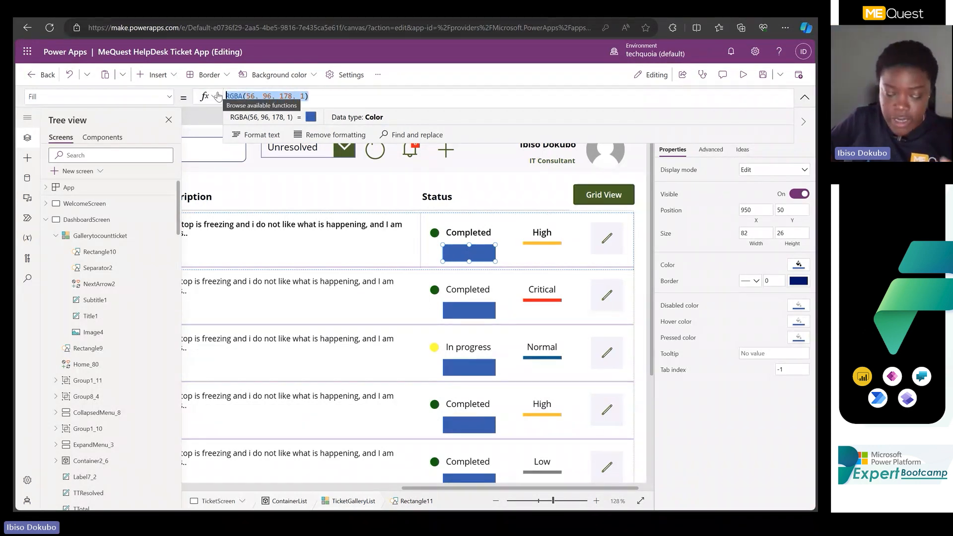
type("i")
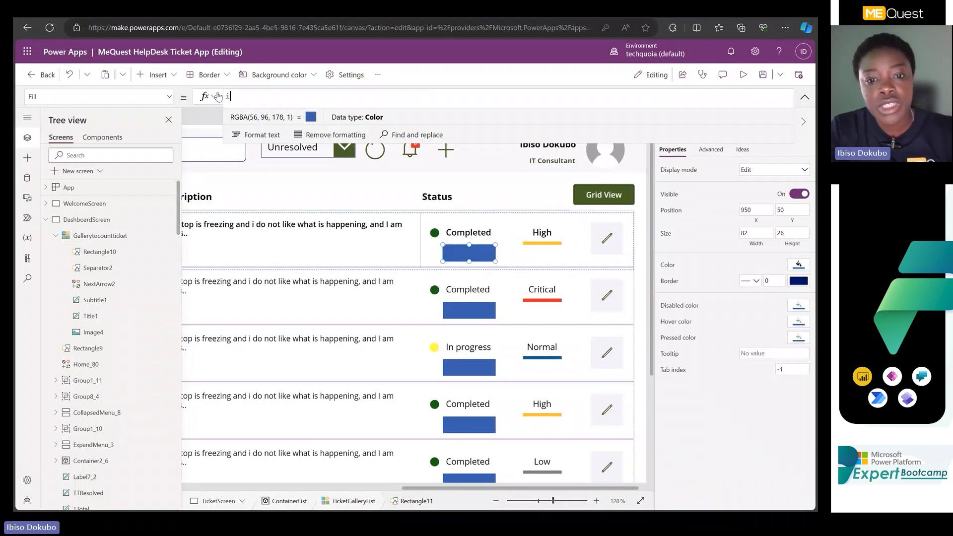
type("f")
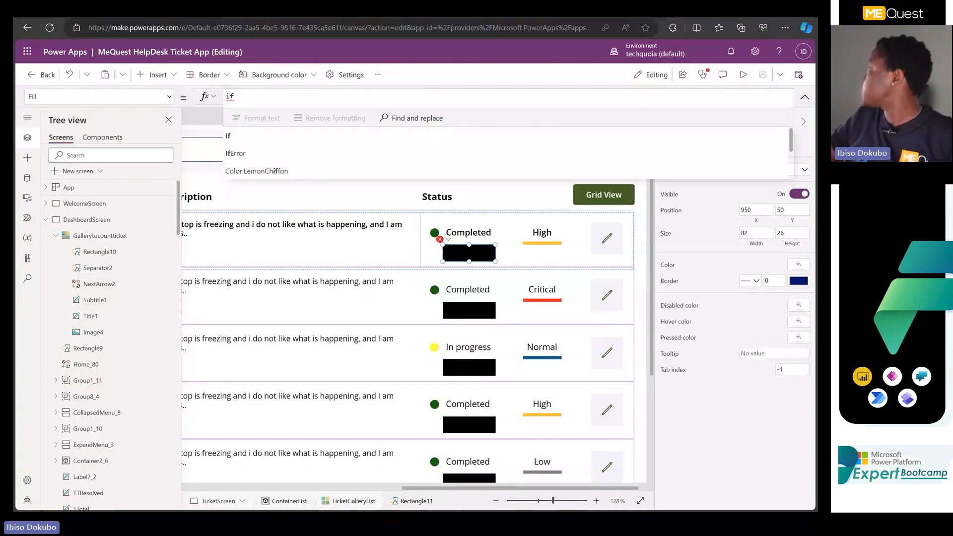
Switch to the Document Management System app, view its Change Management list and bring up its Power Apps editor window.
left_click_drag(818, 172, 51, 115)
left_click(594, 105)
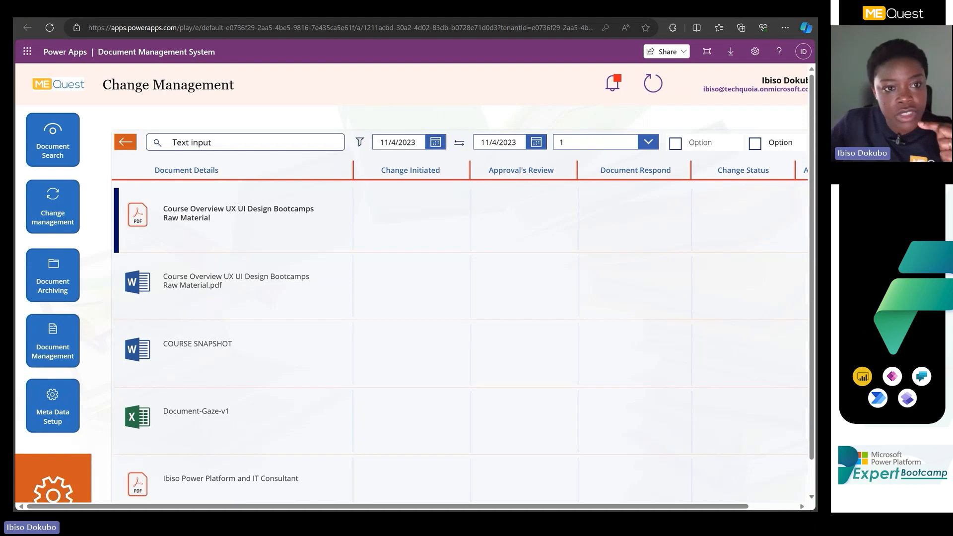
left_click_drag(398, 8, 483, 106)
left_click(718, 100)
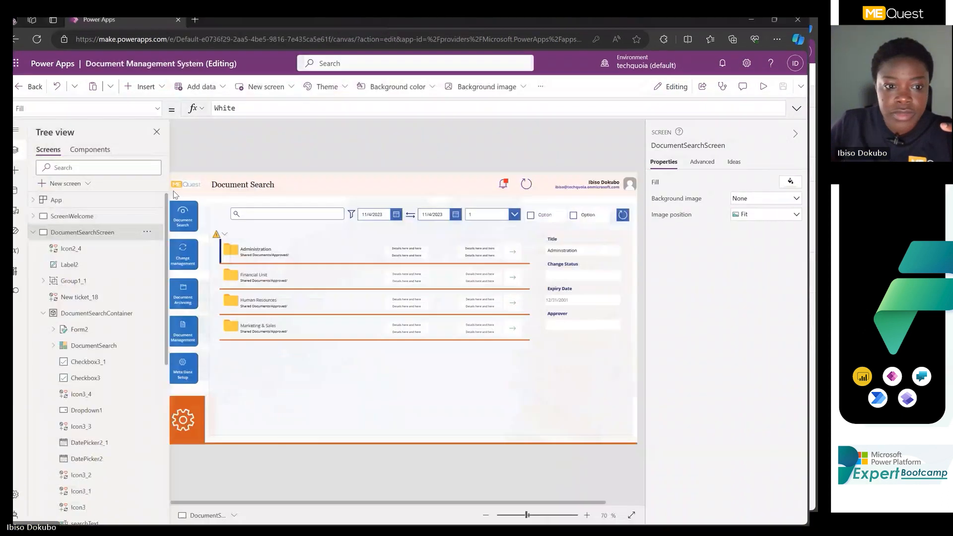
Select the folder image in the DocumentSearch gallery and enlarge the view of its full Image formula.
left_click(268, 245)
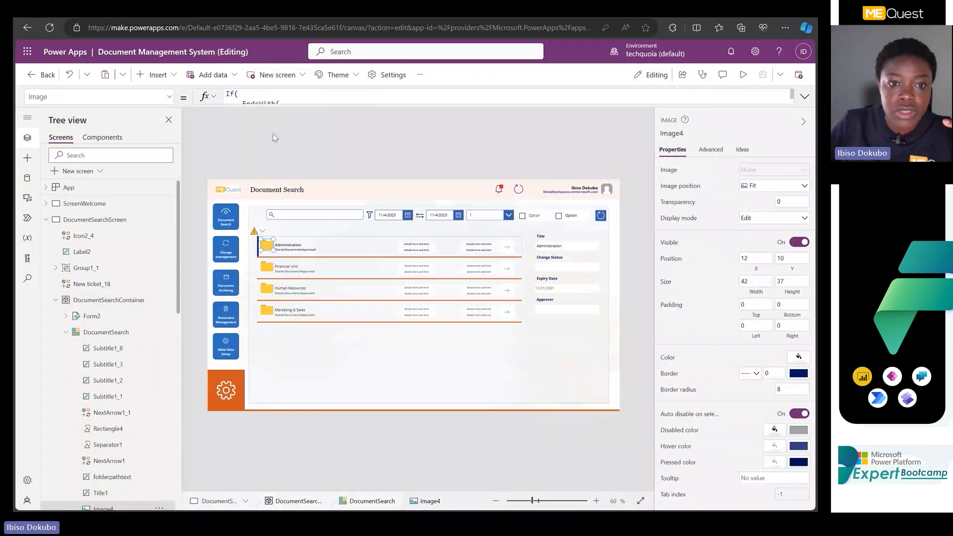
left_click(279, 100)
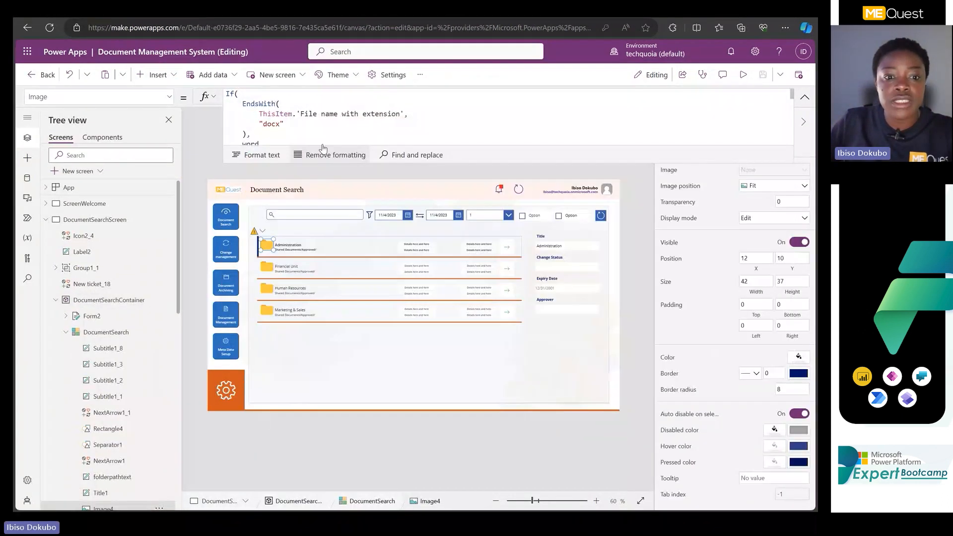
left_click_drag(324, 155, 291, 447)
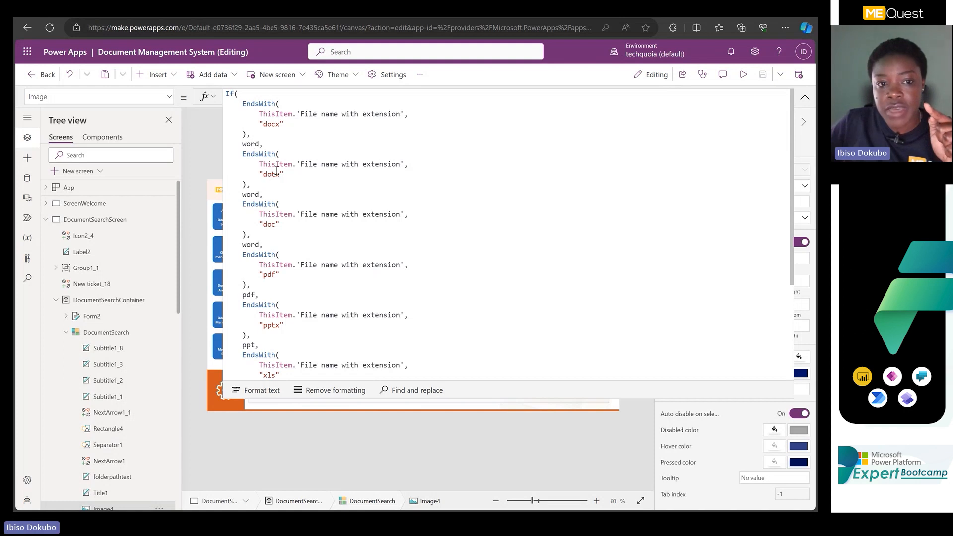
Examine how the EndsWith conditions for the docx and dotx extensions return the word image.
left_click_drag(263, 125, 289, 132)
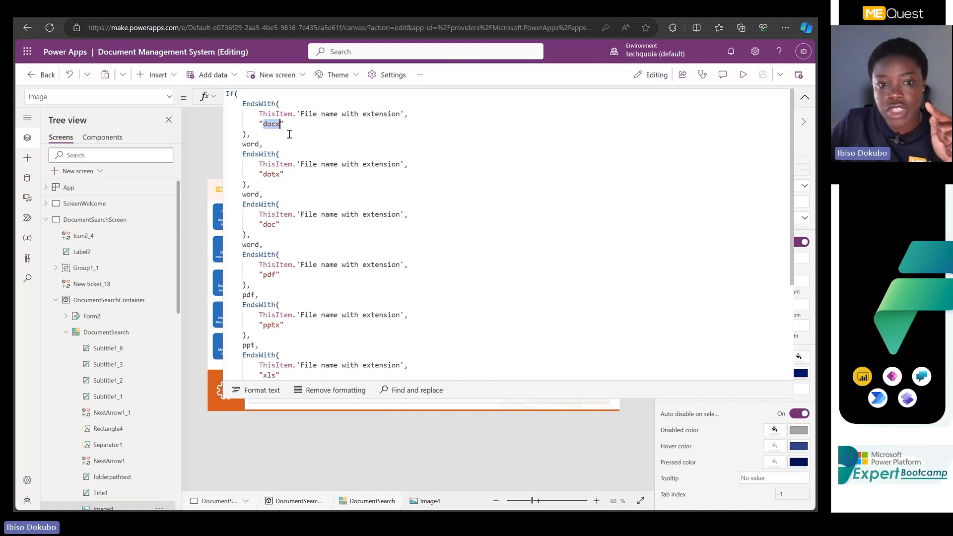
left_click(247, 147)
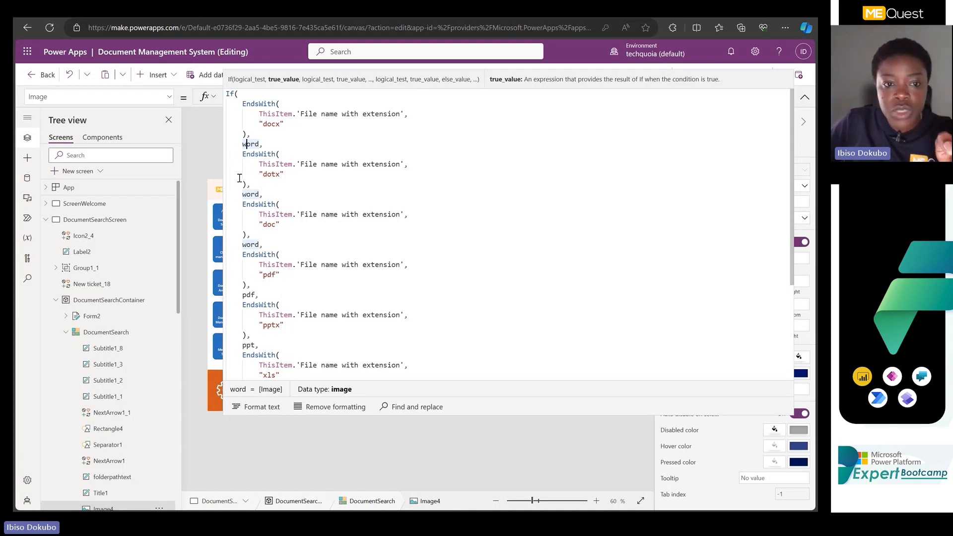
left_click(259, 194)
left_click_drag(255, 194, 239, 194)
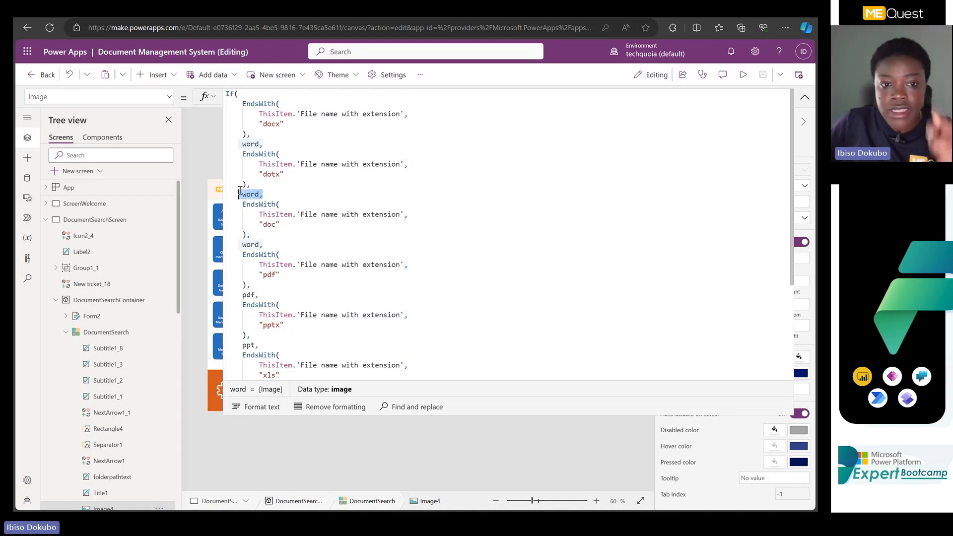
Collapse the Image formula and open the app's media library to view the uploaded file-type images.
left_click(805, 98)
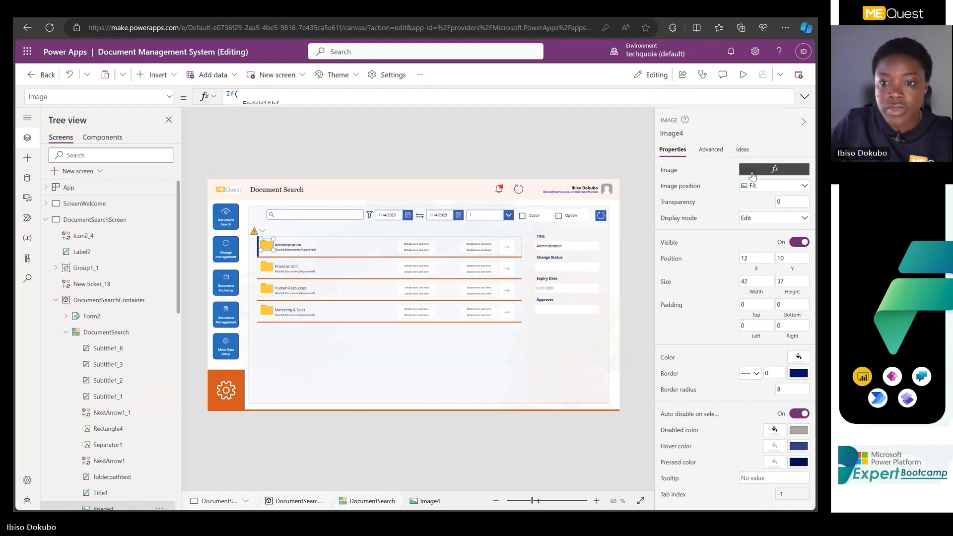
left_click(330, 97)
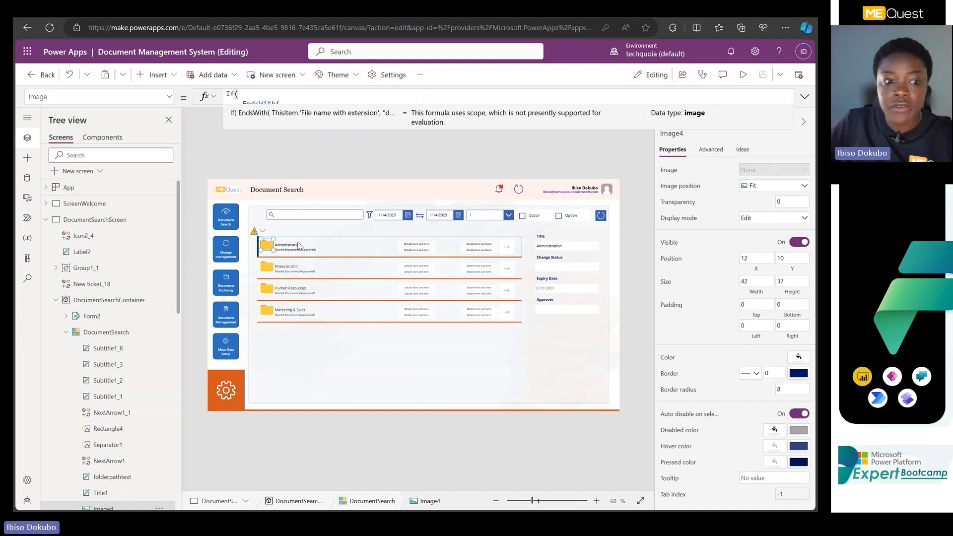
left_click(27, 198)
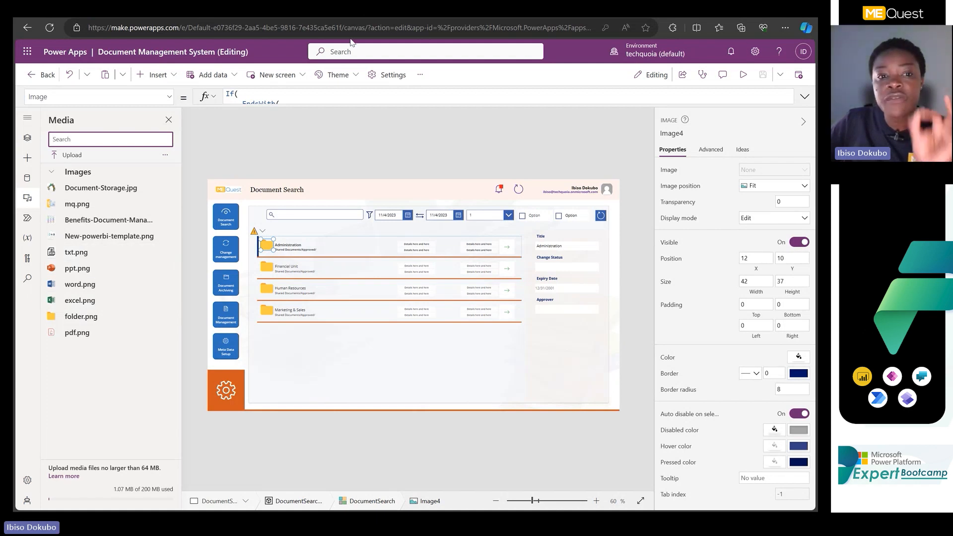
Switch to the MeQuest HelpDesk Ticket App editor and begin the Fill formula of the rectangle below the ticket status with If(ThisItem.Status.Value.
left_click_drag(302, 10, 775, 506)
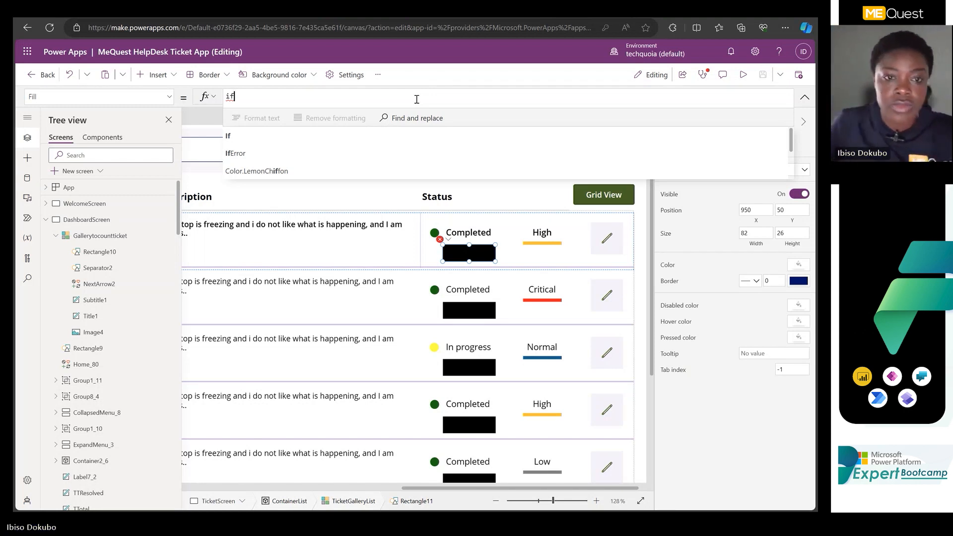
key("Tab")
type("thi")
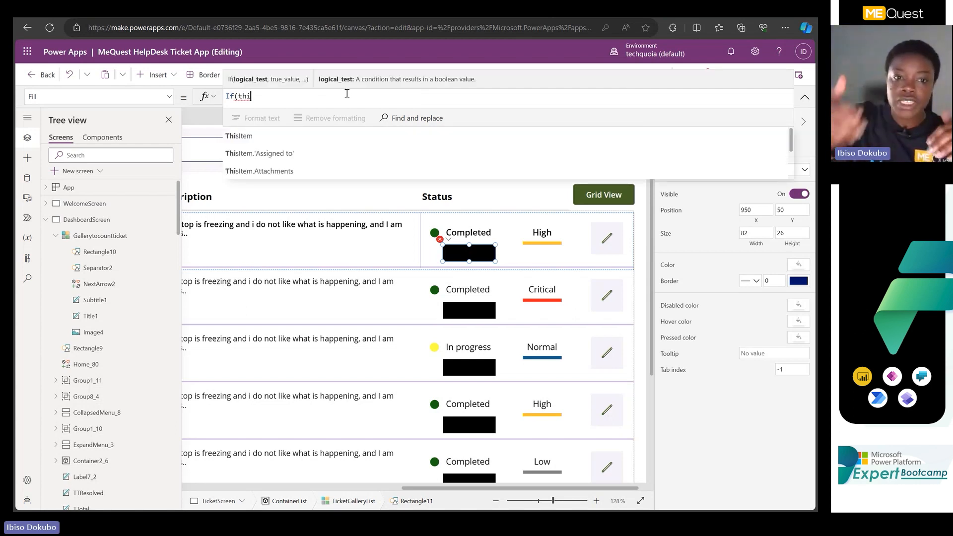
left_click(326, 134)
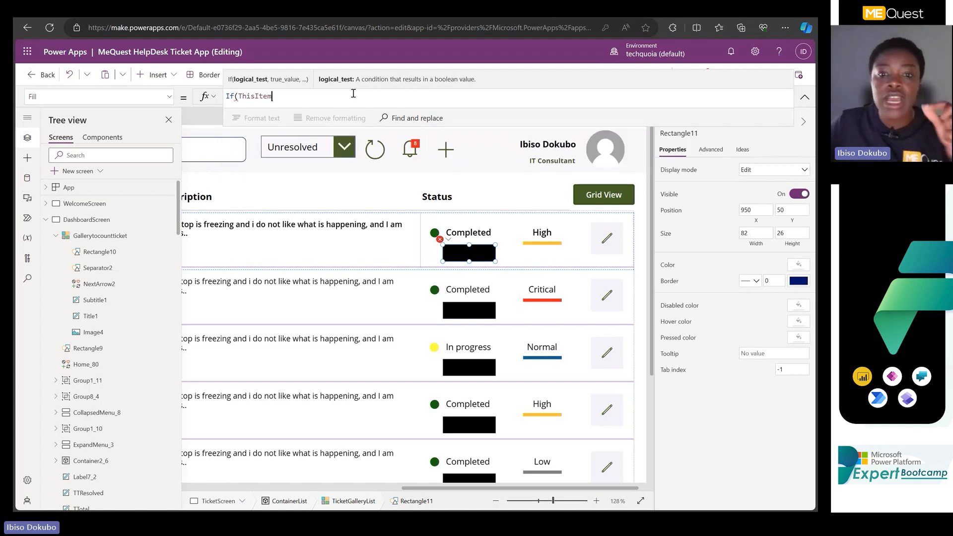
type(".")
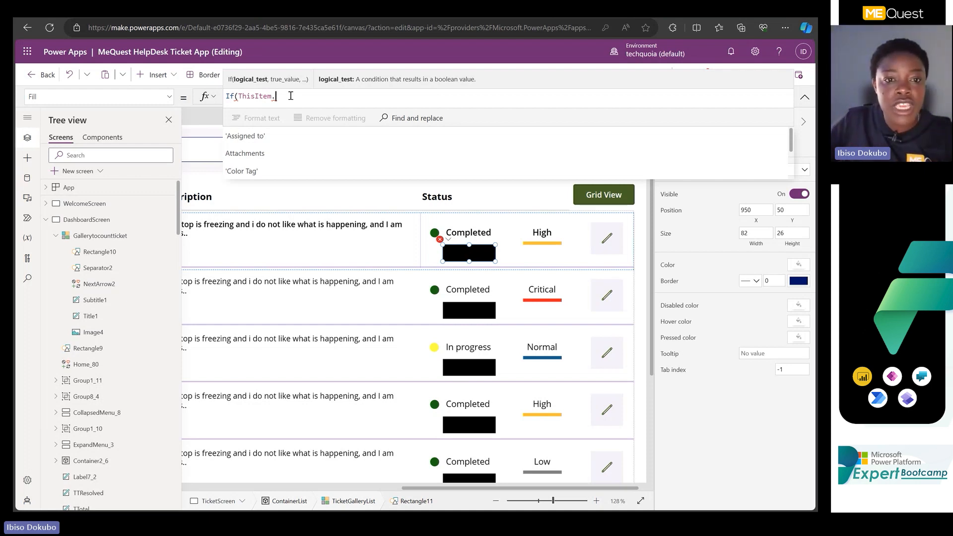
type("sta")
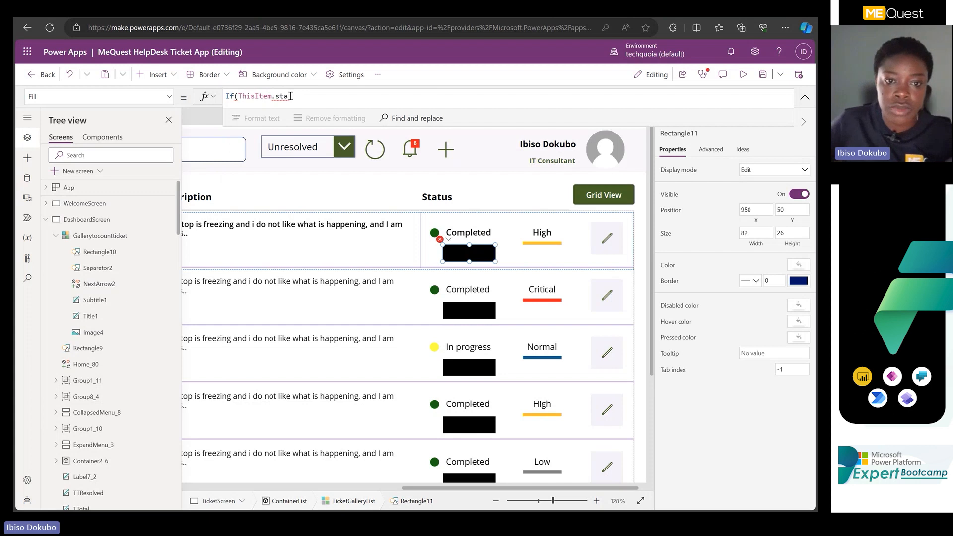
left_click(255, 134)
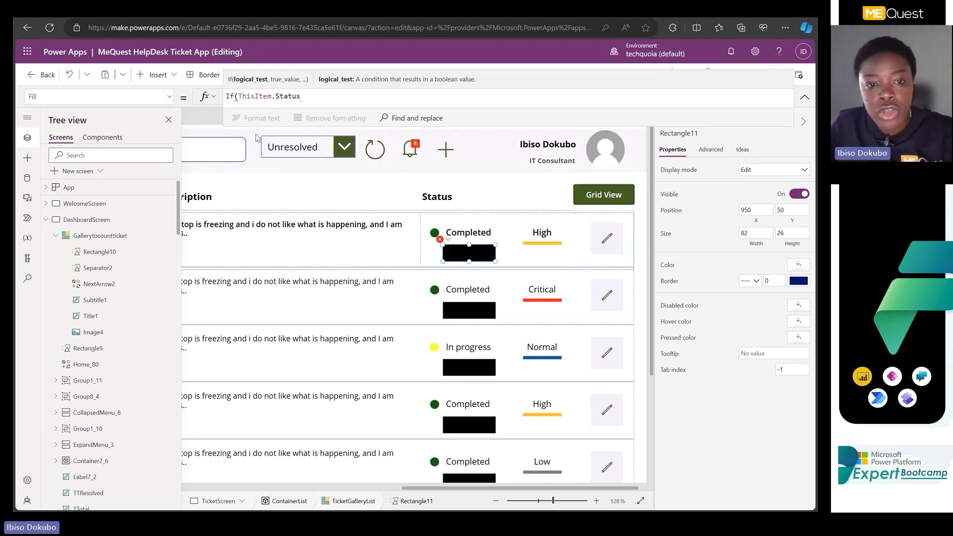
type(".")
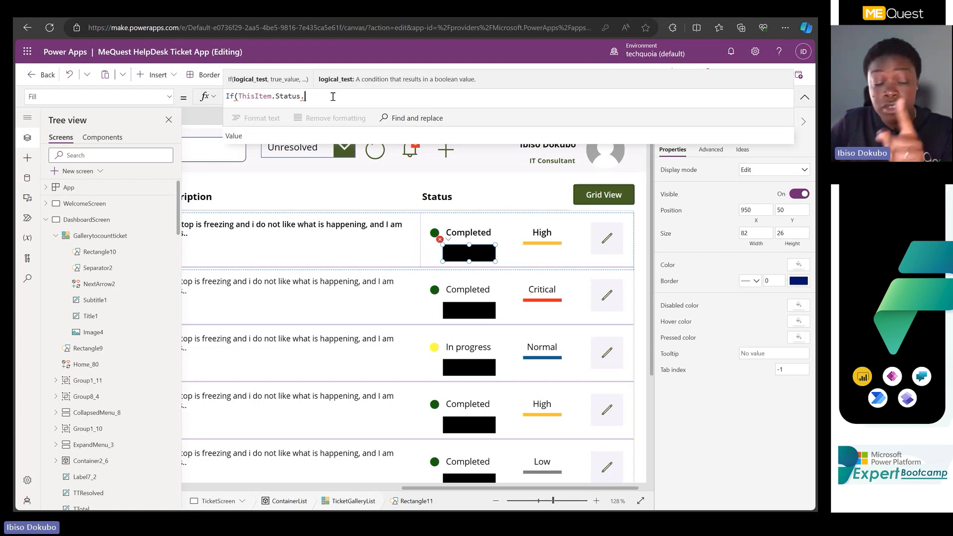
type("va")
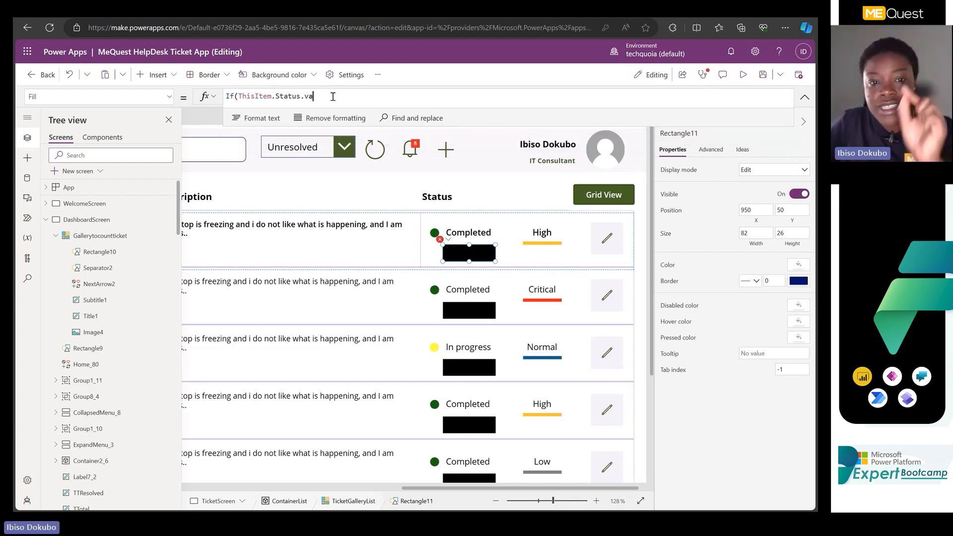
left_click(262, 138)
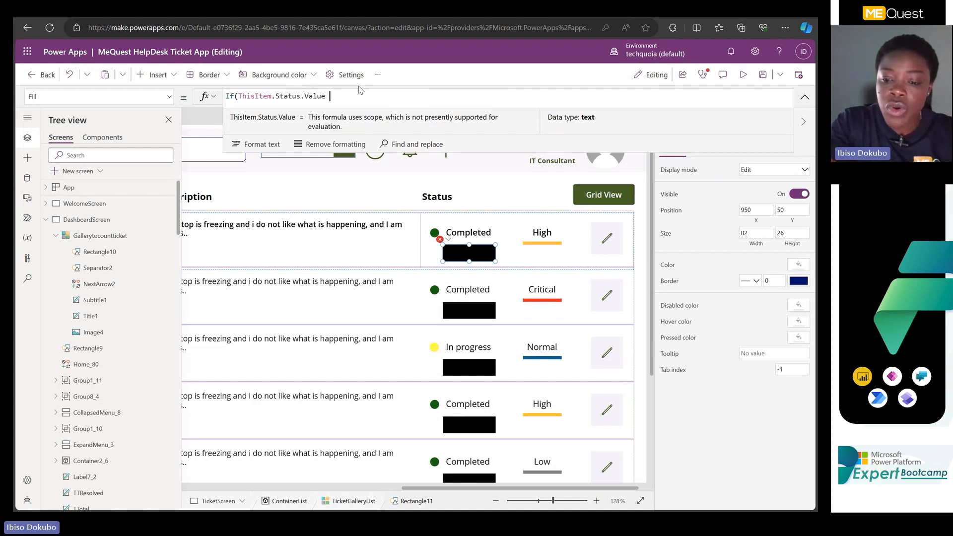
Complete the If condition by comparing the status value with the text "Completed".
type("= \"")
key("Left")
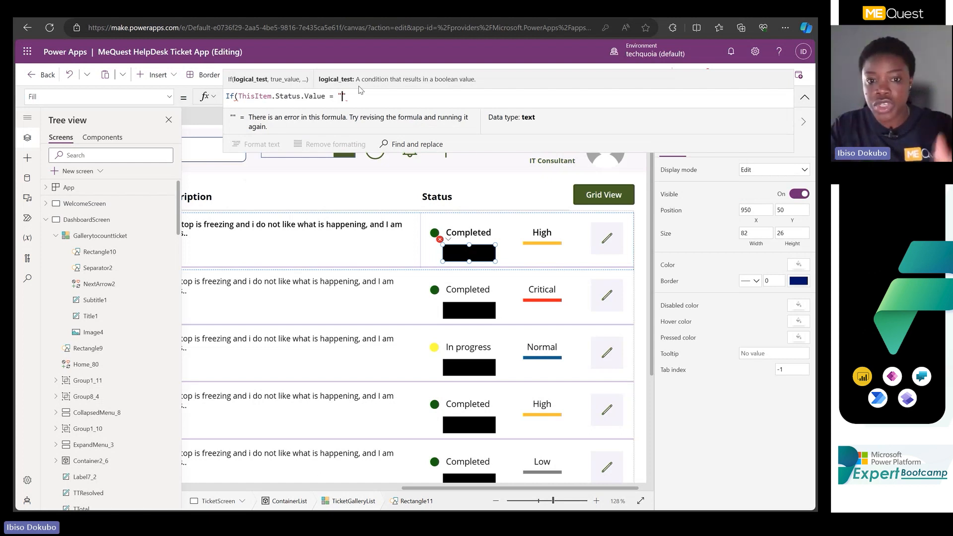
type("Com")
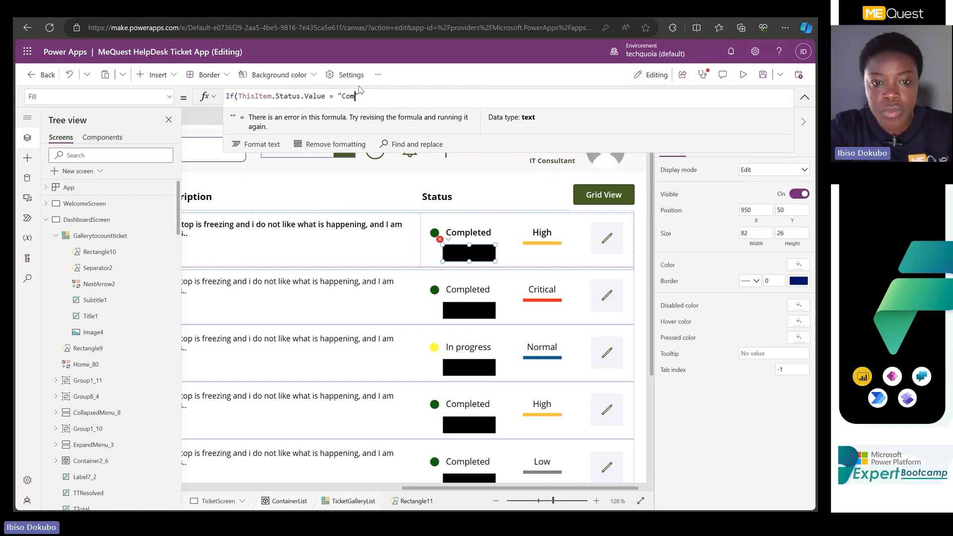
type("pl")
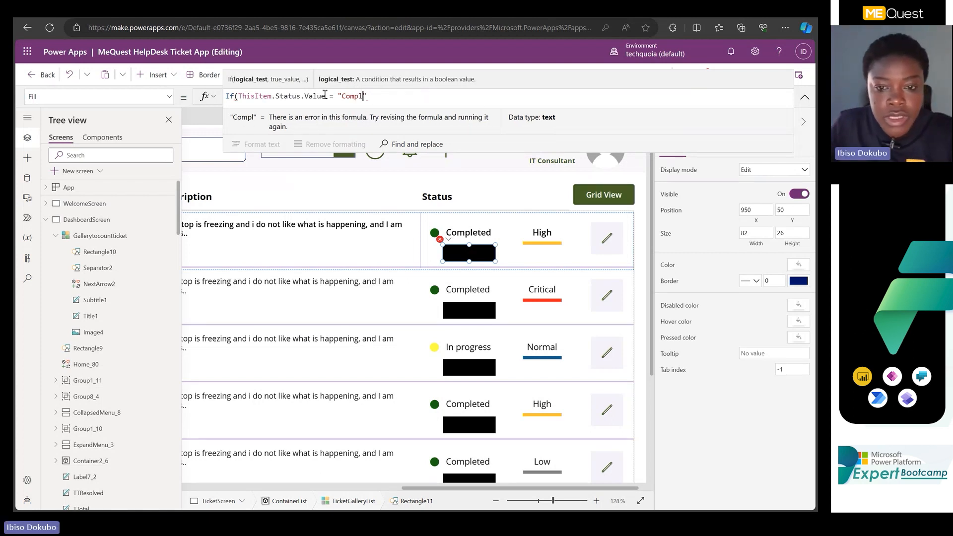
type("eted")
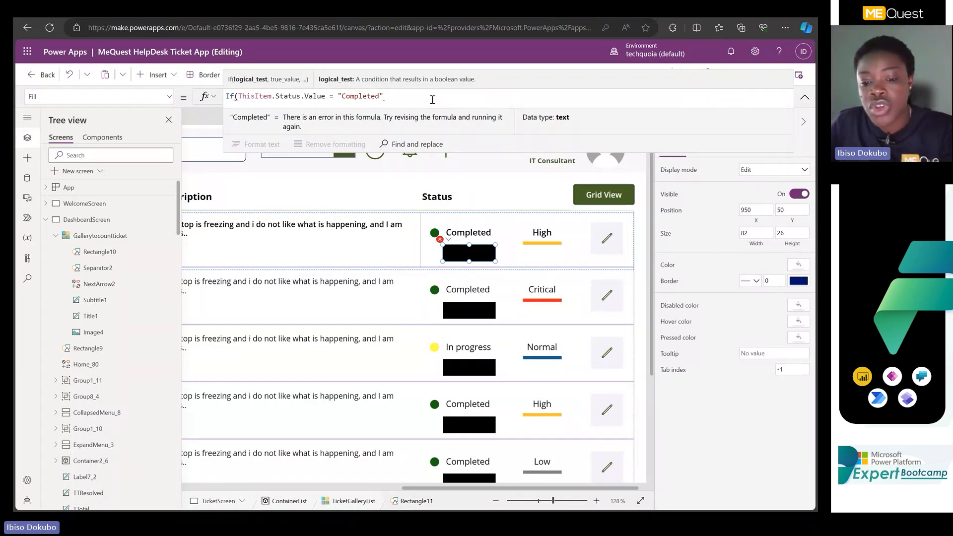
Add Color.Green as the If statement's true value for completed tickets.
type(", ")
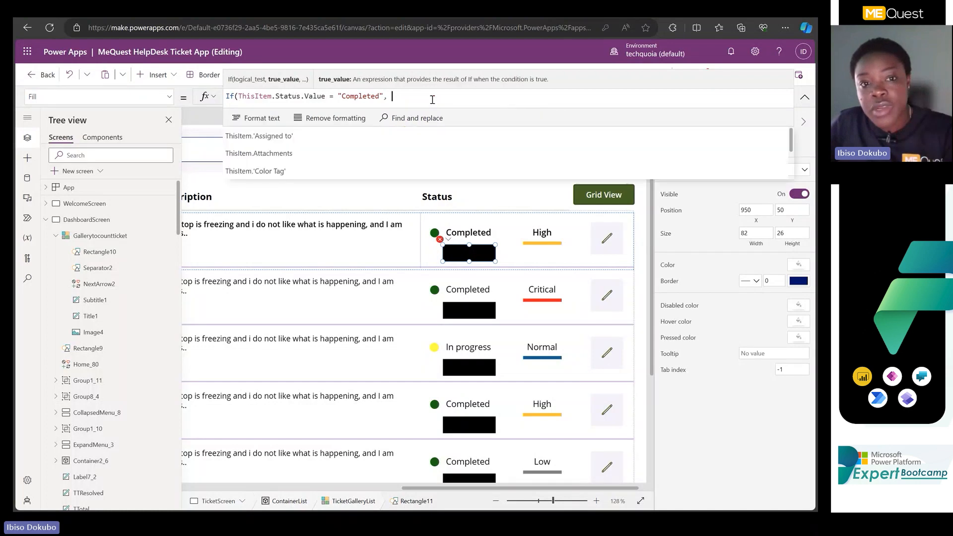
type("gree")
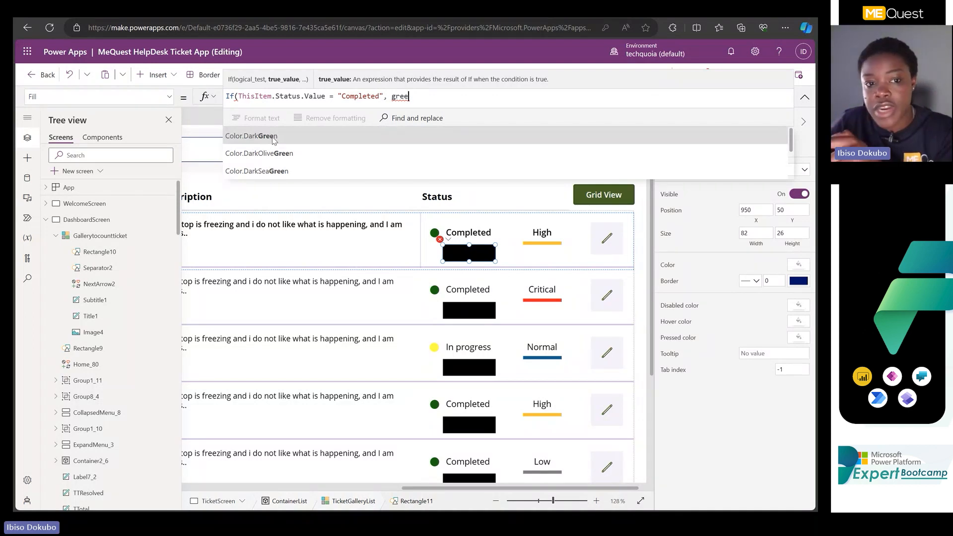
scroll(274, 146, "down", 1)
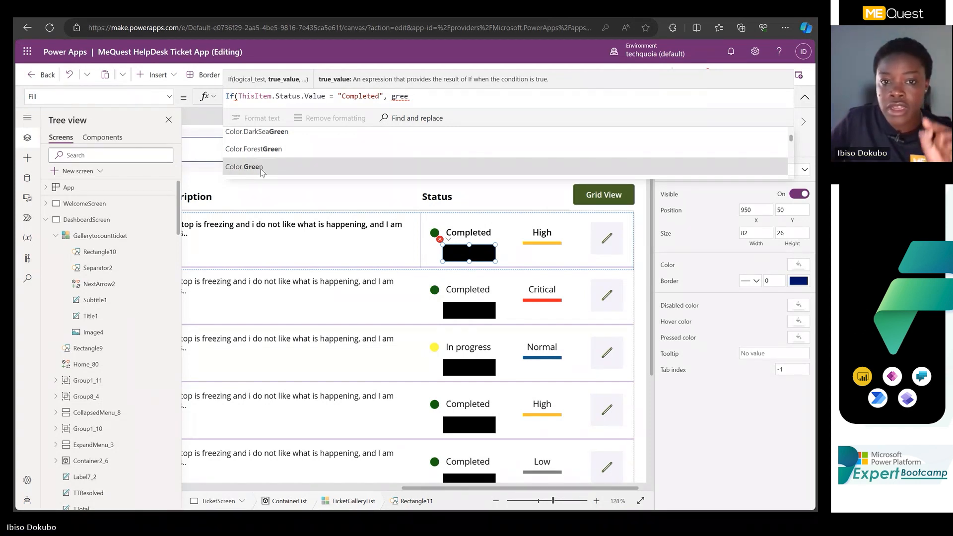
left_click(261, 167)
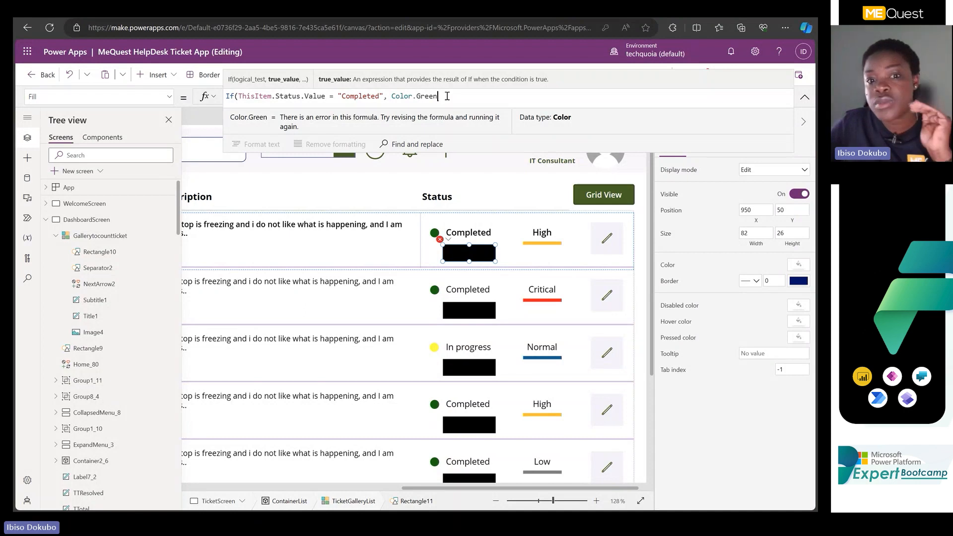
Add Color.DimGrey as the else value for all other statuses and close the If formula.
type(", ")
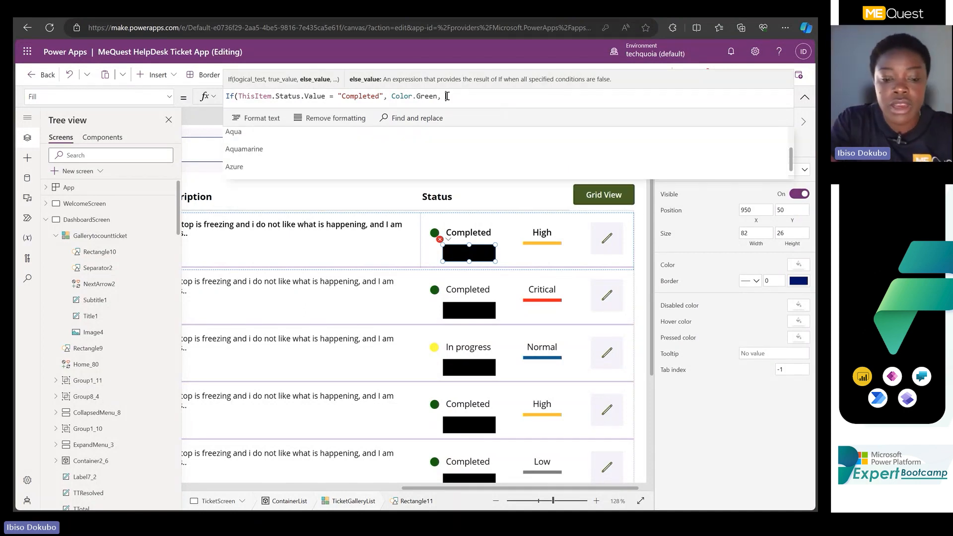
type("B")
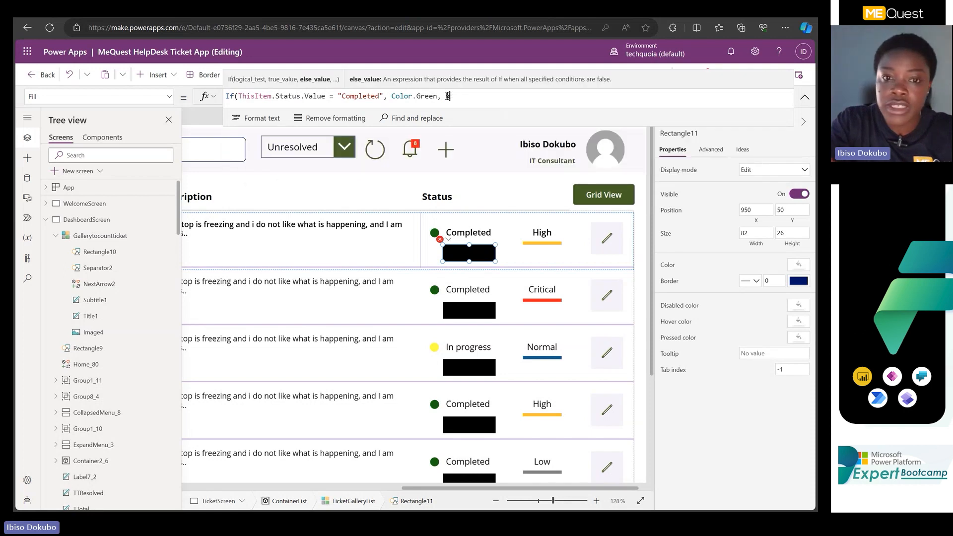
type("r")
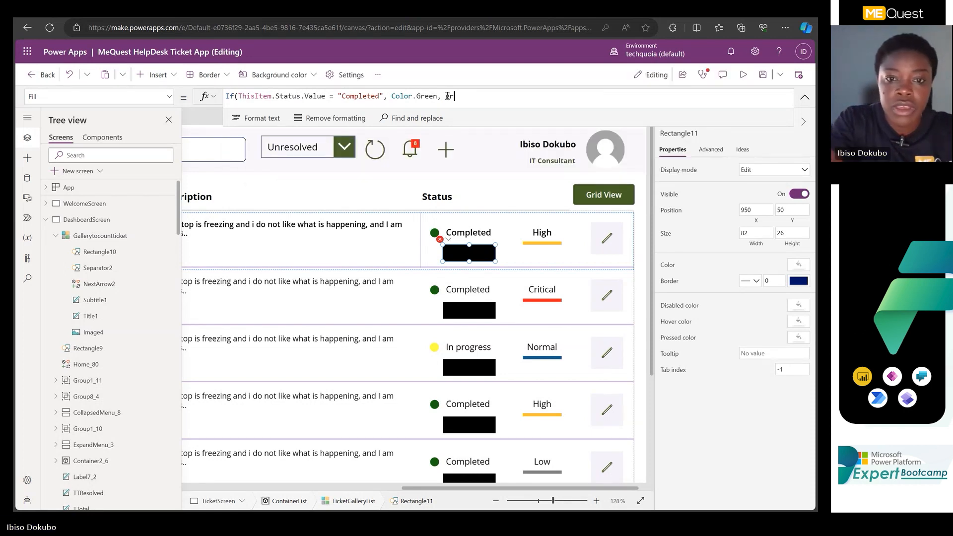
type("ey")
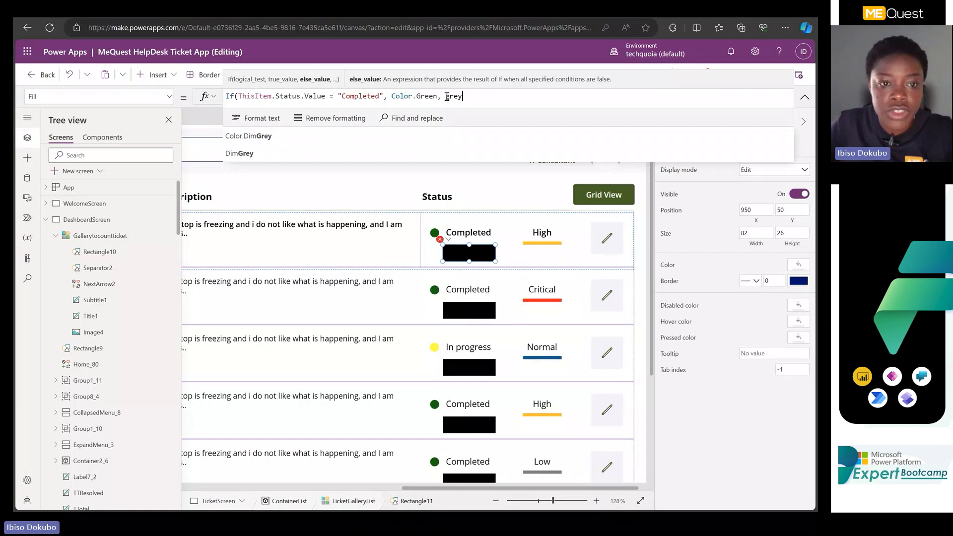
key("Tab")
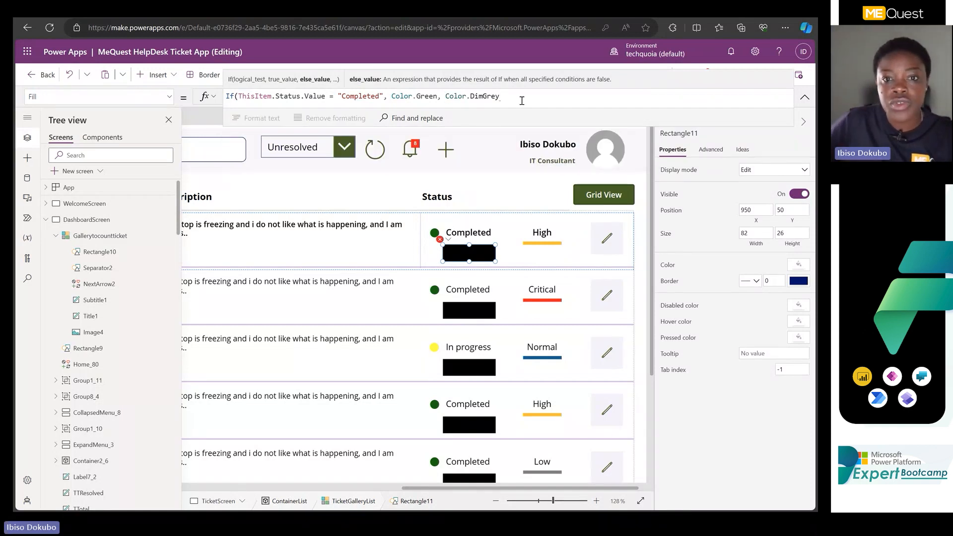
type(")")
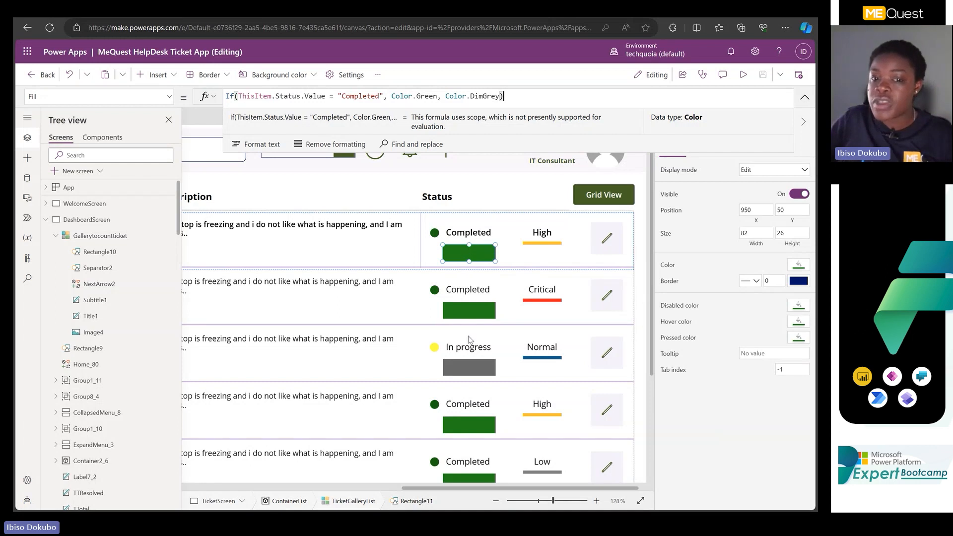
Check the rectangle colors across the ticket gallery and remove the Color.DimGrey else value from the formula.
scroll(561, 325, "down", 3)
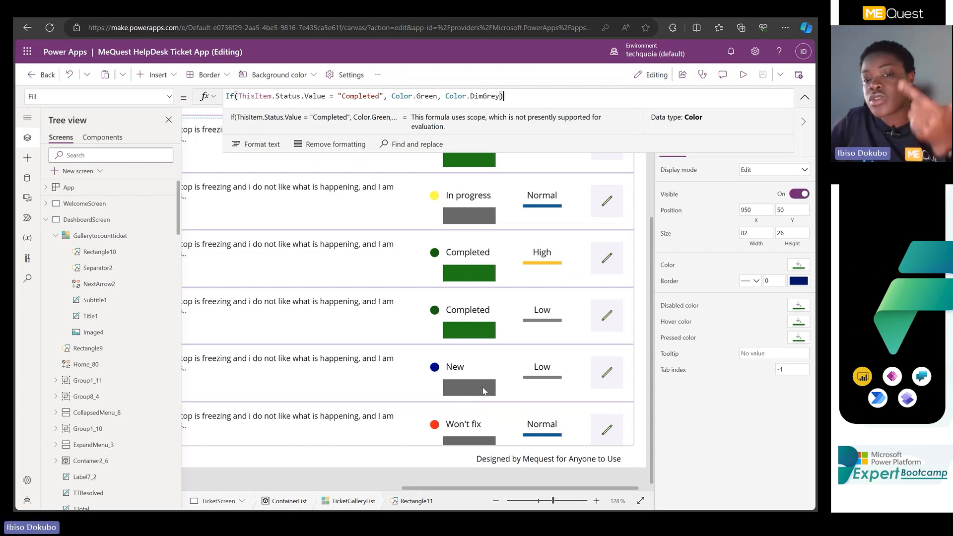
scroll(516, 293, "up", 5)
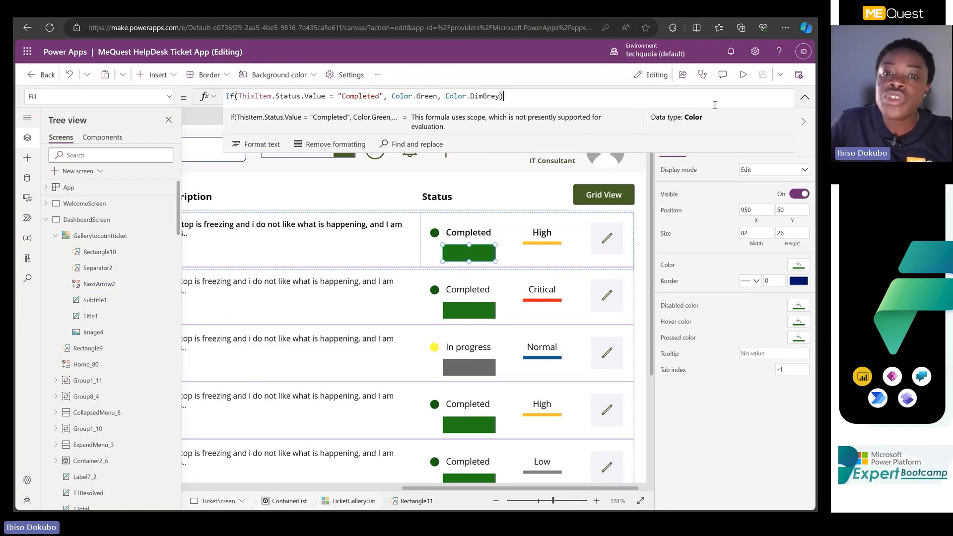
left_click(501, 96)
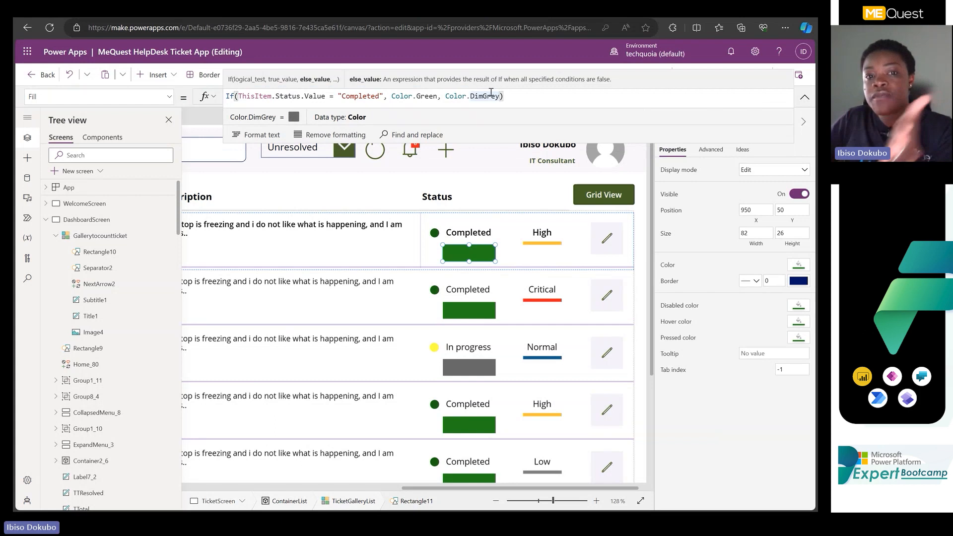
left_click(447, 96)
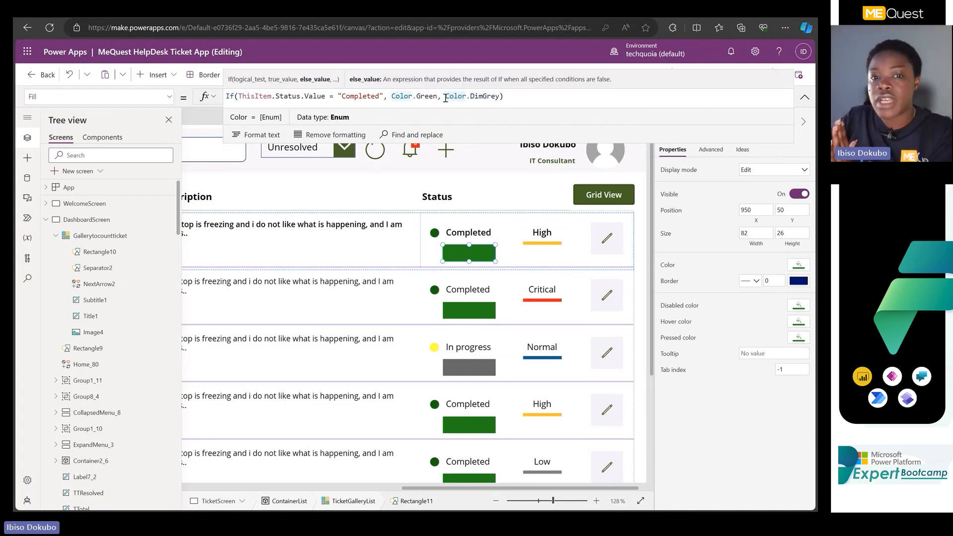
left_click_drag(446, 97, 502, 98)
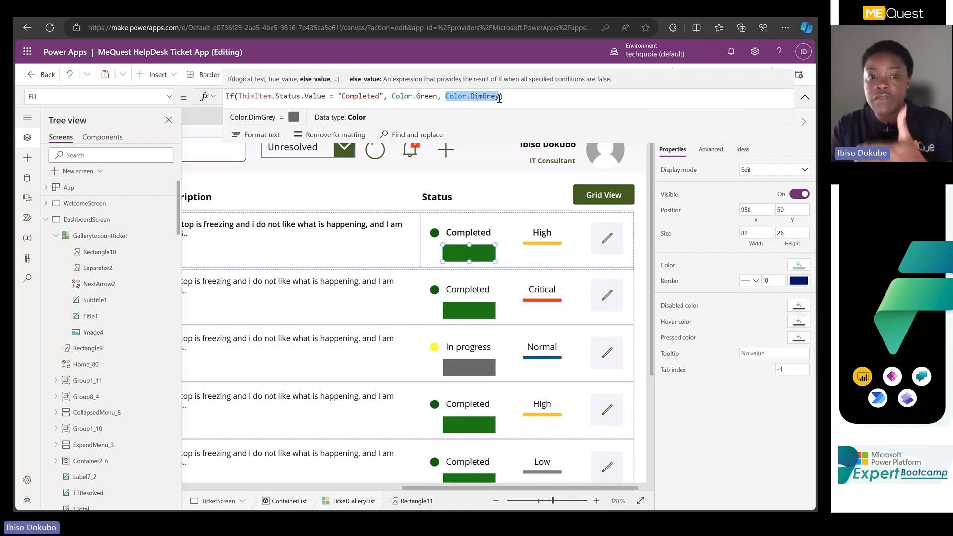
key("BackSpace")
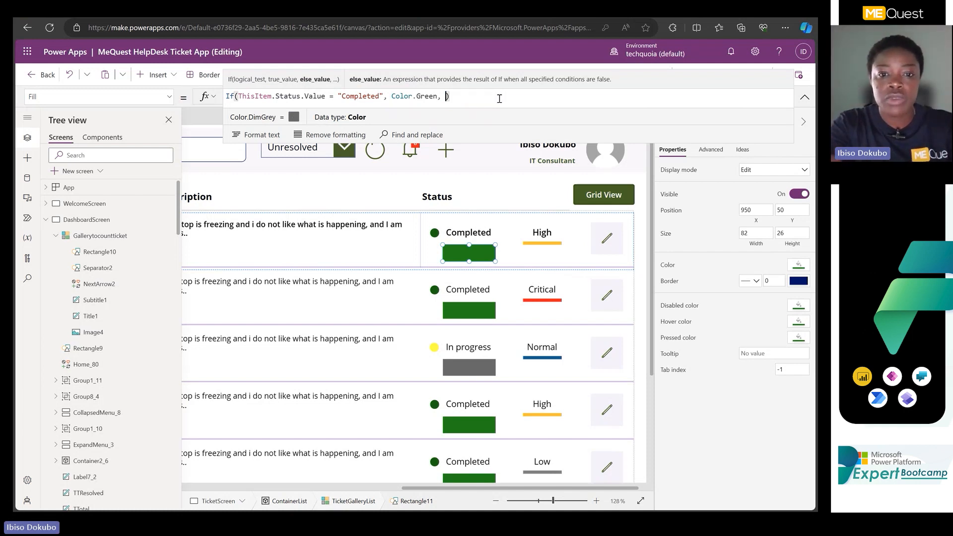
Start a nested If as the else value of the rectangle's Fill formula, testing ThisItem.Status.Value.
type("if")
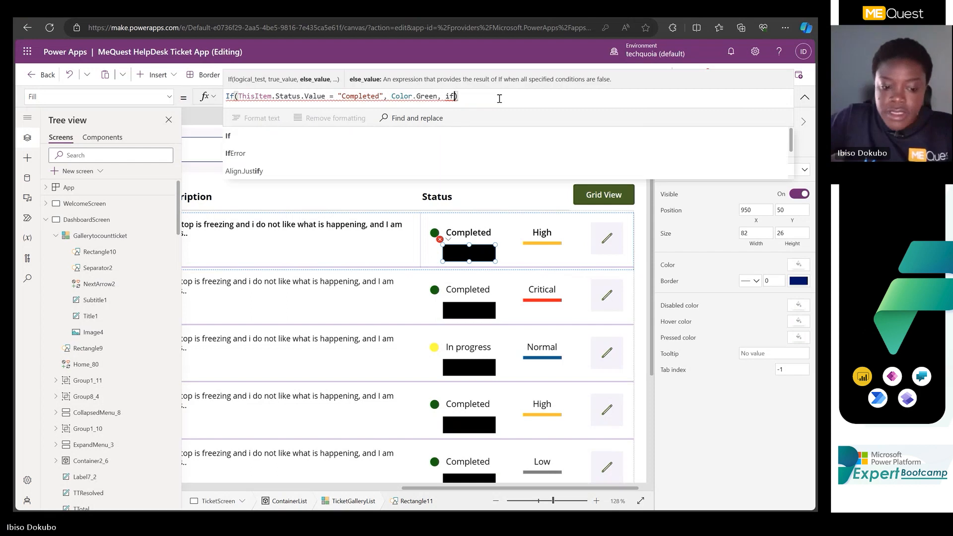
key("Tab")
type("thi")
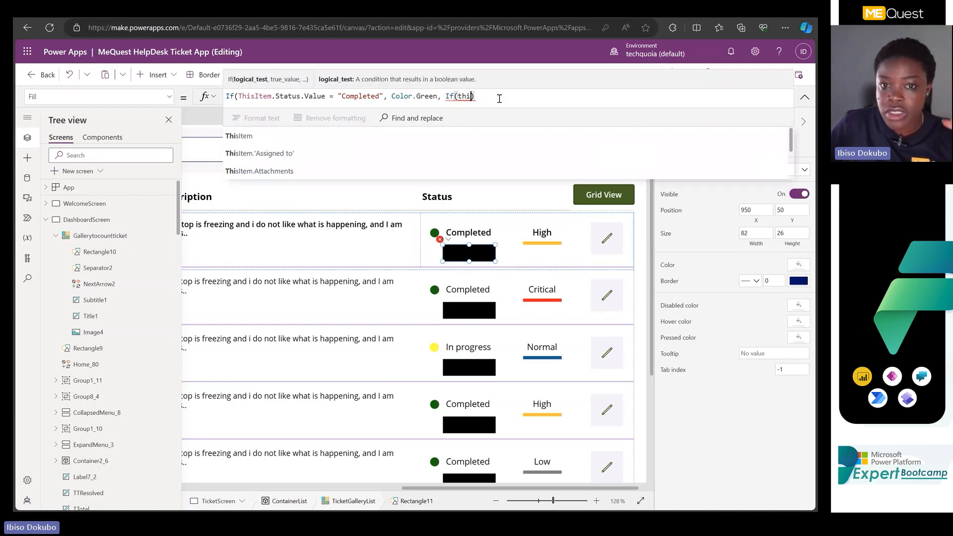
left_click(277, 136)
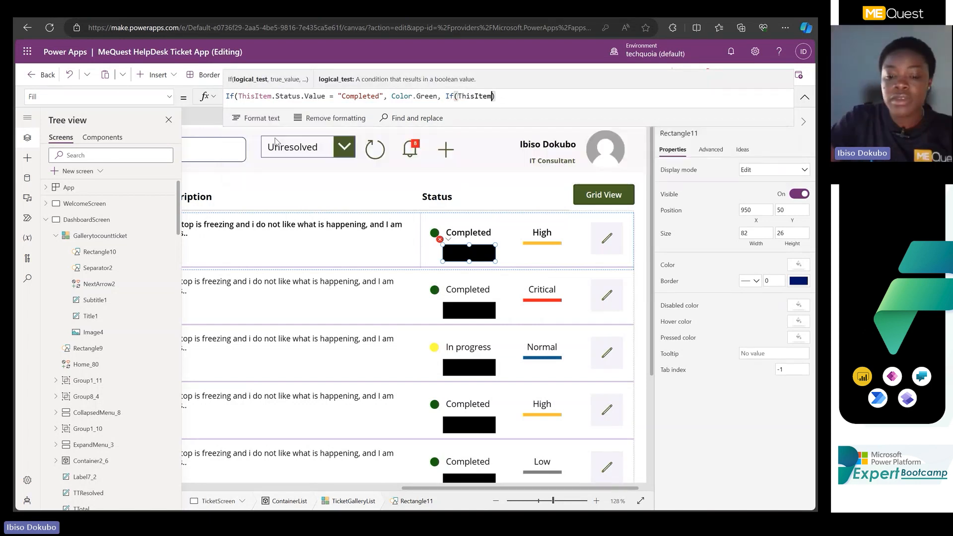
type(".")
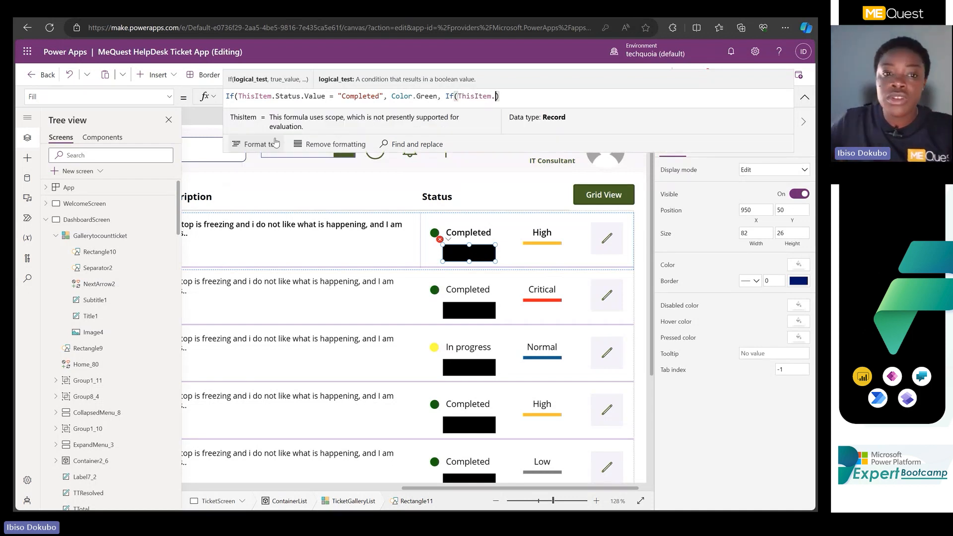
type("stat")
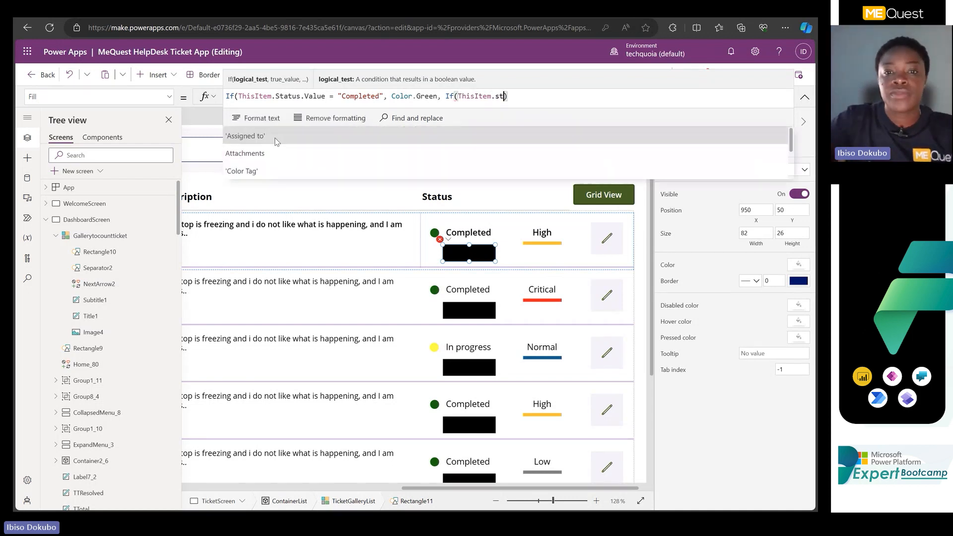
left_click(276, 137)
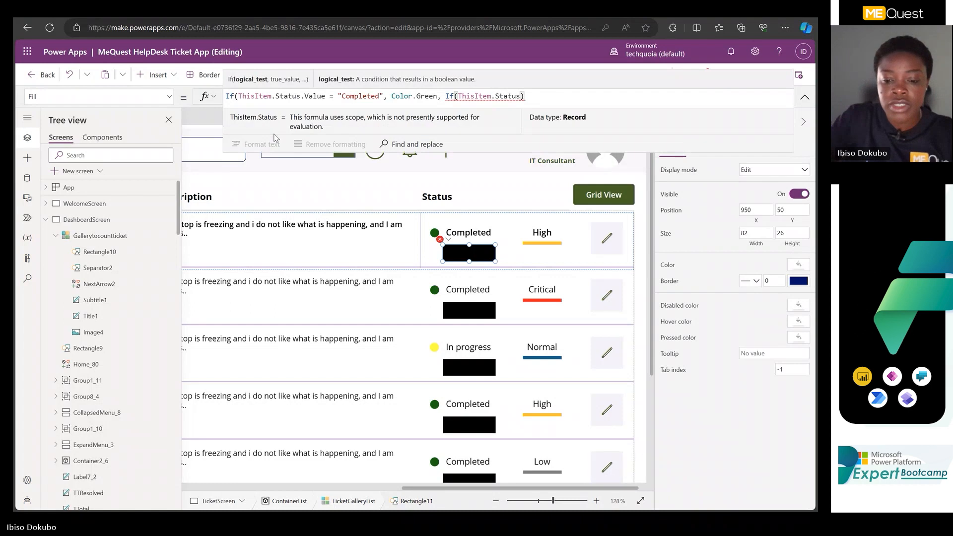
type(".valu")
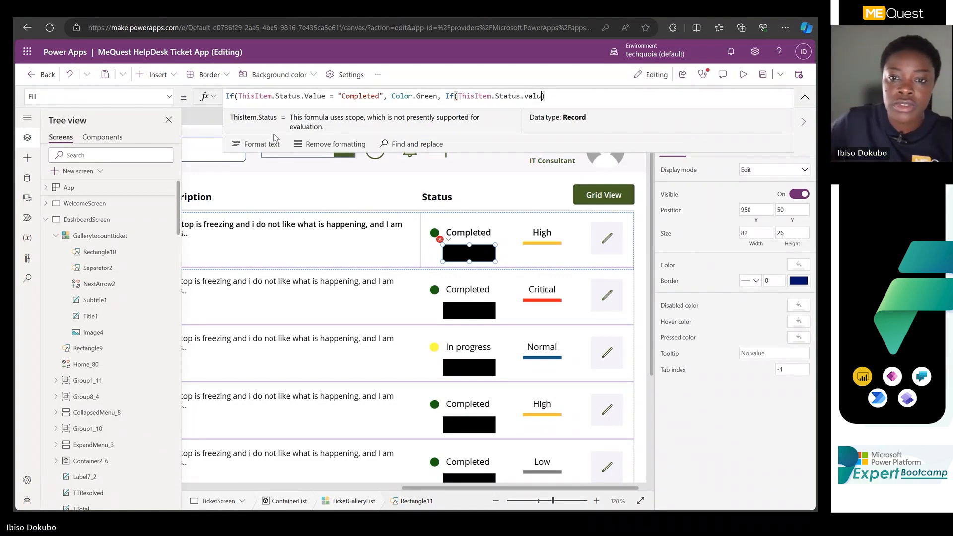
type("e")
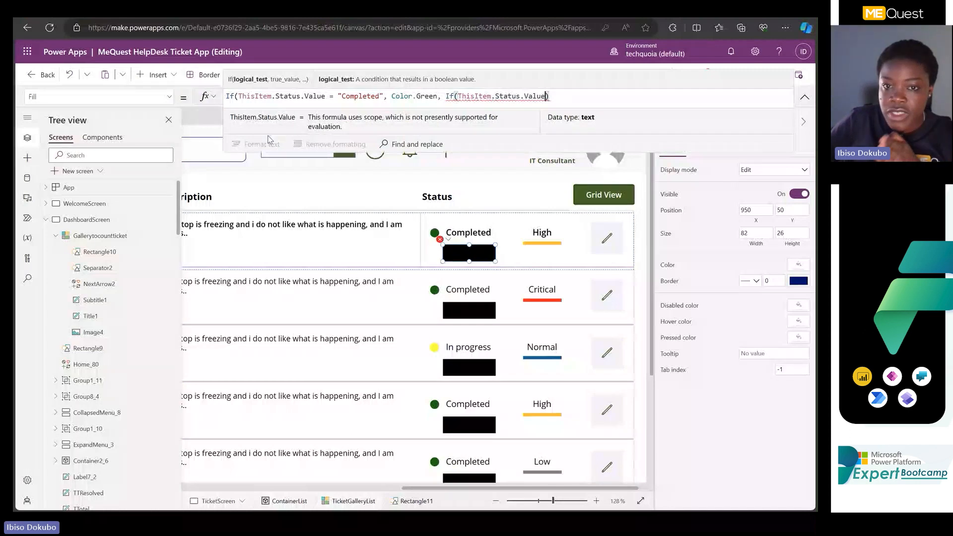
type(" =")
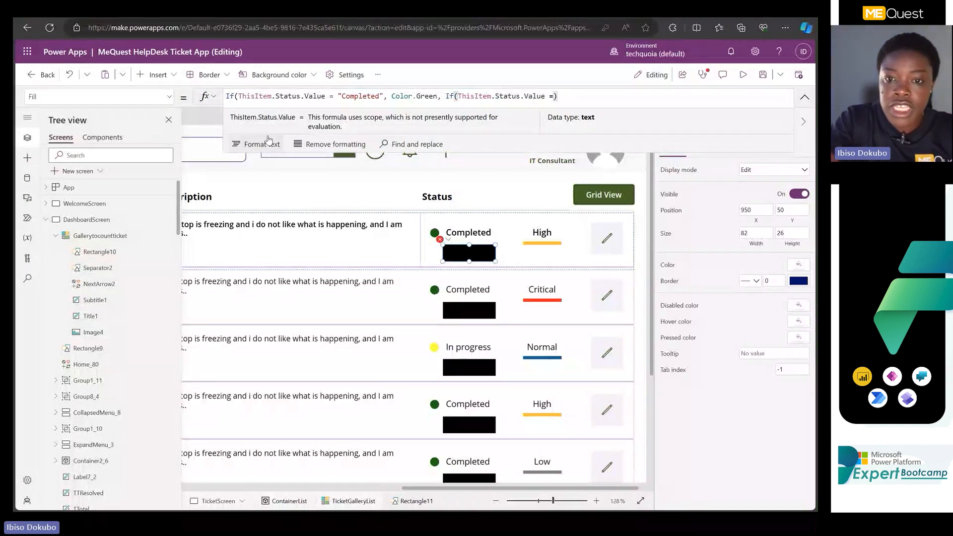
type(" In")
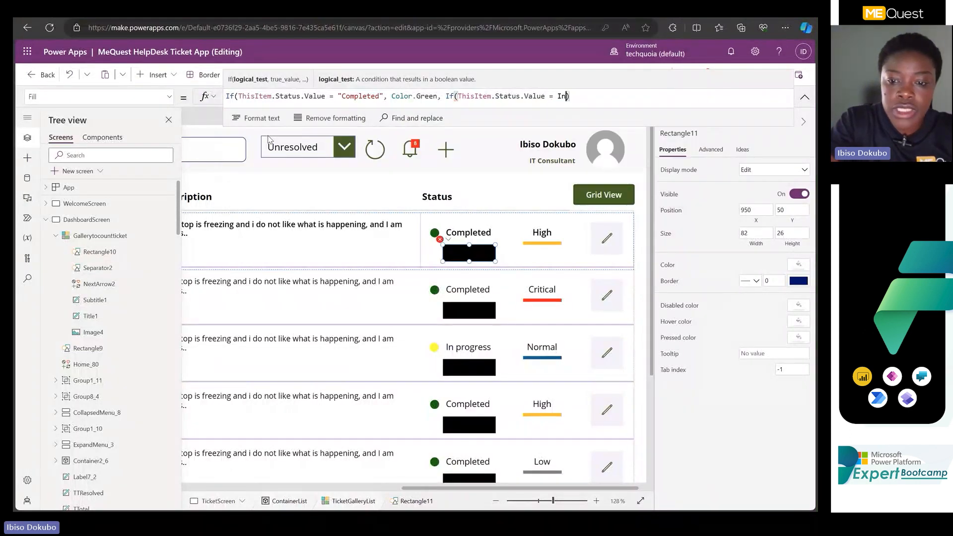
Complete the nested If condition by comparing the status value with the text "In progress".
key("BackSpace")
key("BackSpace")
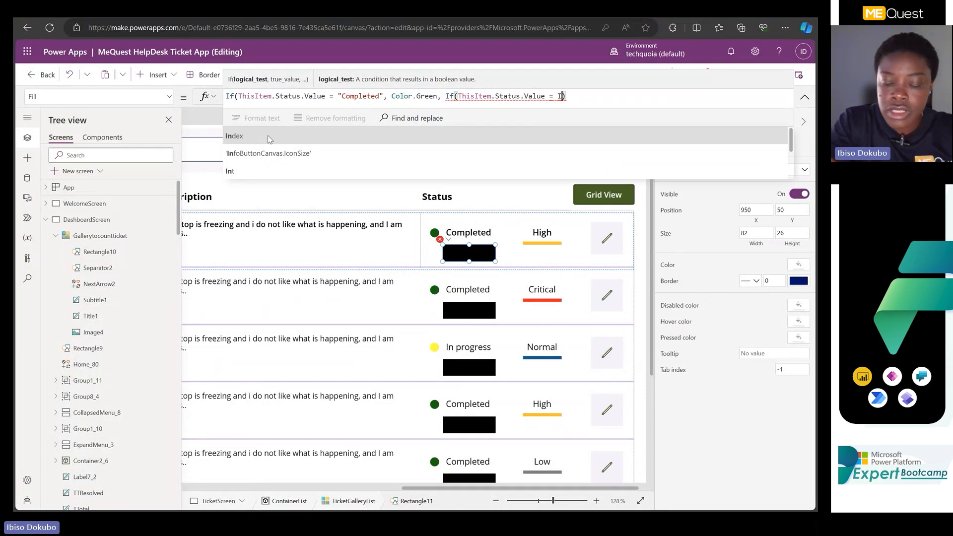
type("\" ")
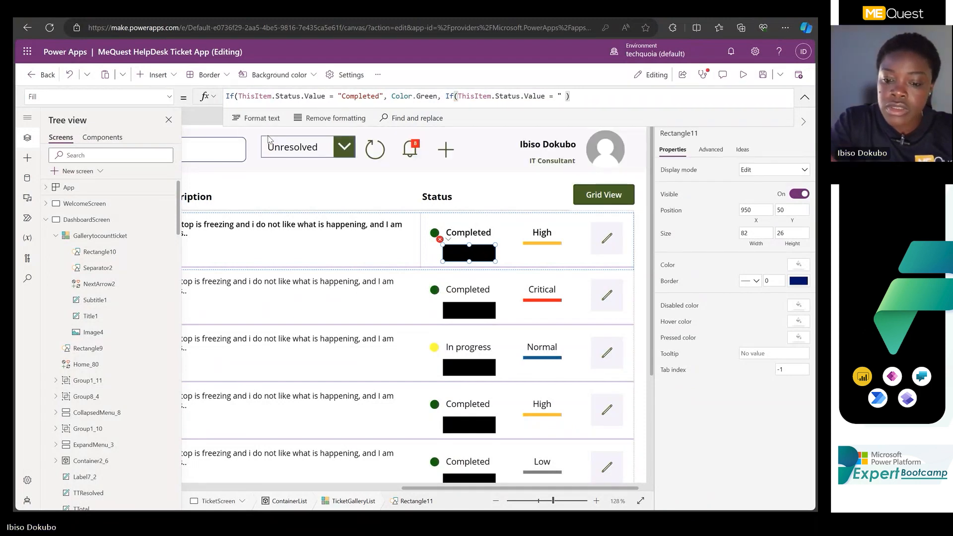
type("In ")
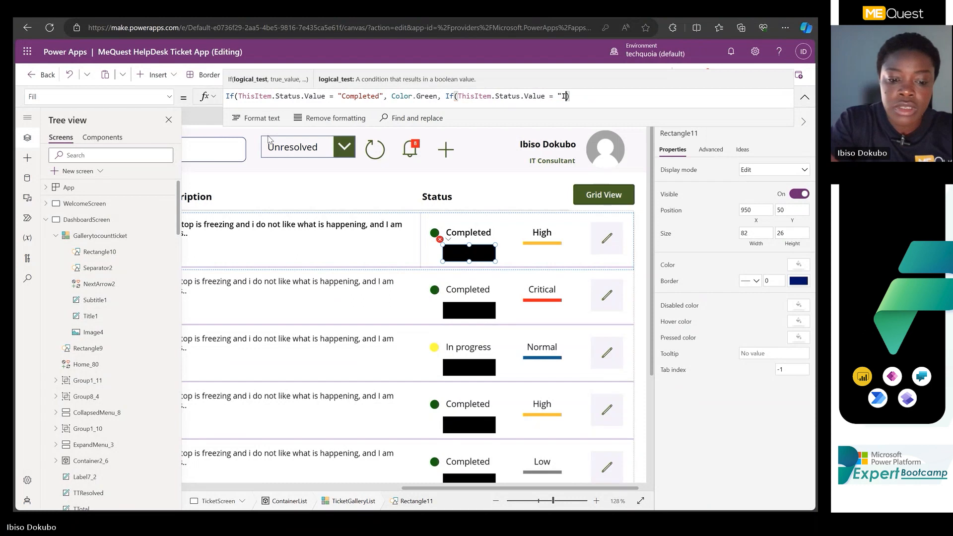
type("progress")
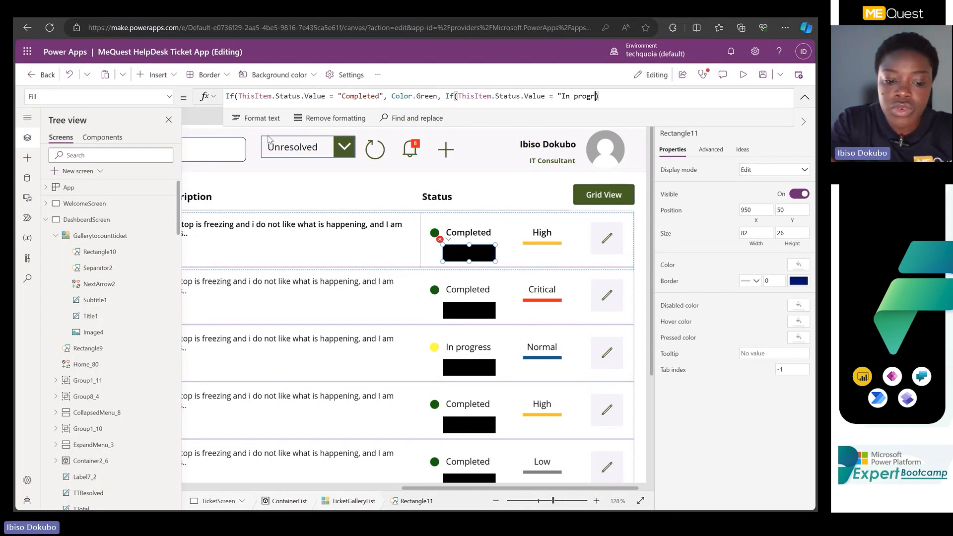
type("\"")
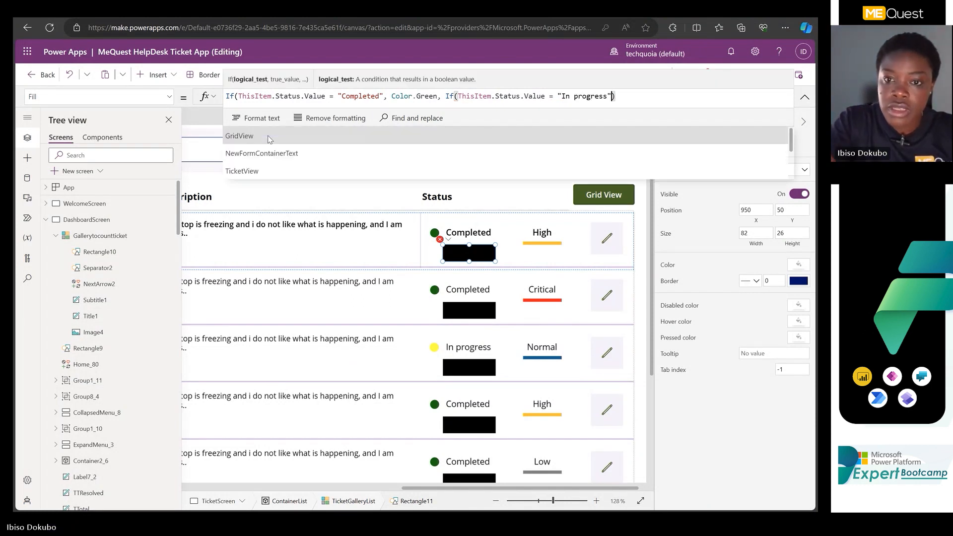
type(", ye")
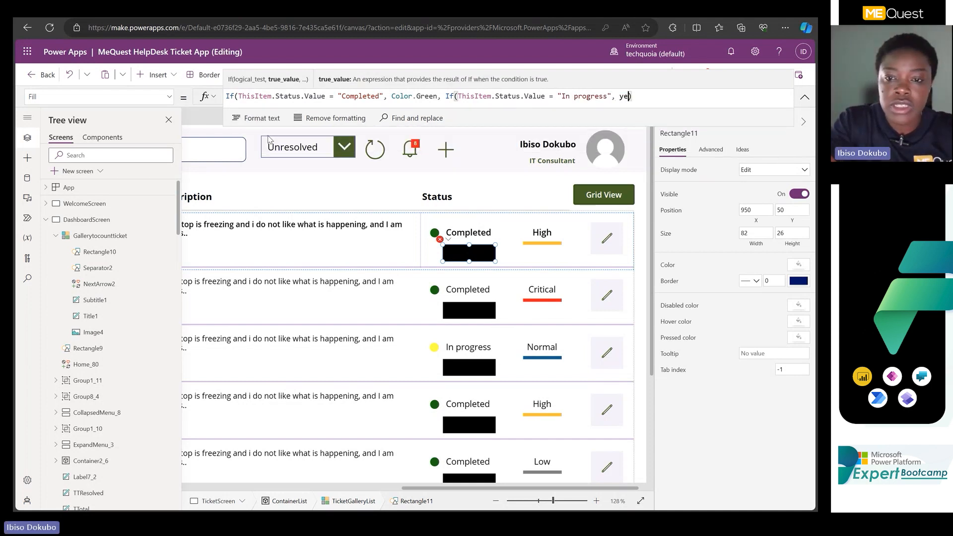
type("ll")
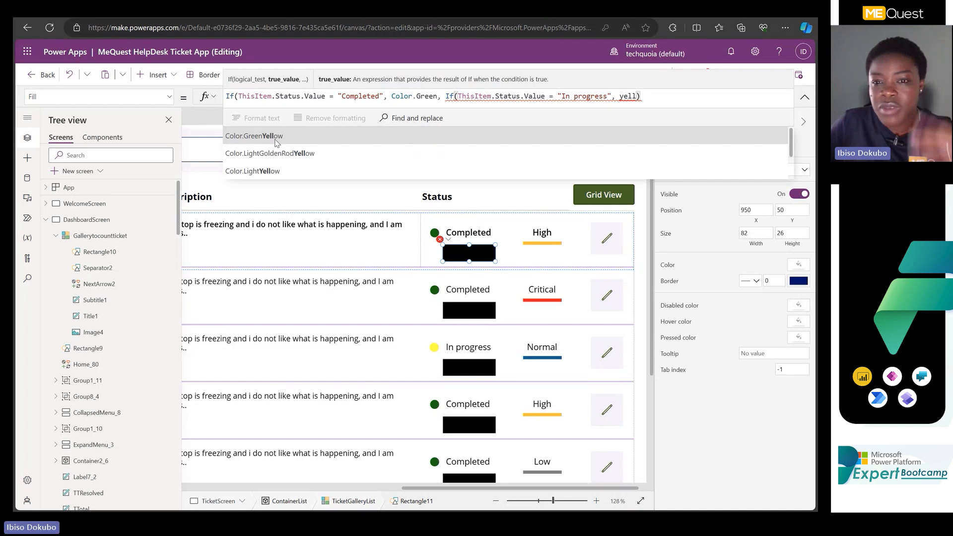
Add Color.GreenYellow as the nested If's true value and Color.DimGrey as its else value, closing both If functions.
left_click(276, 139)
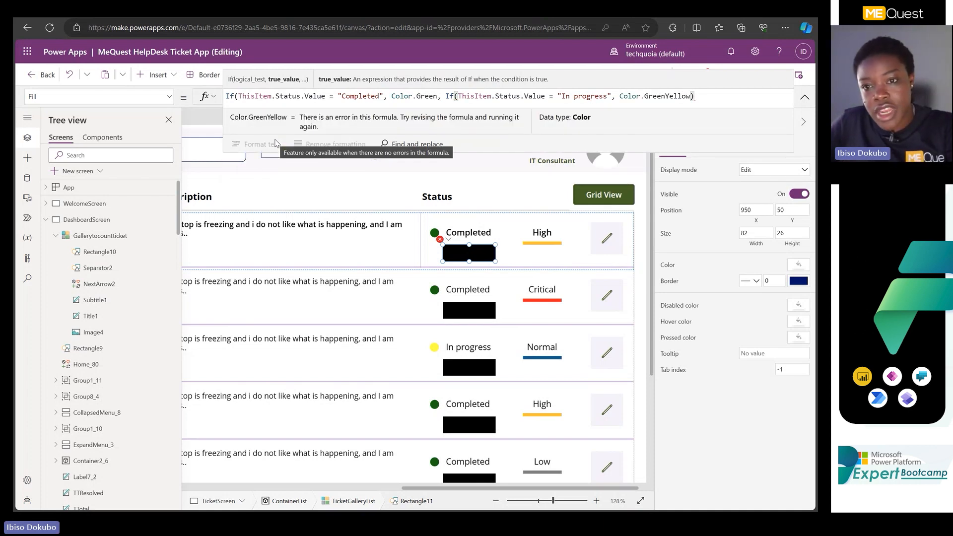
type(", Color.DimGrey")
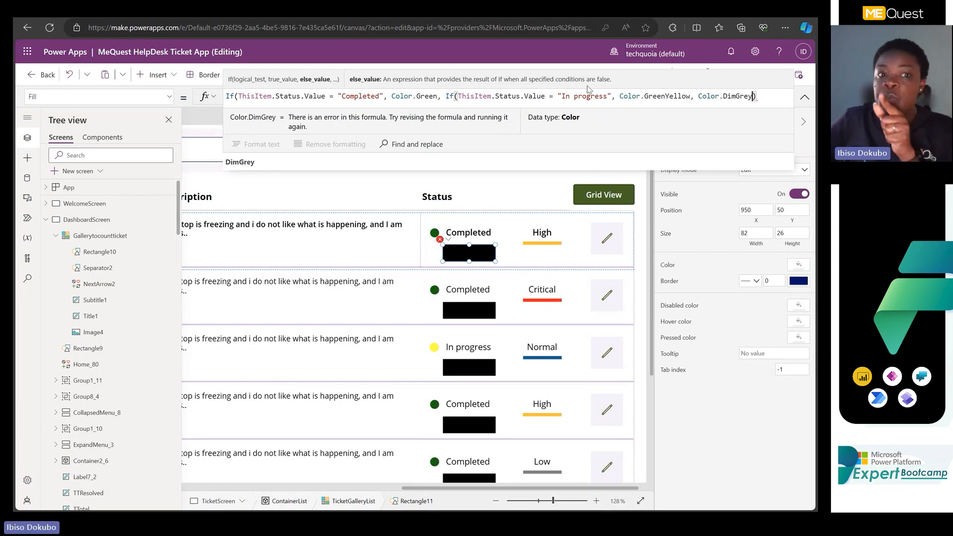
left_click(762, 99)
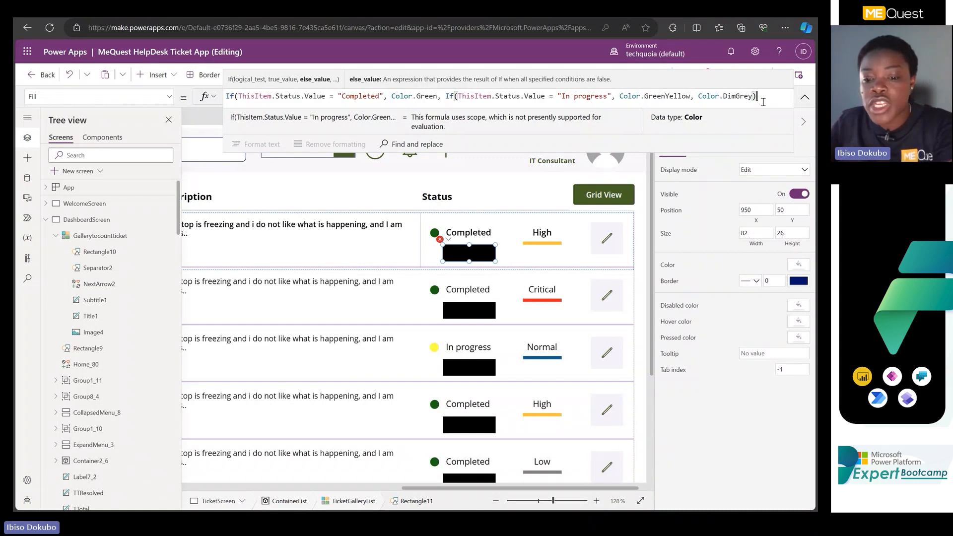
type(")")
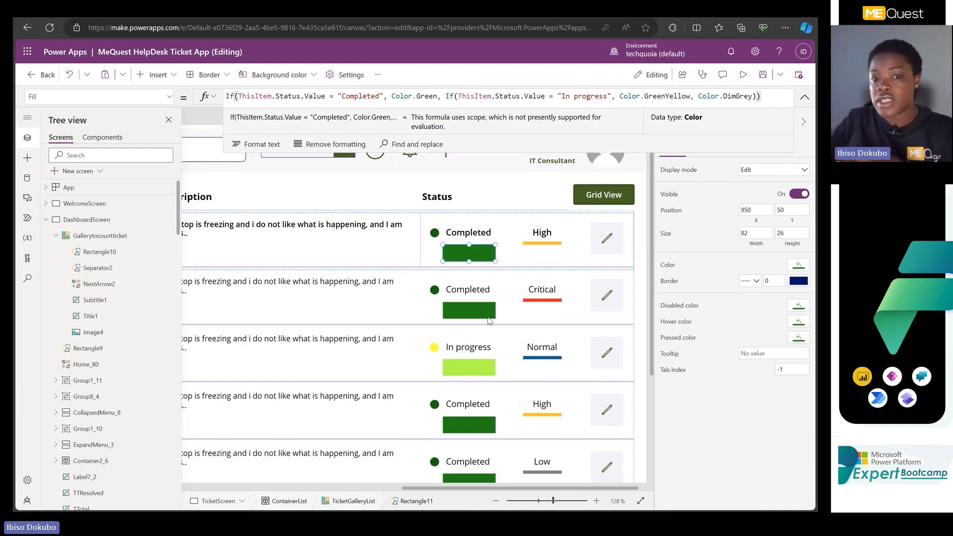
scroll(481, 318, "down", 3)
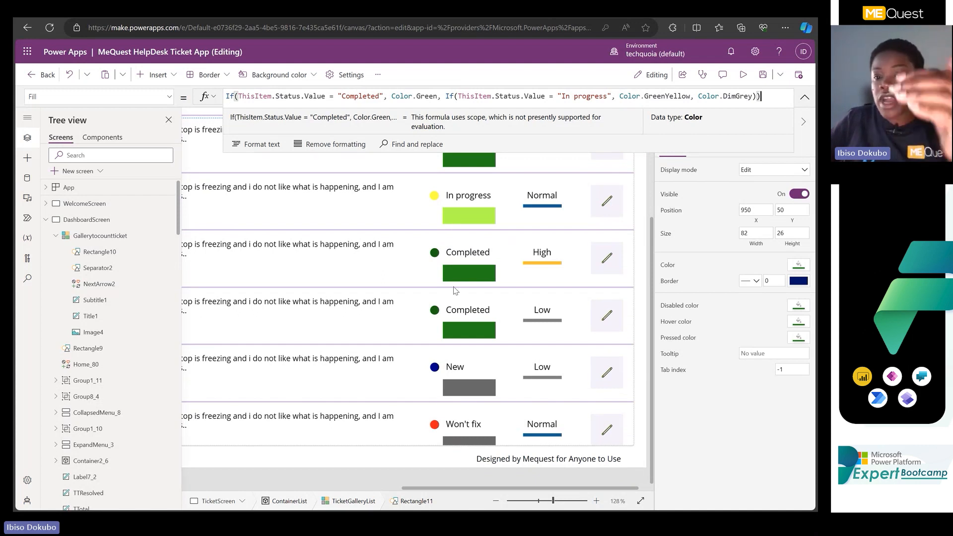
scroll(451, 408, "up", 3)
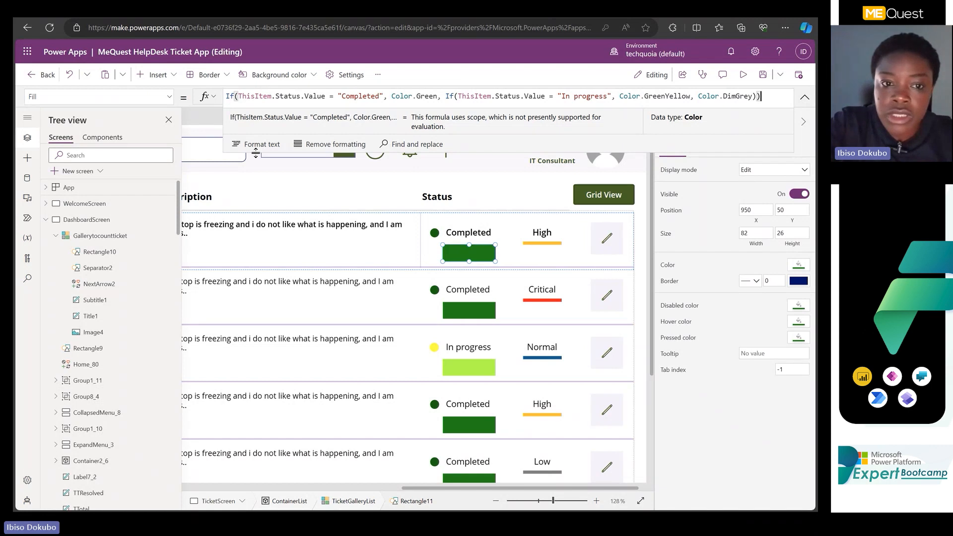
scroll(255, 153, "down", 1)
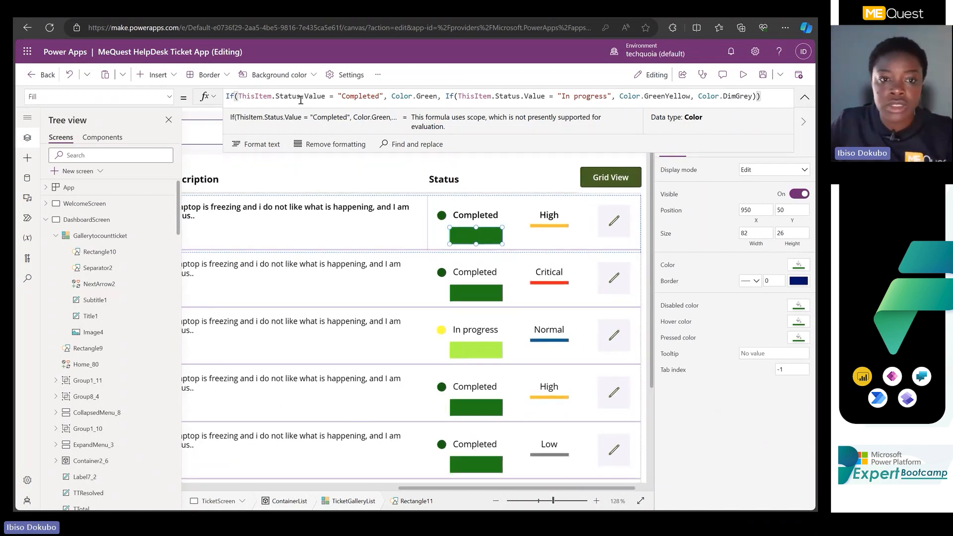
Format the Fill formula onto multiple indented lines and enlarge the formula bar to show the whole formula.
left_click(309, 57)
key("ctrl+plus")
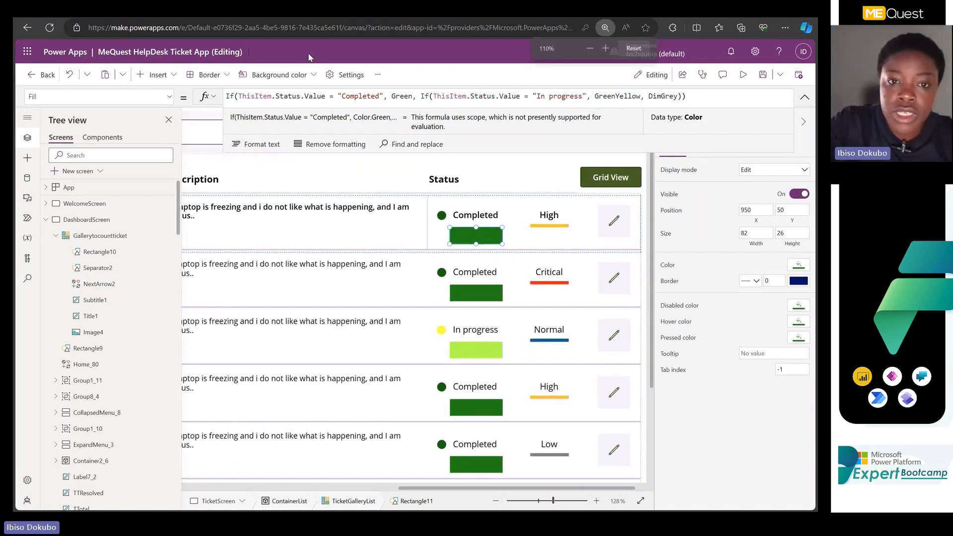
key("ctrl+plus")
key("ctrl+plus")
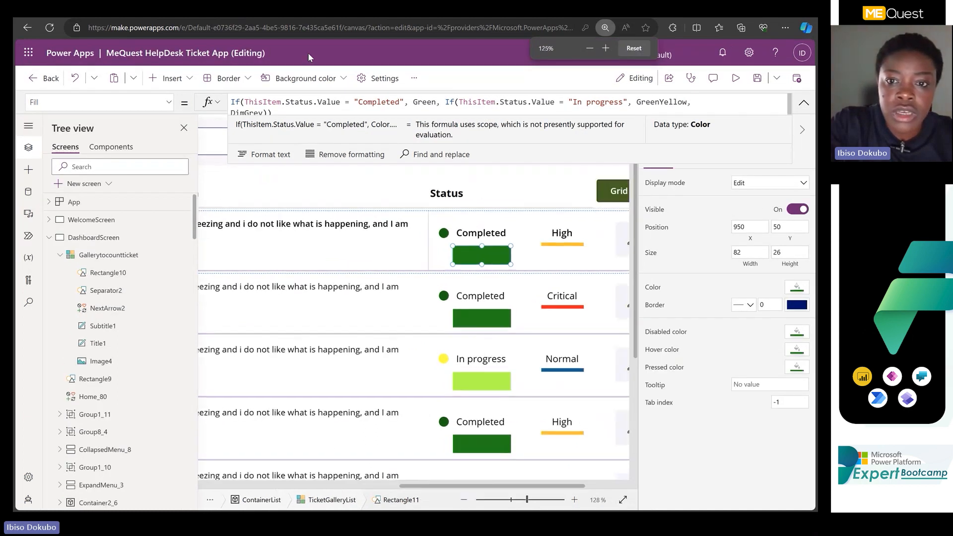
key("ctrl+minus")
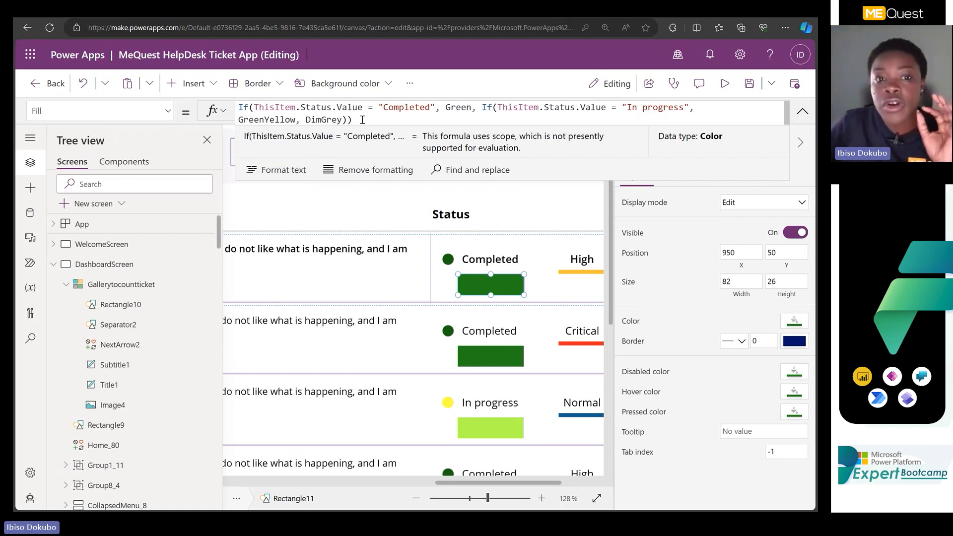
left_click(271, 175)
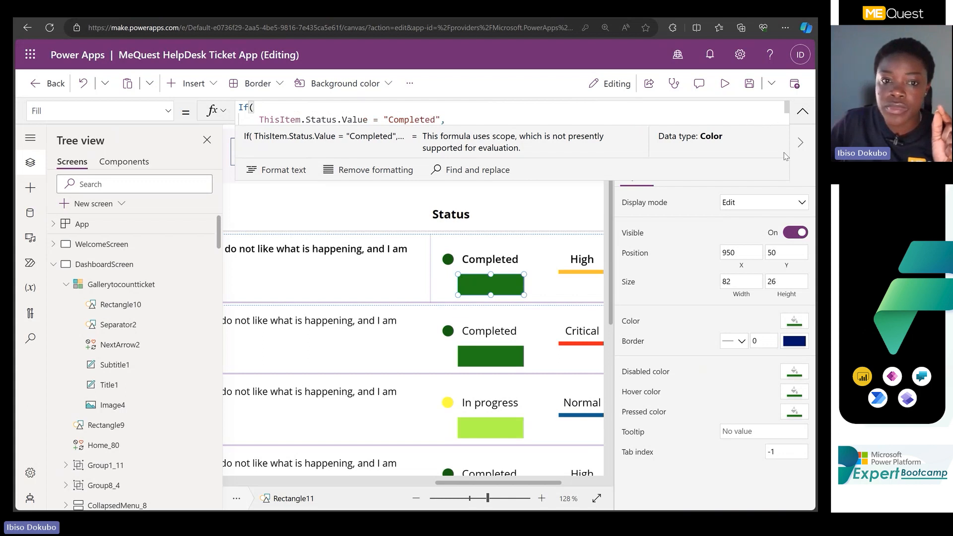
left_click(735, 117)
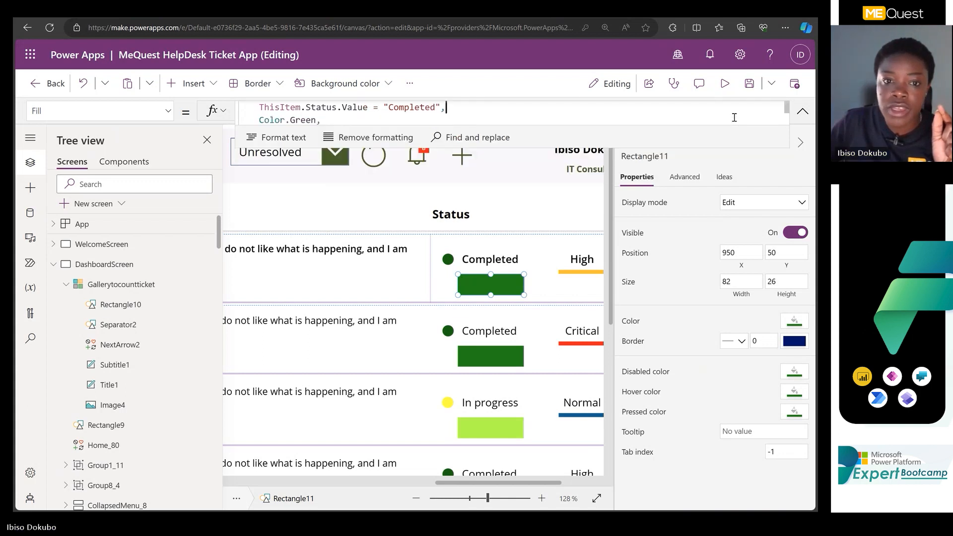
left_click(799, 116)
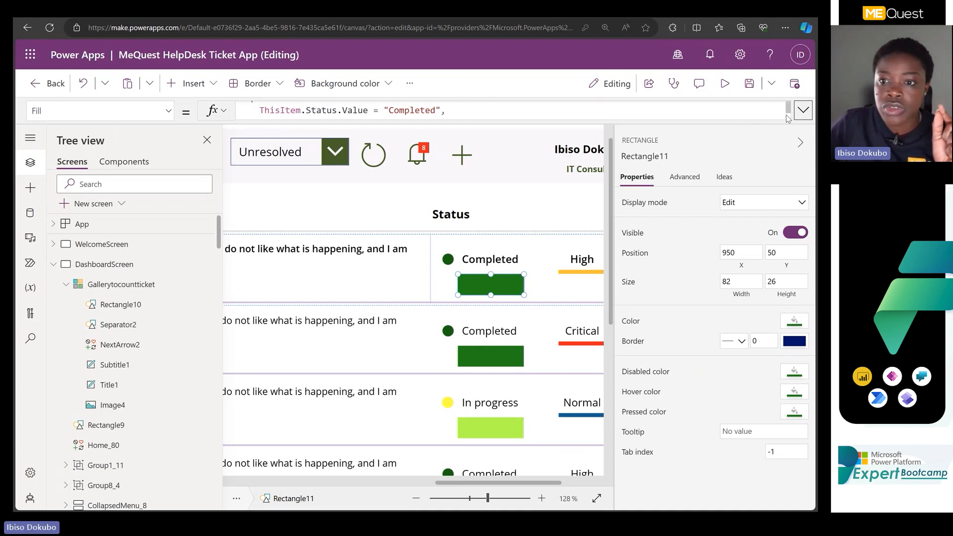
left_click_drag(778, 121, 704, 234)
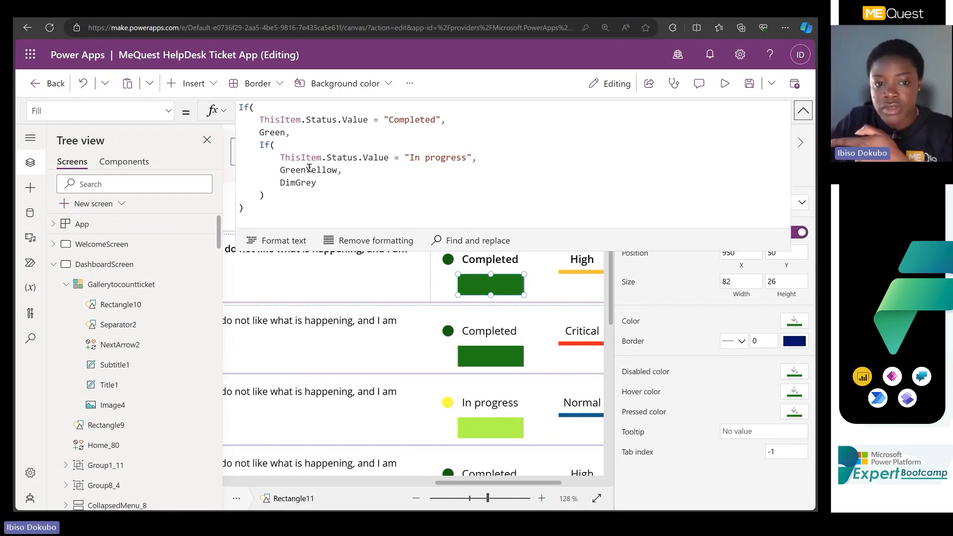
Change the nested If's true value for in-progress tickets to Color.Yellow.
mouse_move(308, 170)
left_mouse_down()
mouse_move(292, 167)
mouse_move(311, 170)
left_mouse_up()
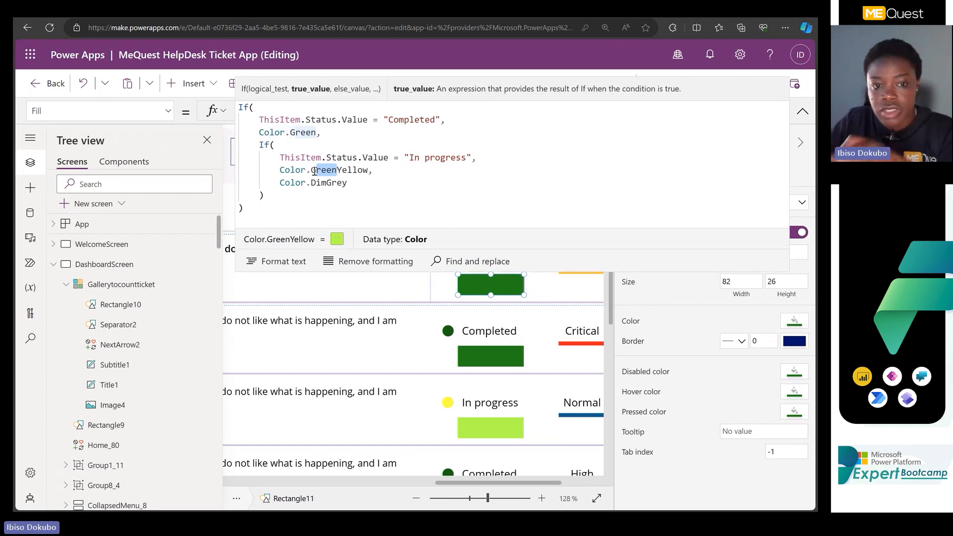
key("BackSpace")
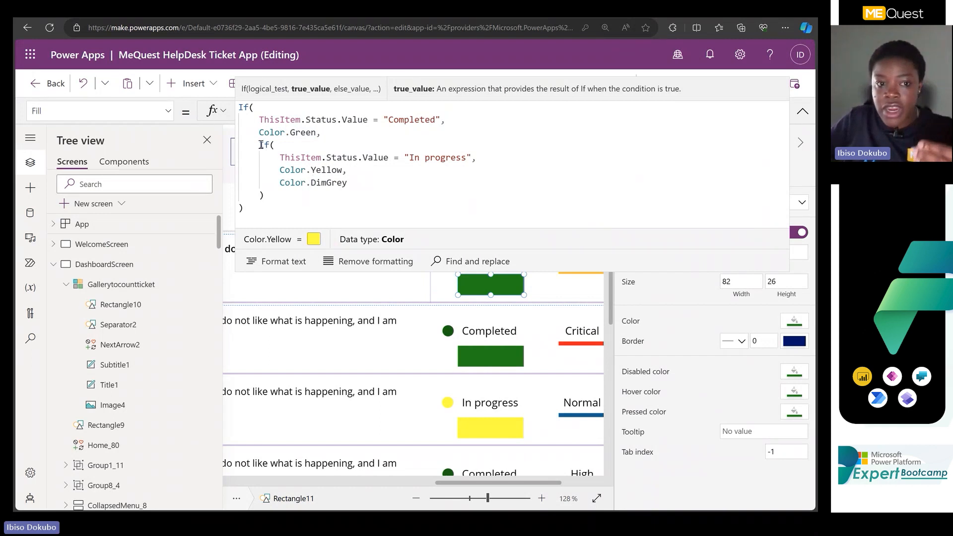
left_click_drag(258, 145, 275, 195)
key("ctrl+c")
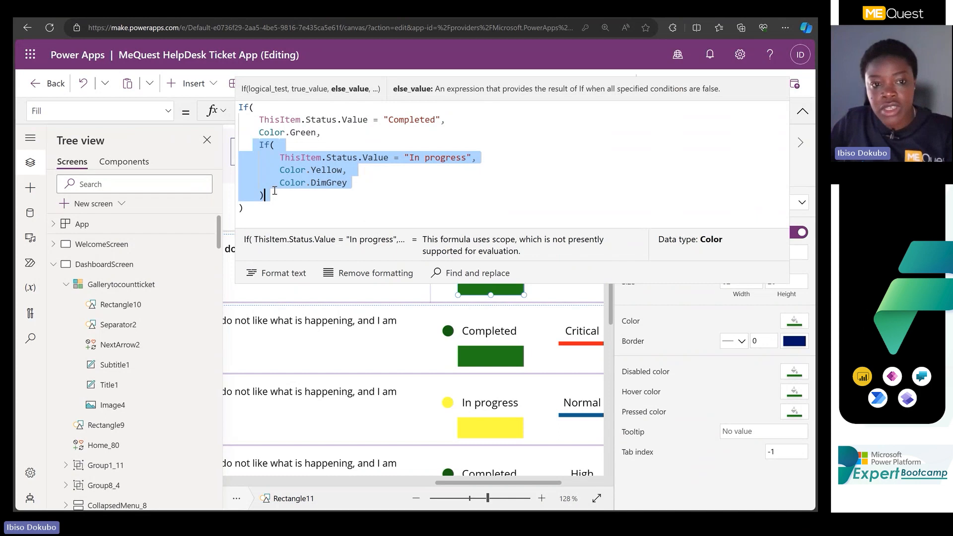
left_click(301, 183)
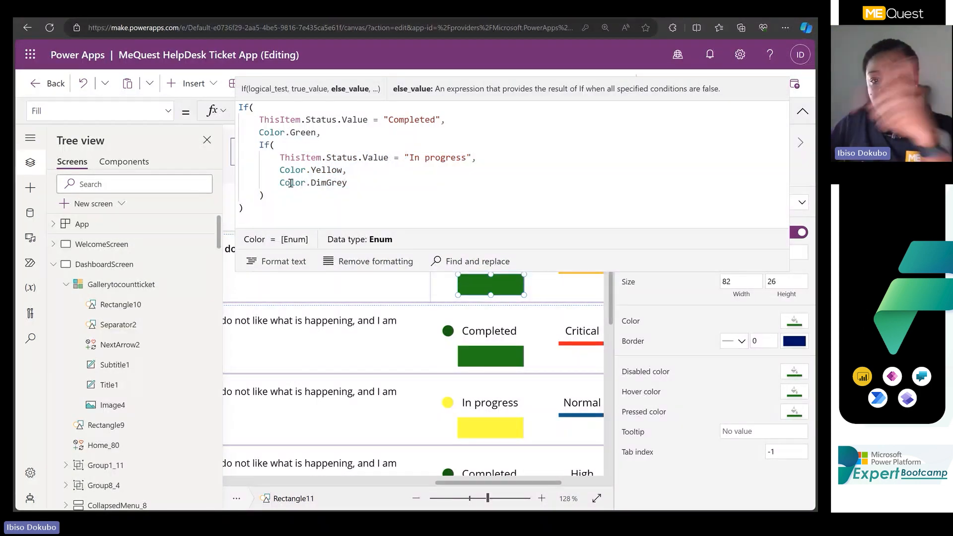
Replace the nested If's Color.DimGrey else value with a copy of the in-progress If block and indent its closing parenthesis.
left_click_drag(281, 182, 369, 179)
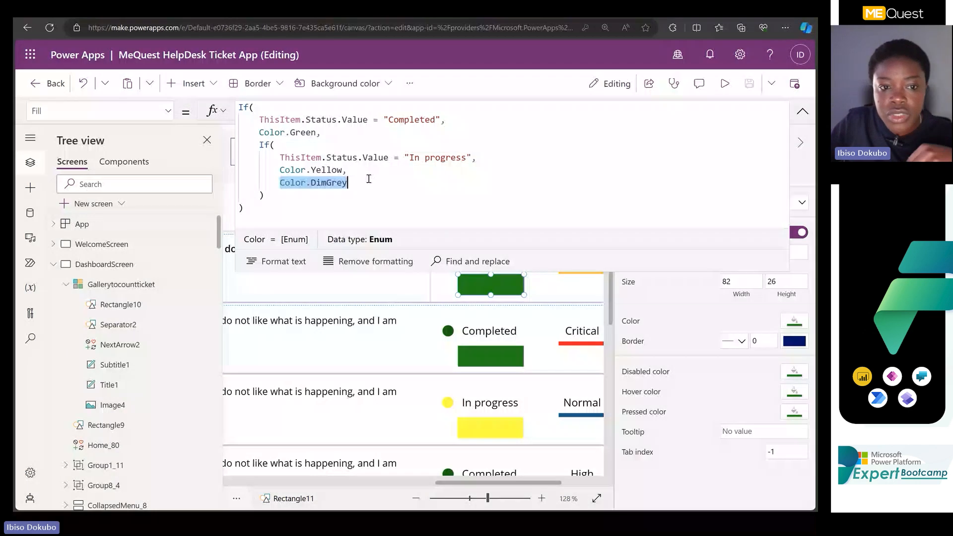
key("ctrl+v")
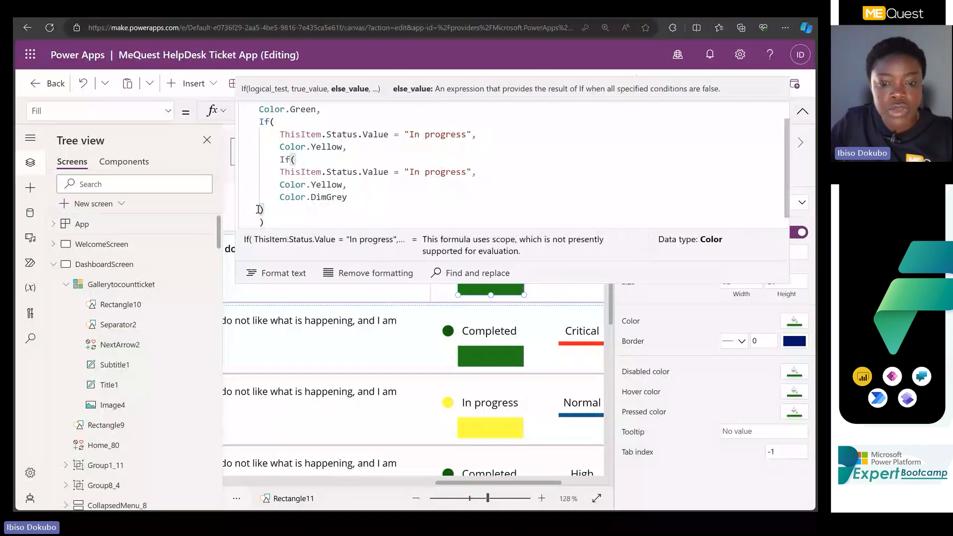
left_click(258, 209)
key("Tab")
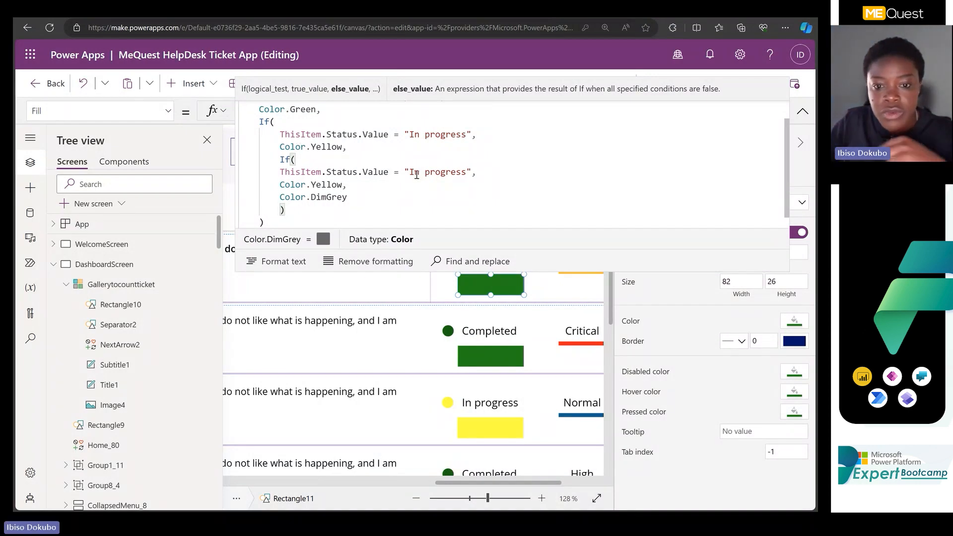
Set the innermost If to compare the status value with "New" and return Color.Blue.
left_click_drag(409, 172, 466, 173)
scroll(507, 363, "down", 5)
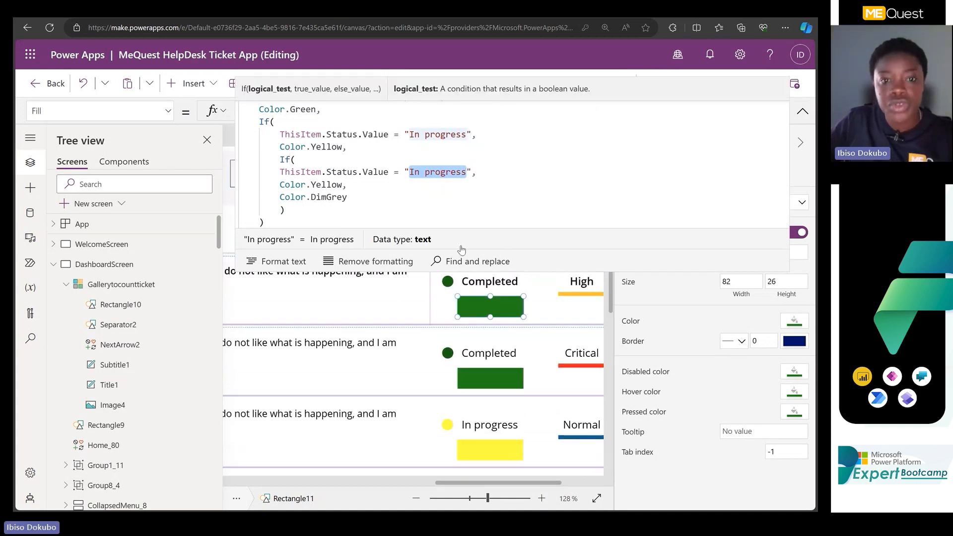
type("New")
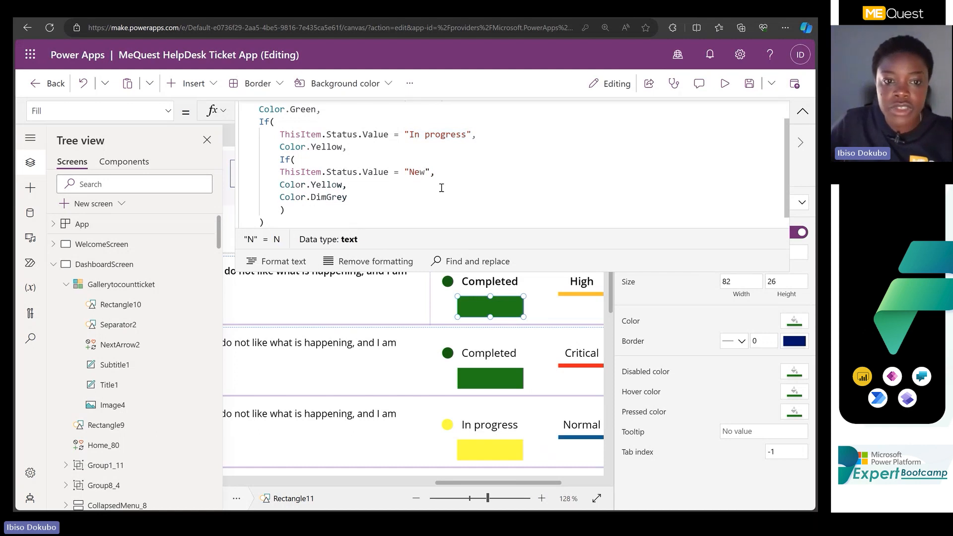
left_click_drag(311, 185, 342, 187)
type("Blue")
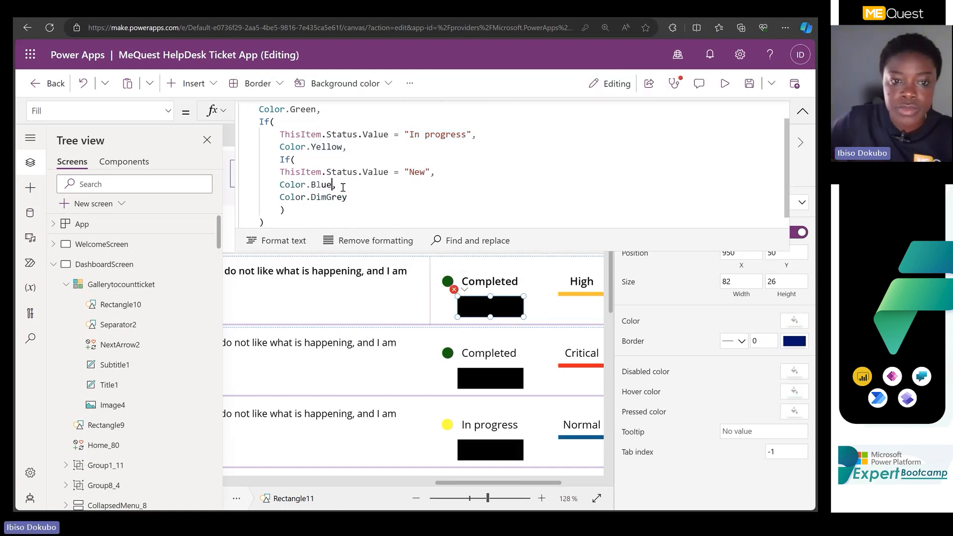
left_click(366, 198)
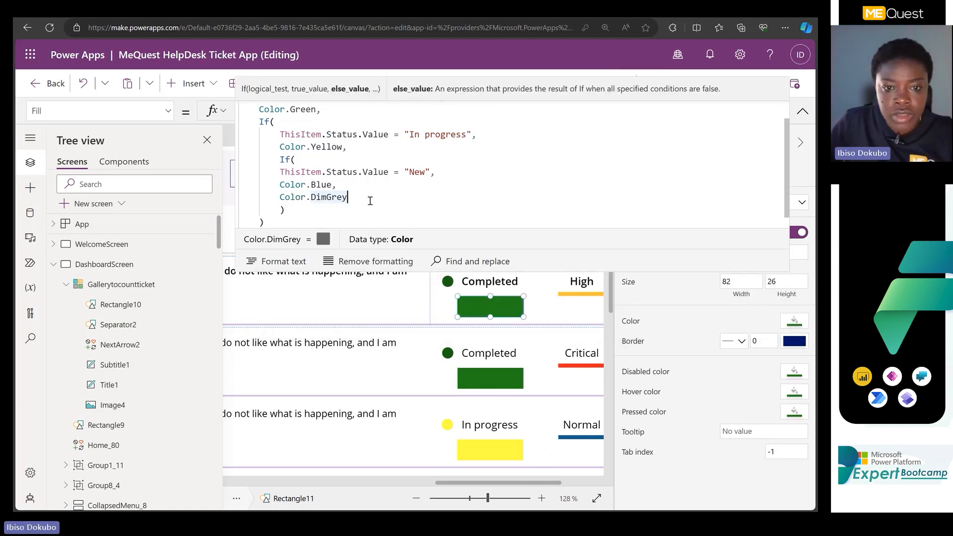
Review the rectangle color for each ticket status in the gallery against the nested If formula.
scroll(494, 419, "down", 2)
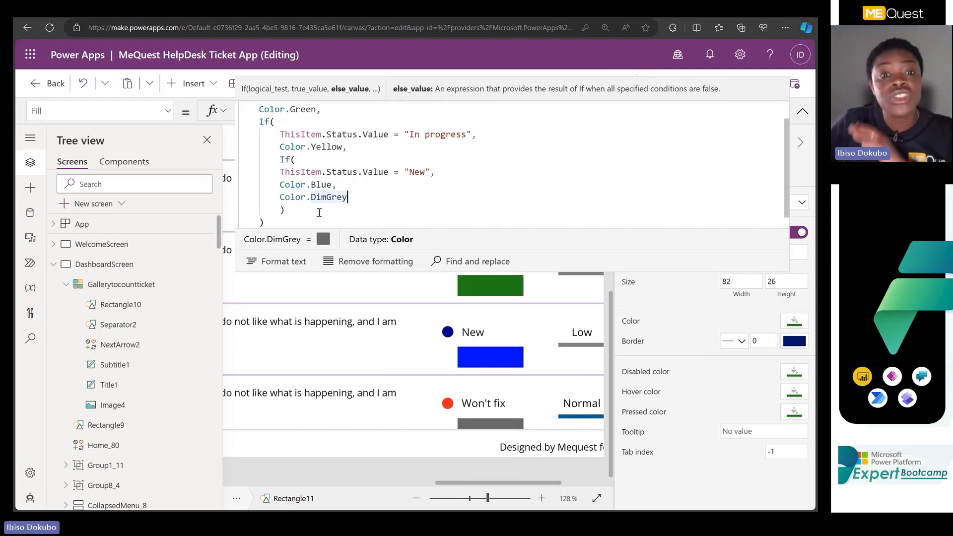
scroll(331, 211, "up", 1)
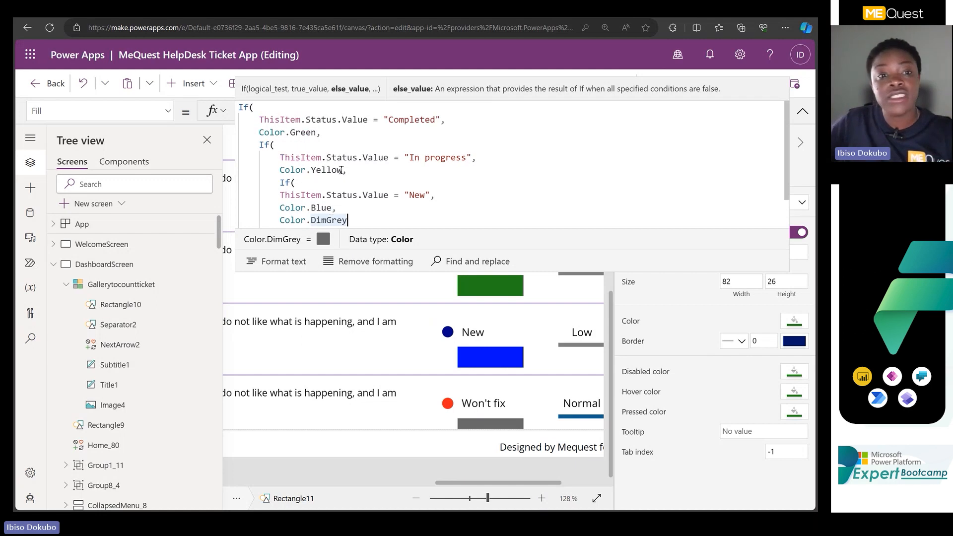
left_click(802, 120)
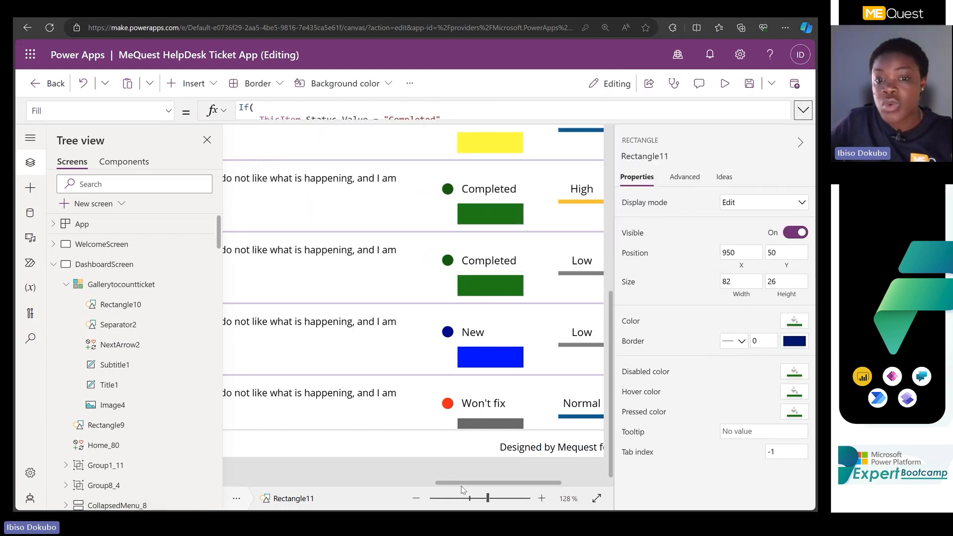
left_click_drag(550, 485, 587, 488)
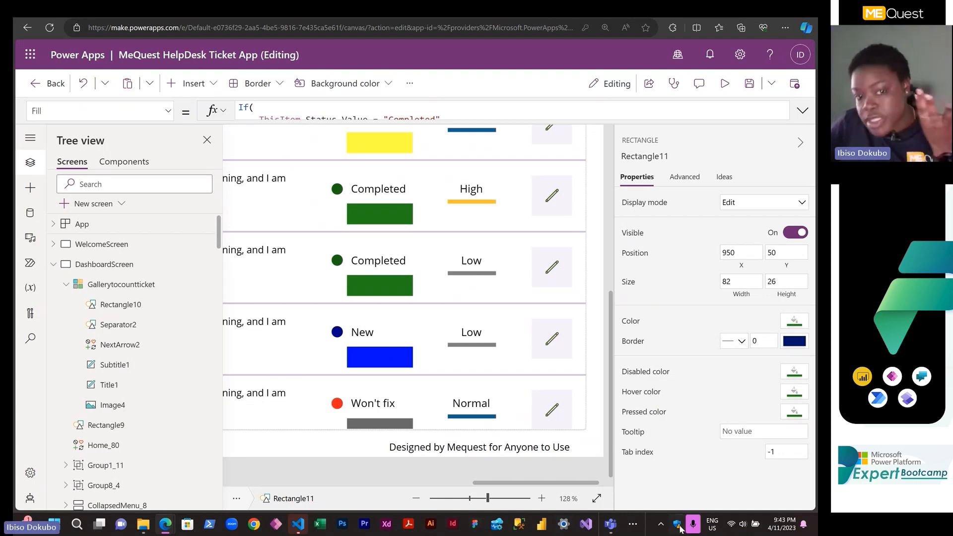
left_click(337, 192)
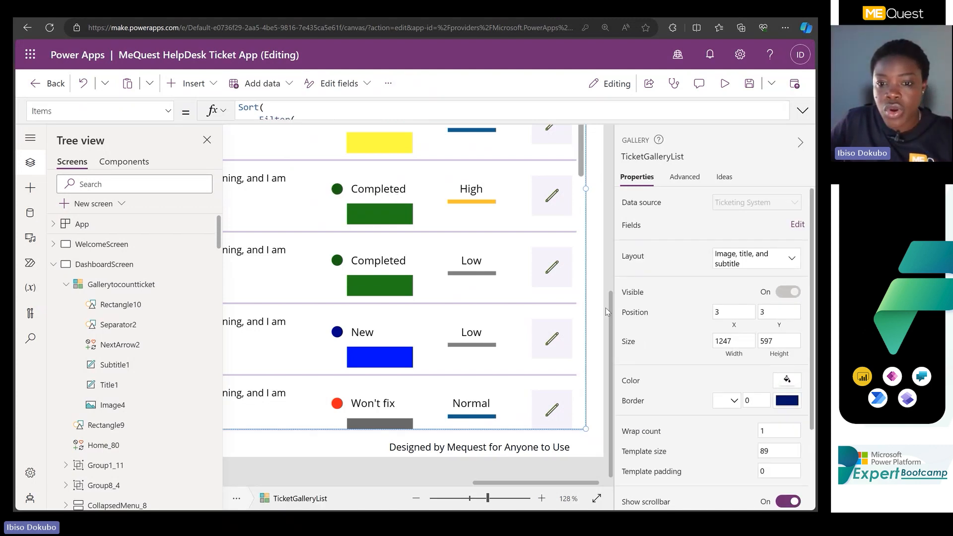
left_click_drag(612, 316, 619, 144)
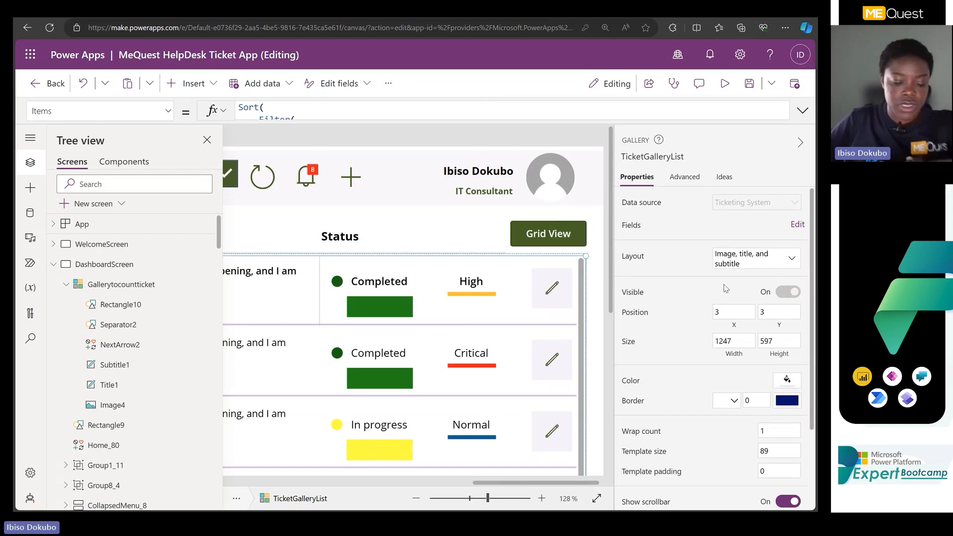
left_click(803, 110)
left_click(803, 110)
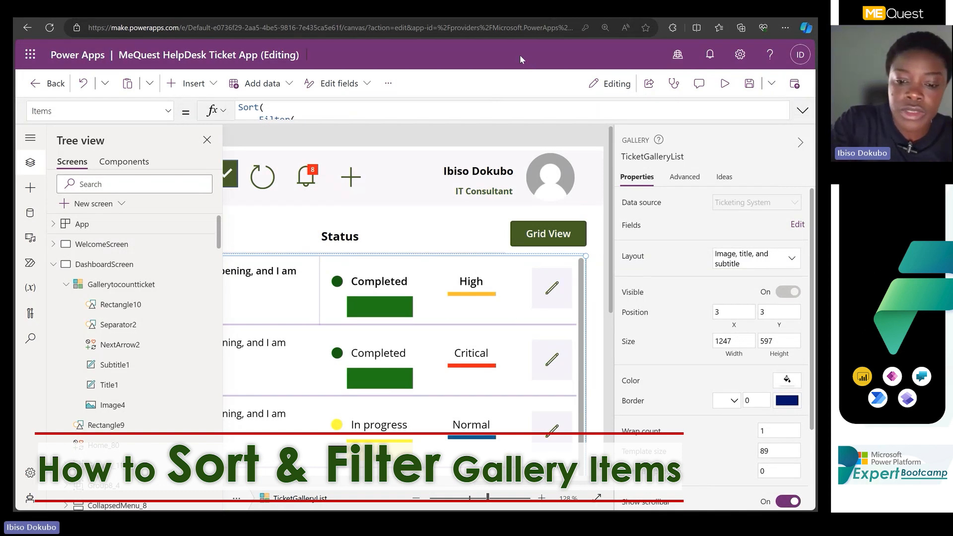
Fit the whole ticket screen in view with the properties pane hidden, and delete the color rectangle under the gallery's status text.
key("ctrl+minus")
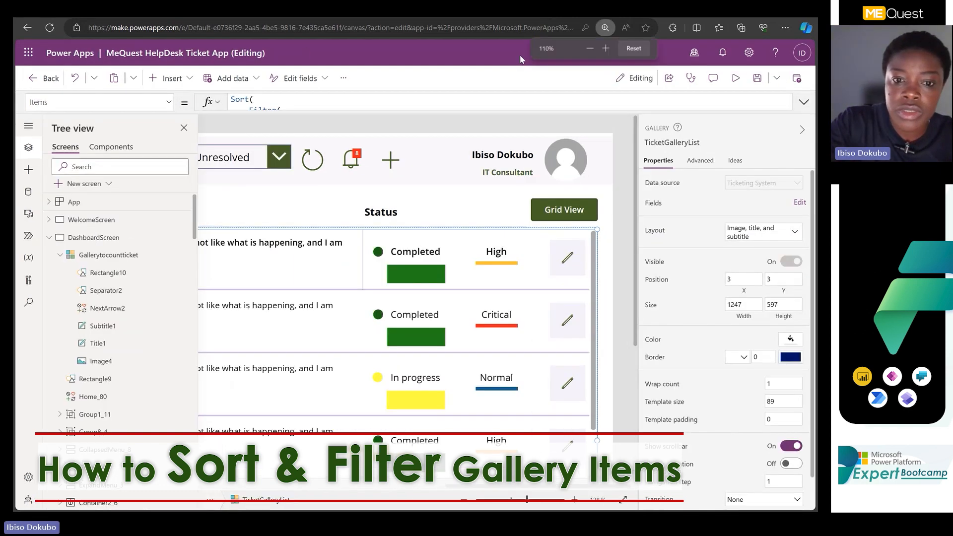
key("ctrl+minus")
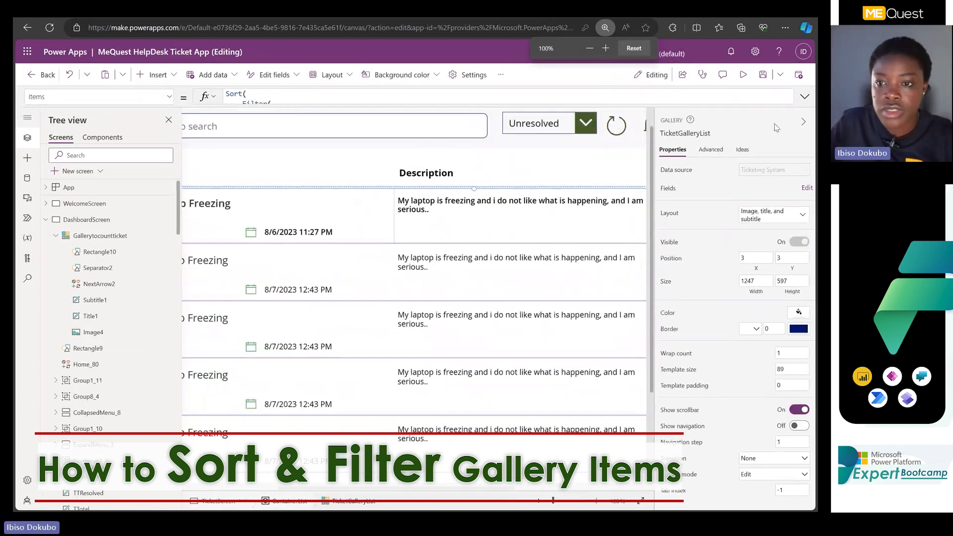
left_click(804, 122)
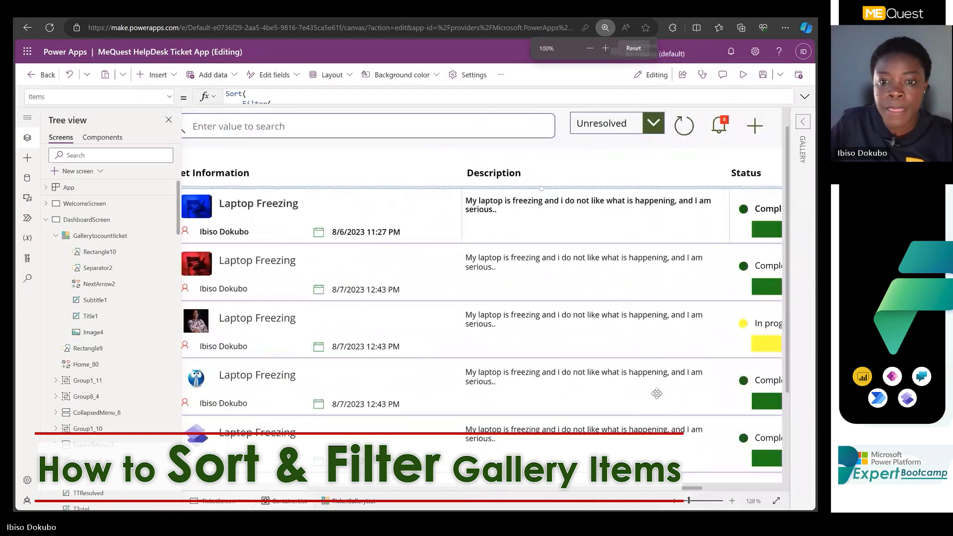
left_click(680, 501)
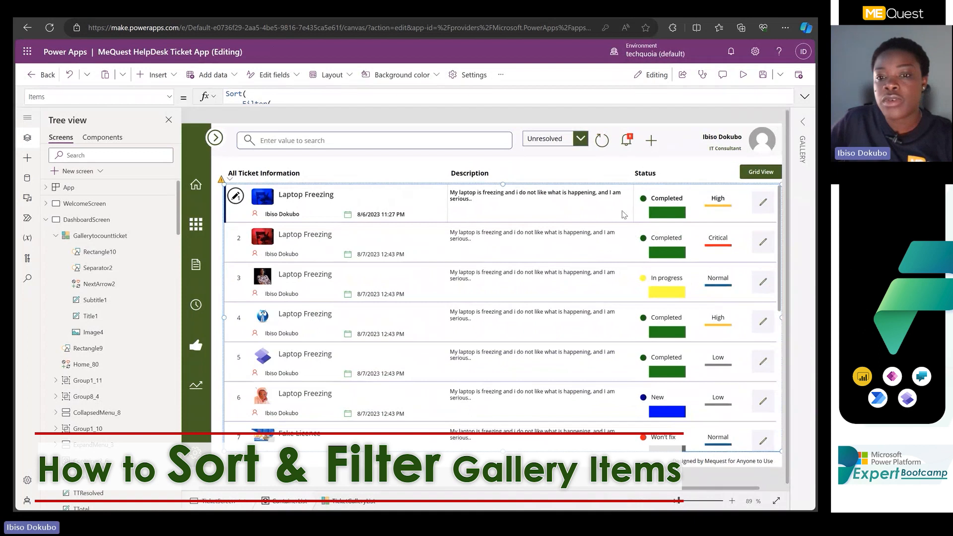
left_click(660, 214)
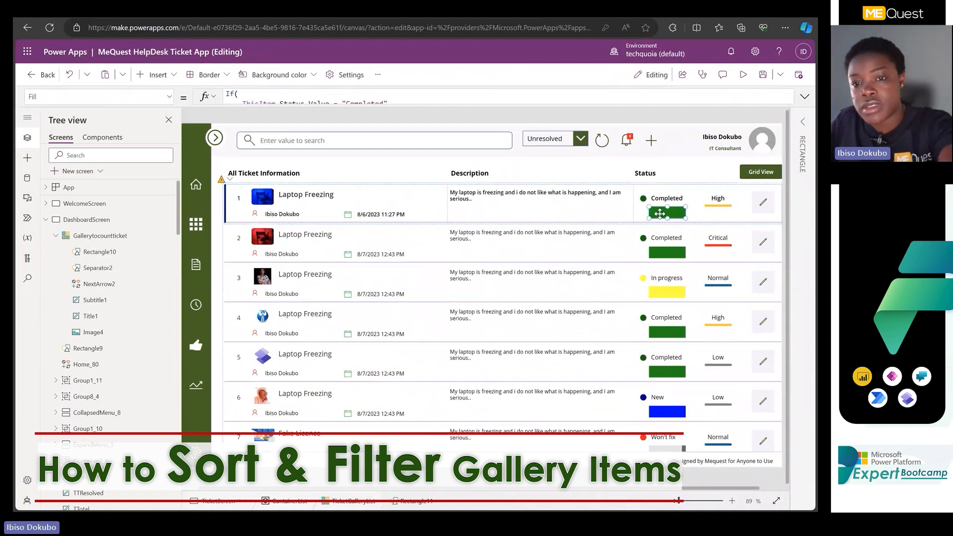
key("Delete")
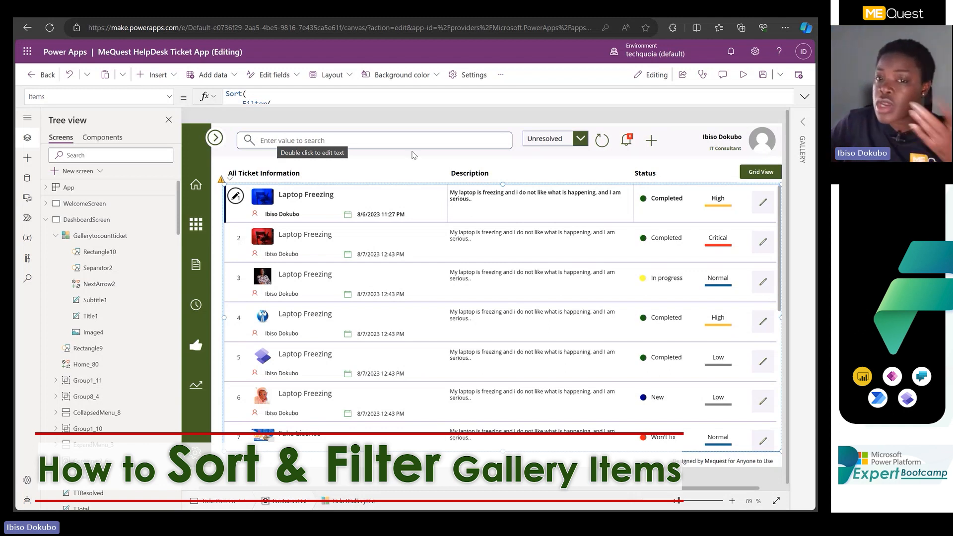
Select the ticket gallery and enlarge the formula bar to show its whole Items formula.
left_click(260, 143)
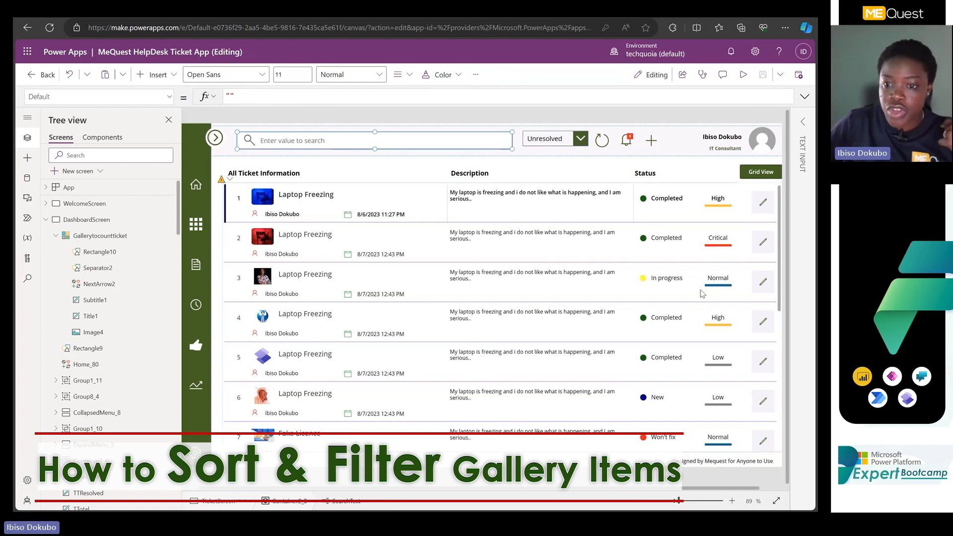
left_click(779, 257)
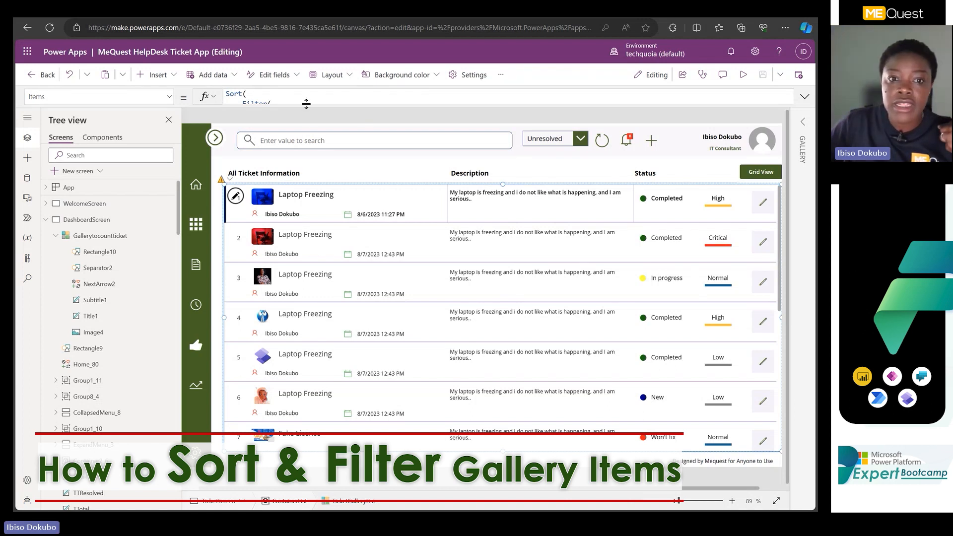
left_click_drag(305, 122, 307, 267)
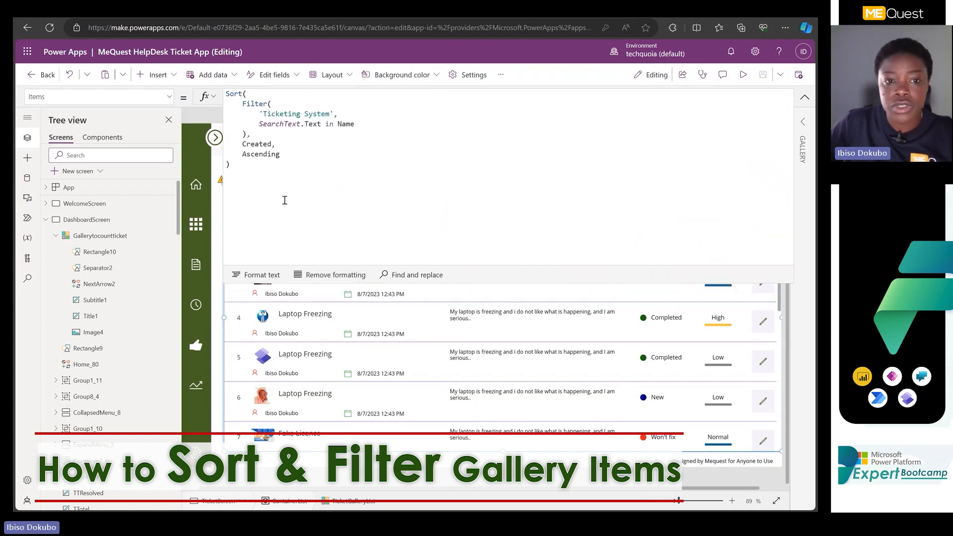
left_click(474, 219)
left_click_drag(460, 286, 458, 182)
left_click(790, 207)
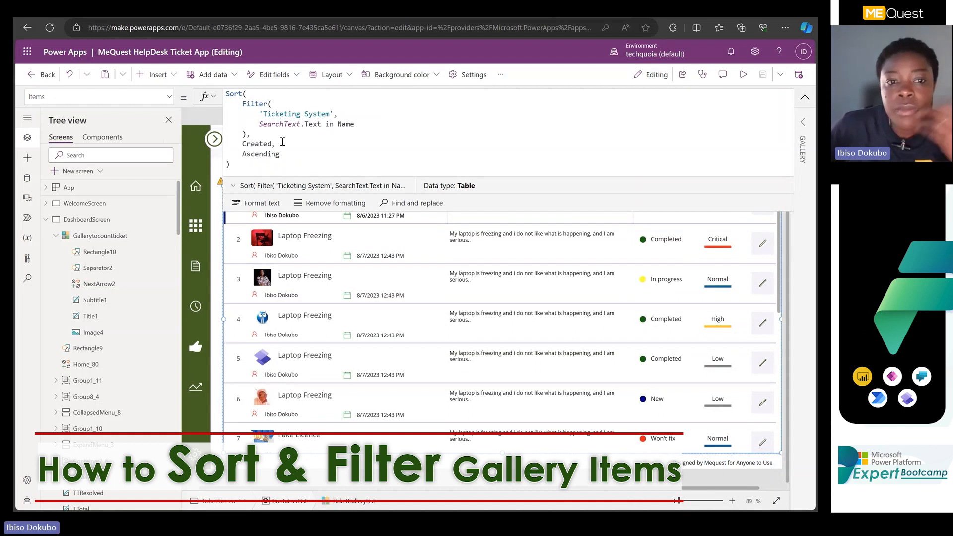
Replace the ticket gallery's Items formula with the plain 'Ticketing System' data source and collapse the formula bar.
left_click_drag(273, 167, 216, 75)
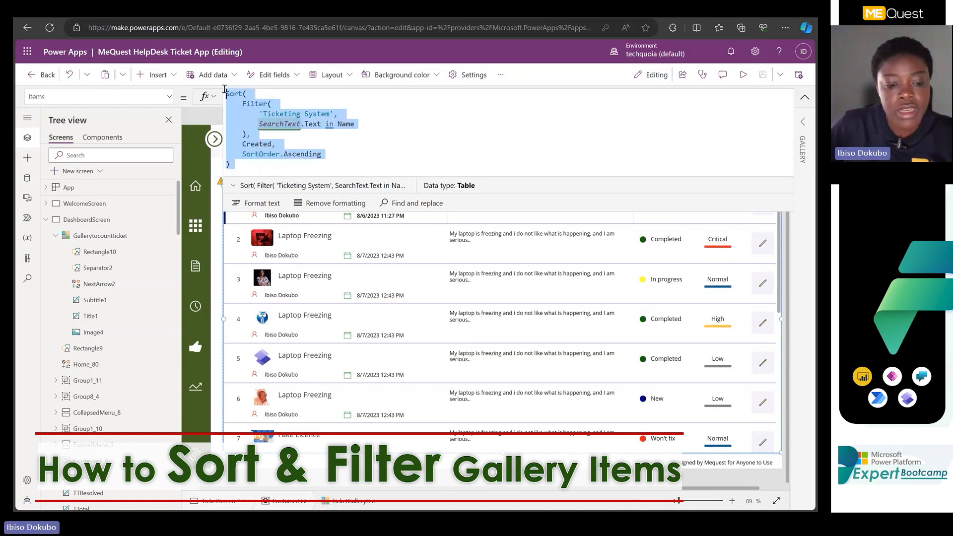
key("BackSpace")
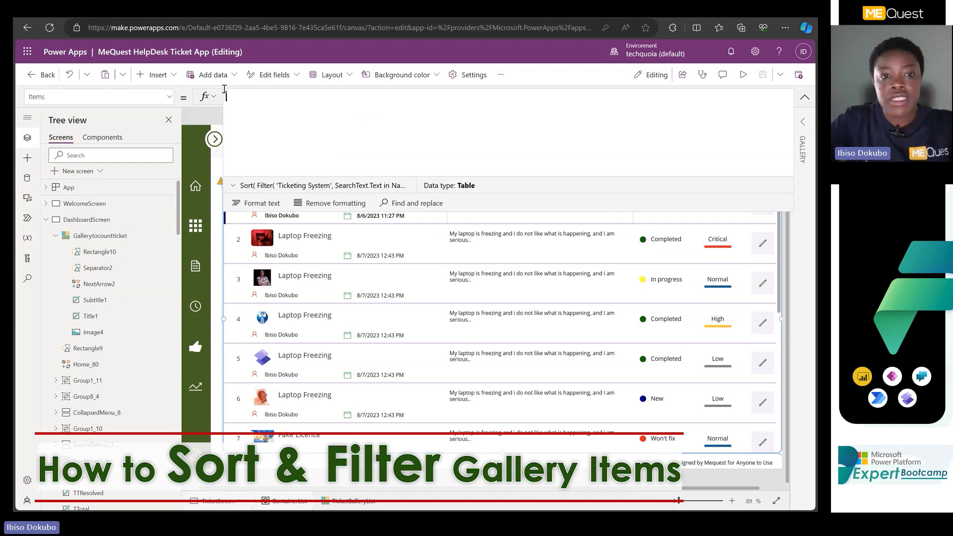
type("tick")
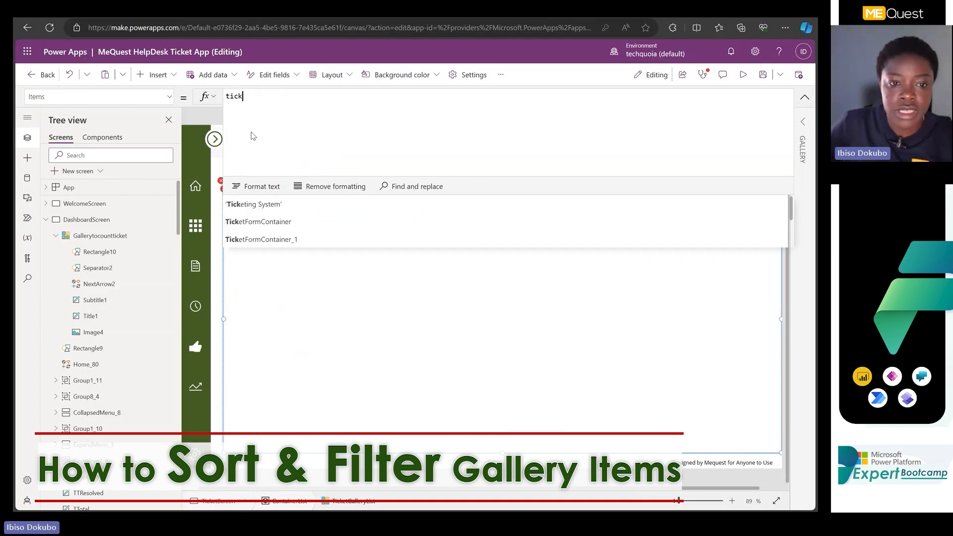
left_click(283, 208)
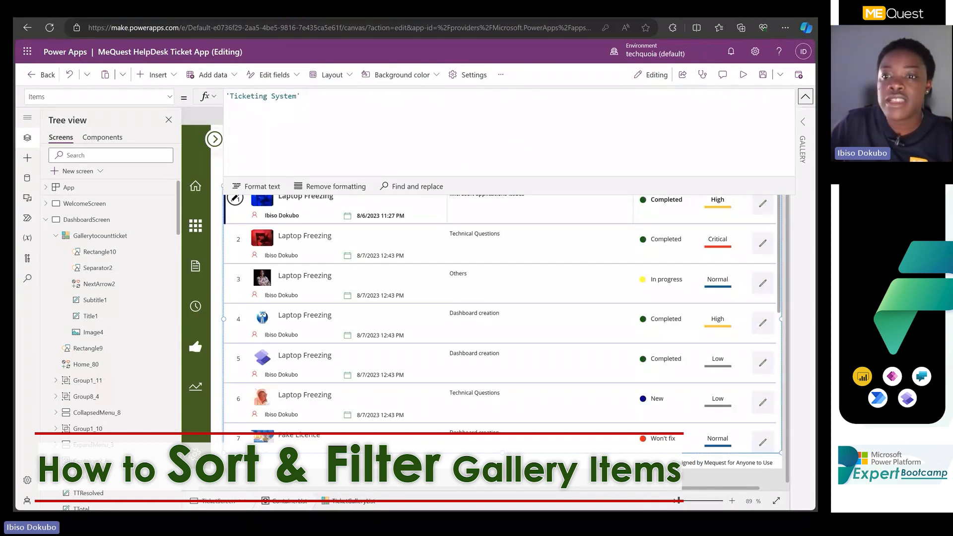
left_click(805, 96)
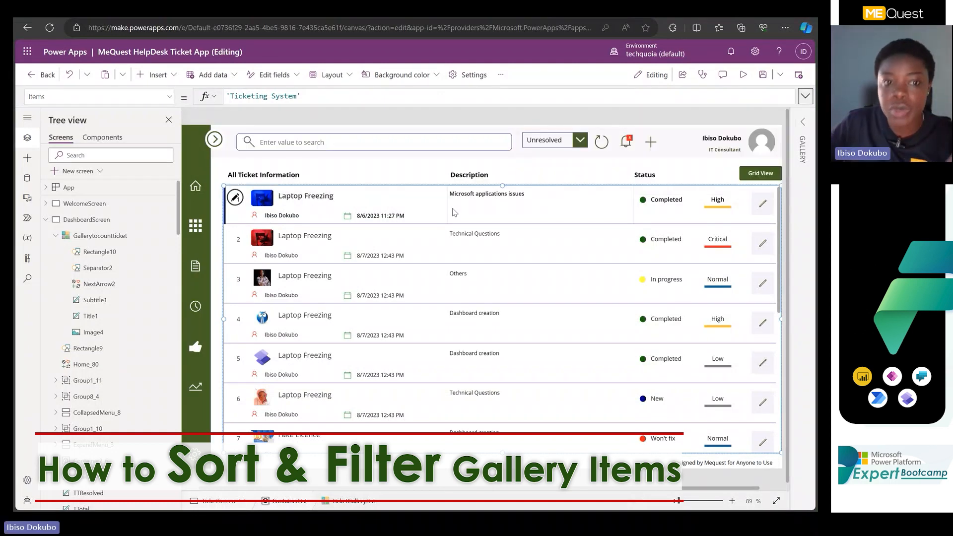
Restore the gallery's Items formula that filters 'Ticketing System' by SearchText.Text in Name and sorts by Created with SortOrder.Ascending.
left_click(314, 97)
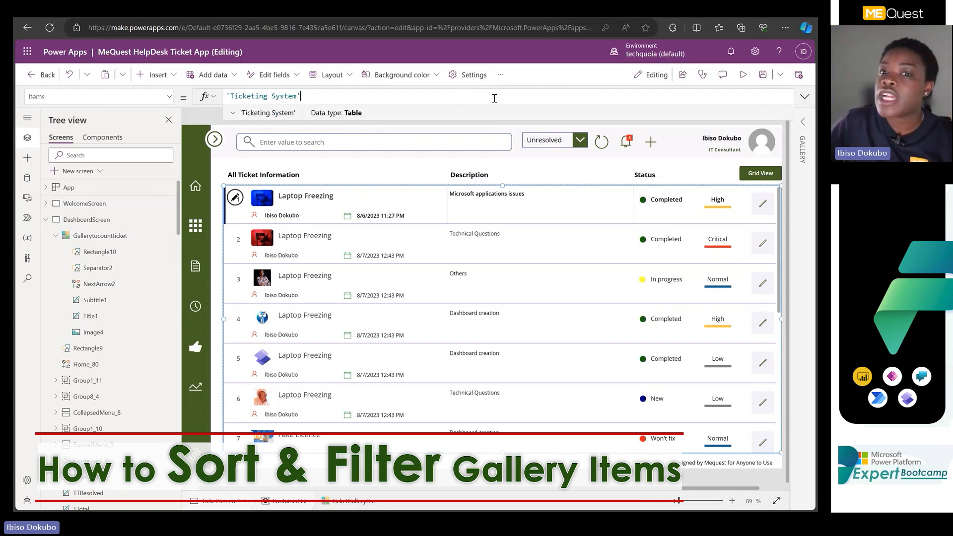
left_click(805, 97)
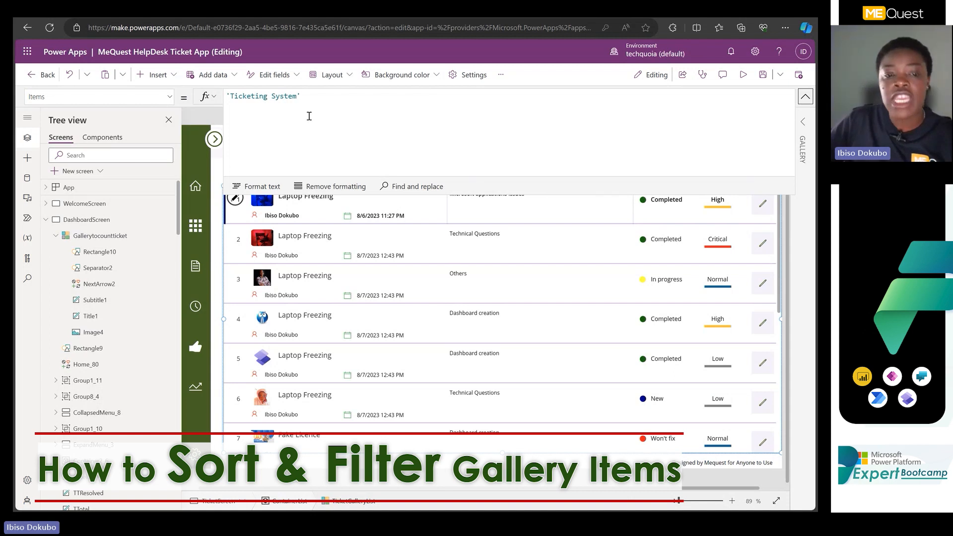
left_click(807, 97)
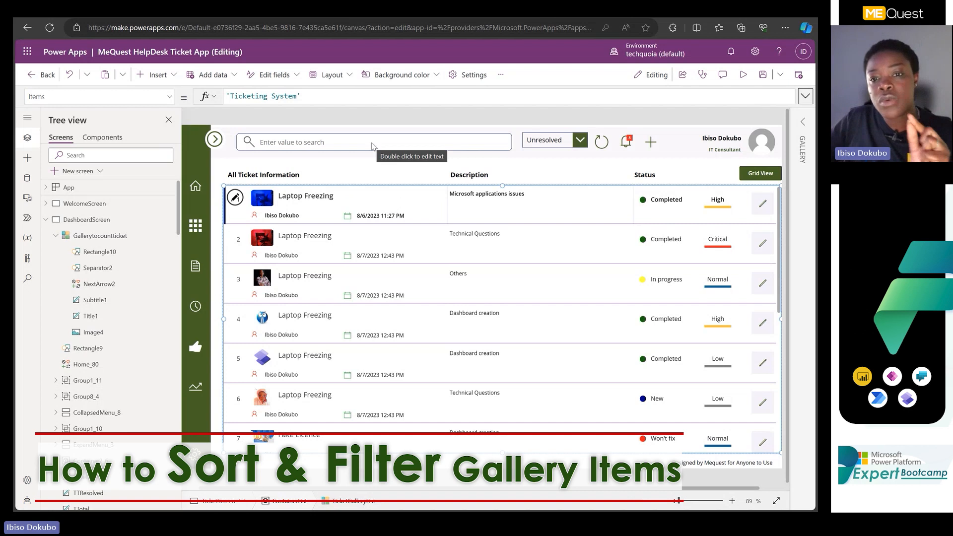
left_click(806, 96)
left_click(311, 103)
key("ctrl+a")
type("Sort(     Filter(         'Ticketing System',         SearchText.Text in Name     ),     Created,     SortOrder.Ascending )")
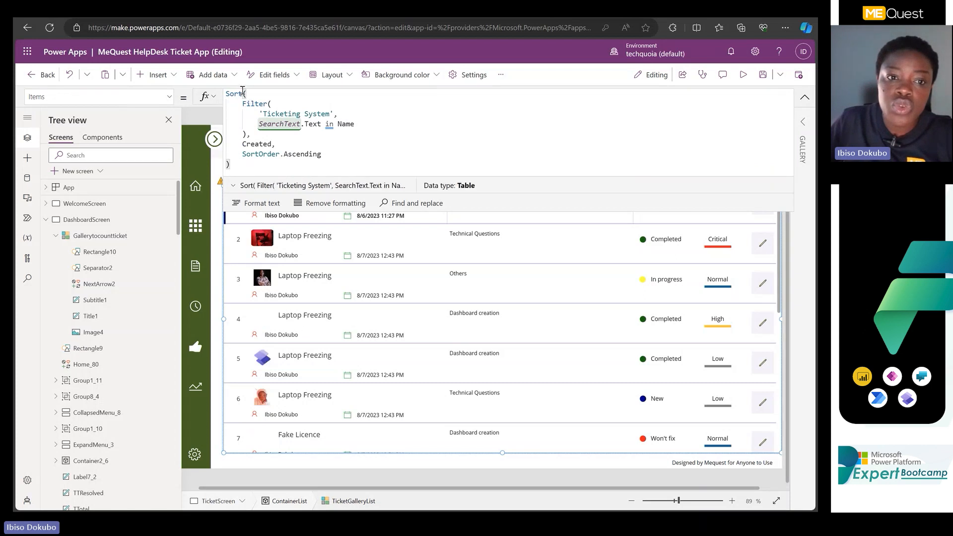
Clear the entire Sort and Filter formula from the ticket gallery's Items property.
left_click_drag(242, 93, 298, 167)
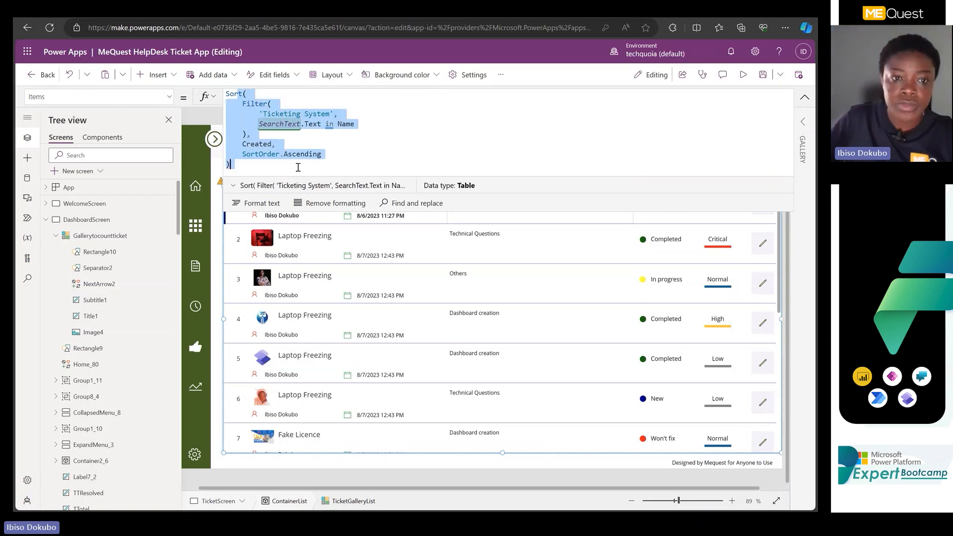
key("BackSpace")
key("BackSpace")
key("BackSpace")
key("BackSpace")
key("BackSpace")
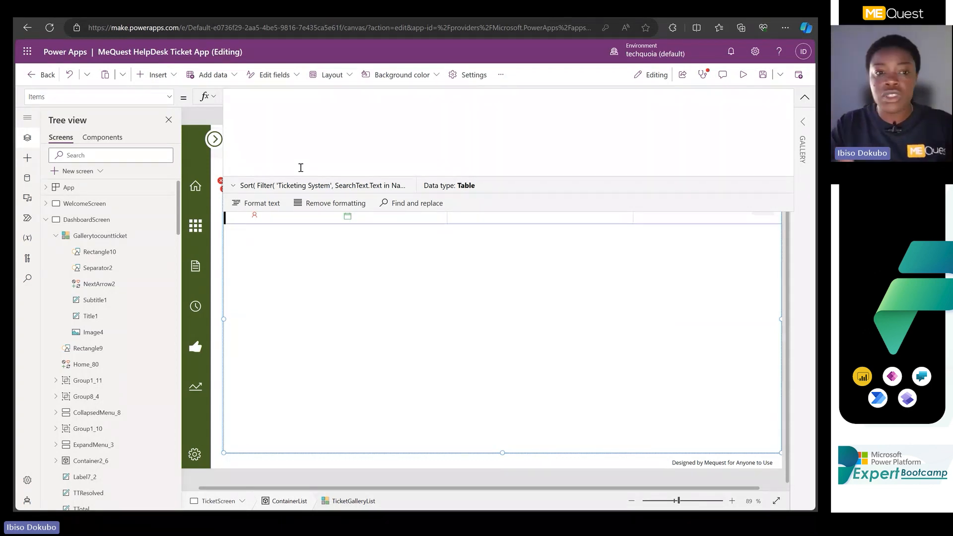
Start the ticket gallery's Items formula with the Sort function and 'Ticketing System' as its source.
type("sort")
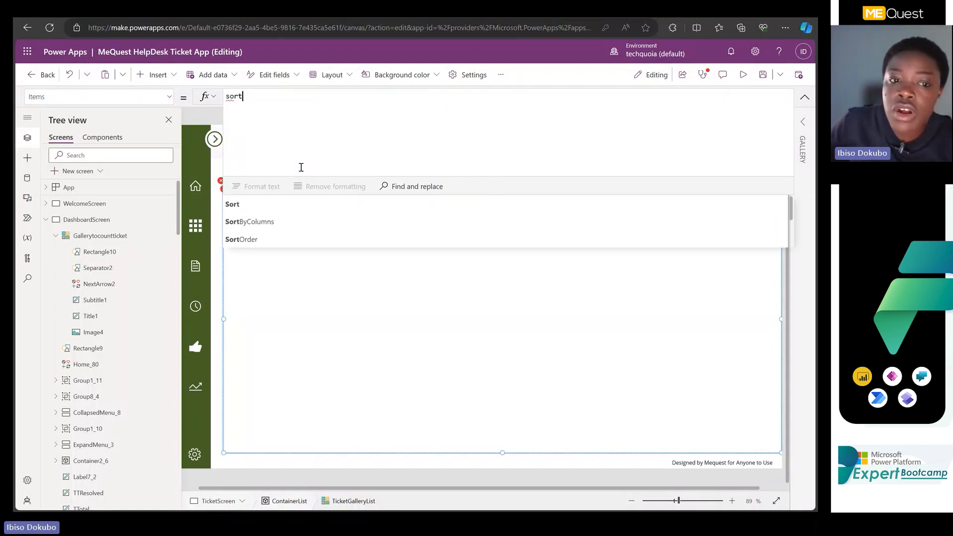
left_click(264, 202)
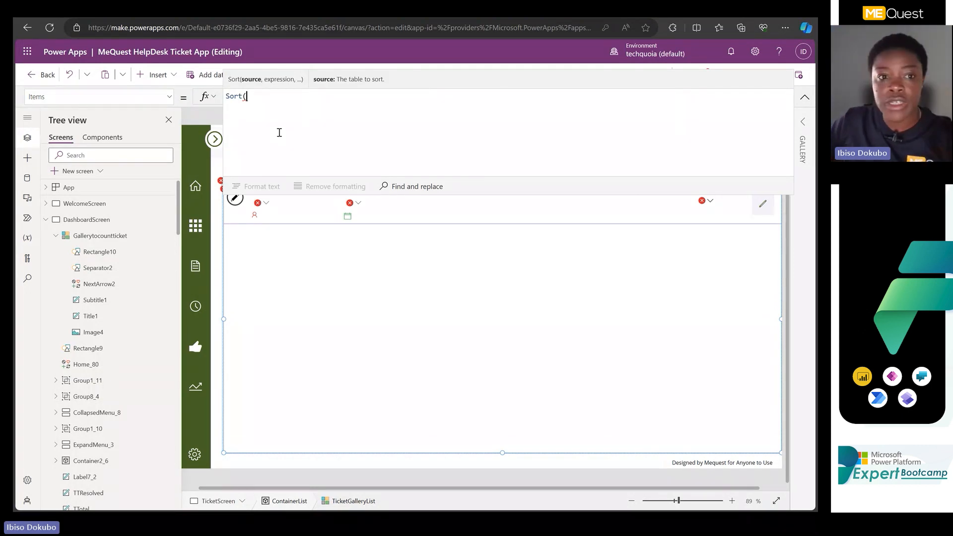
type("ti")
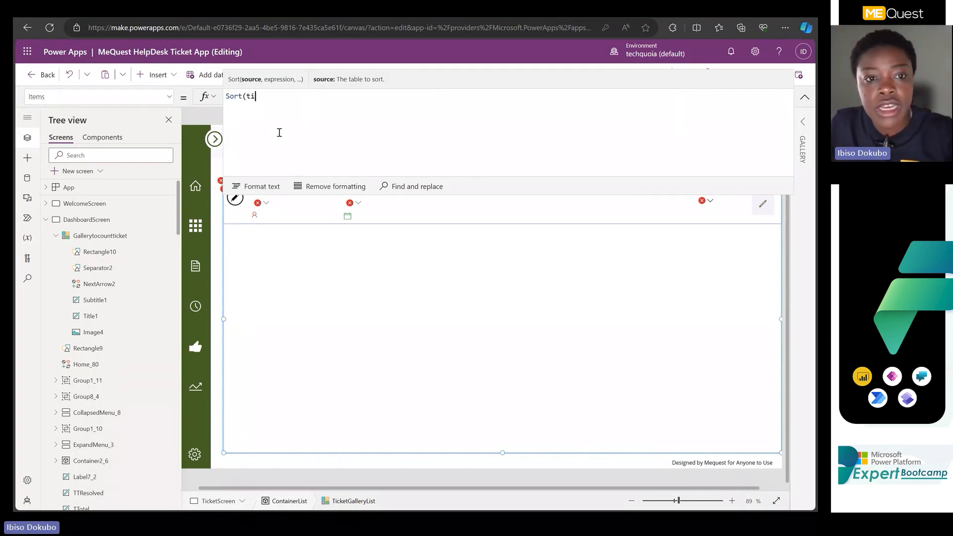
left_click(270, 208)
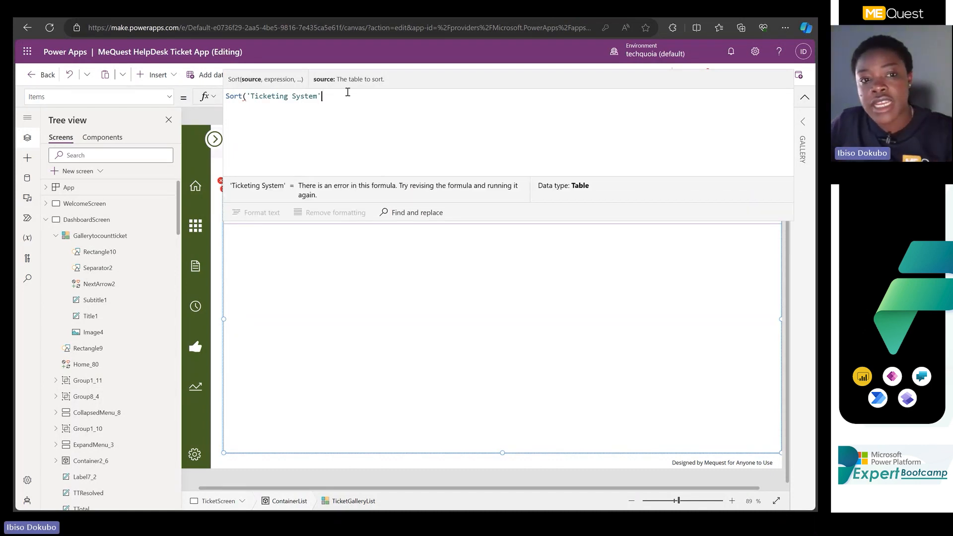
type(",")
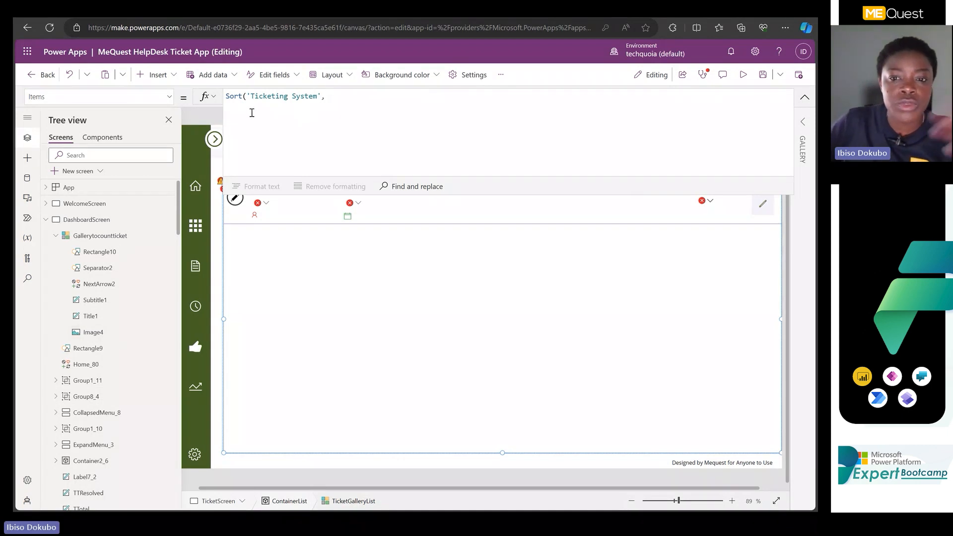
Add the Created column as the sort expression in the gallery's Items formula.
left_click(341, 99)
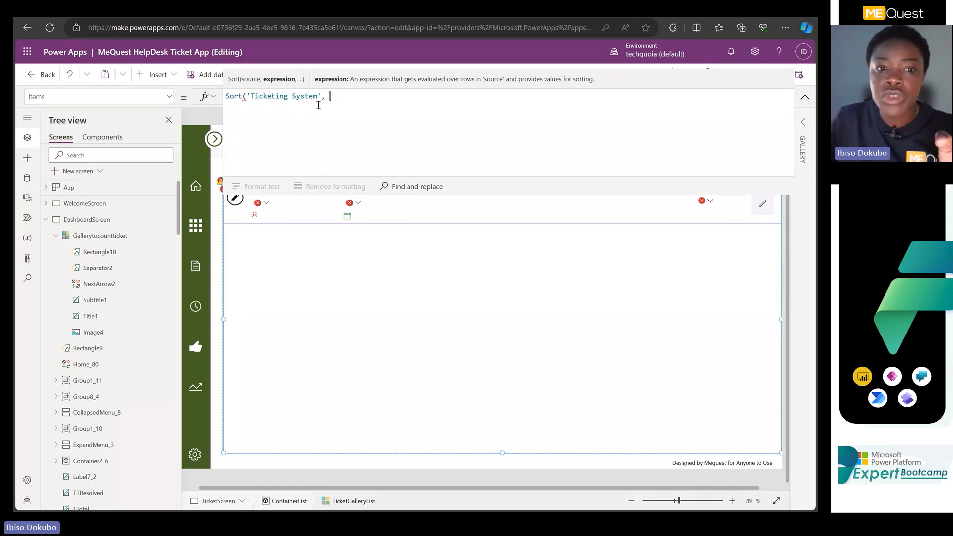
type("c")
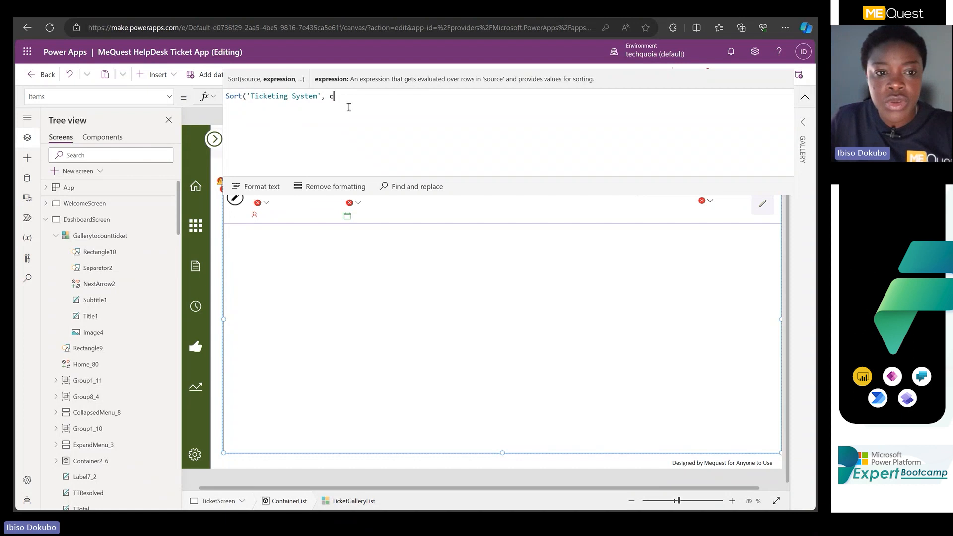
type("rea")
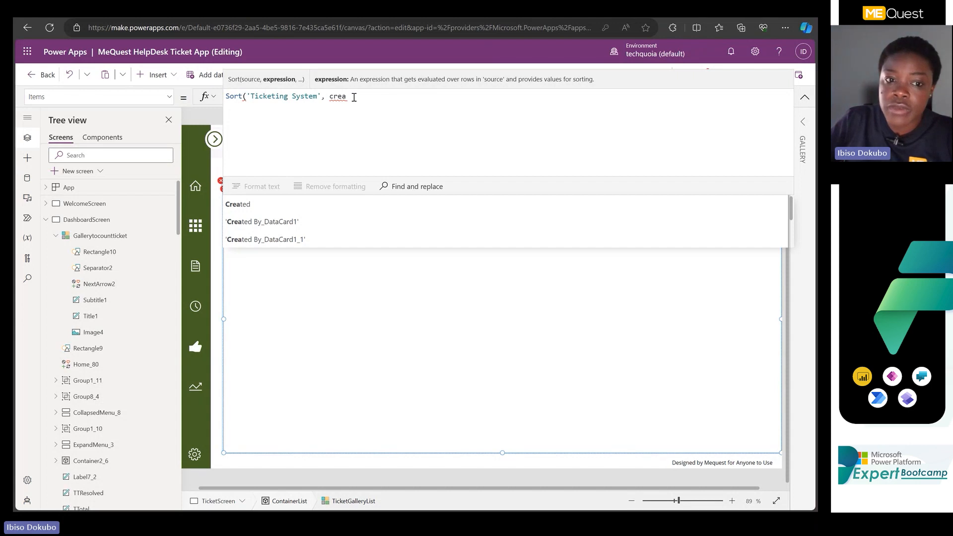
left_click(250, 204)
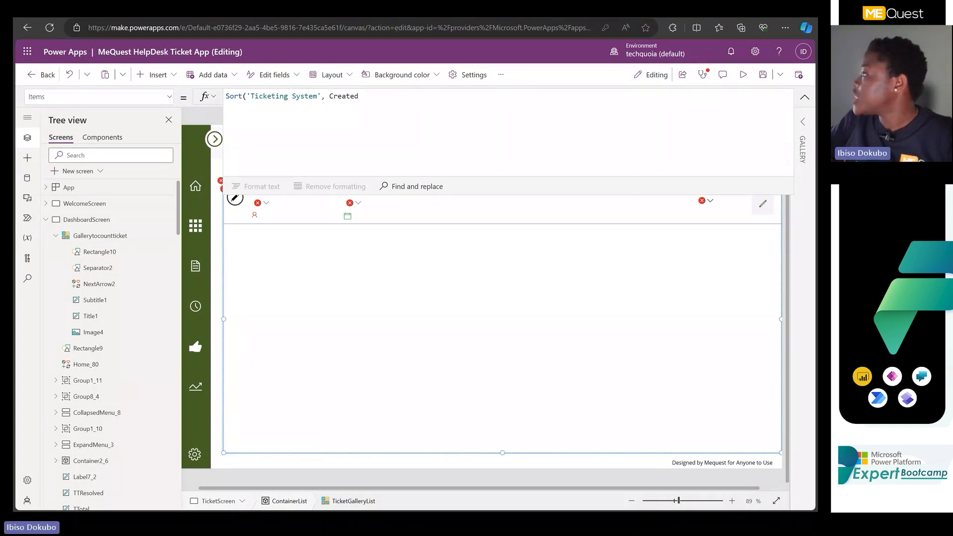
left_click(374, 103)
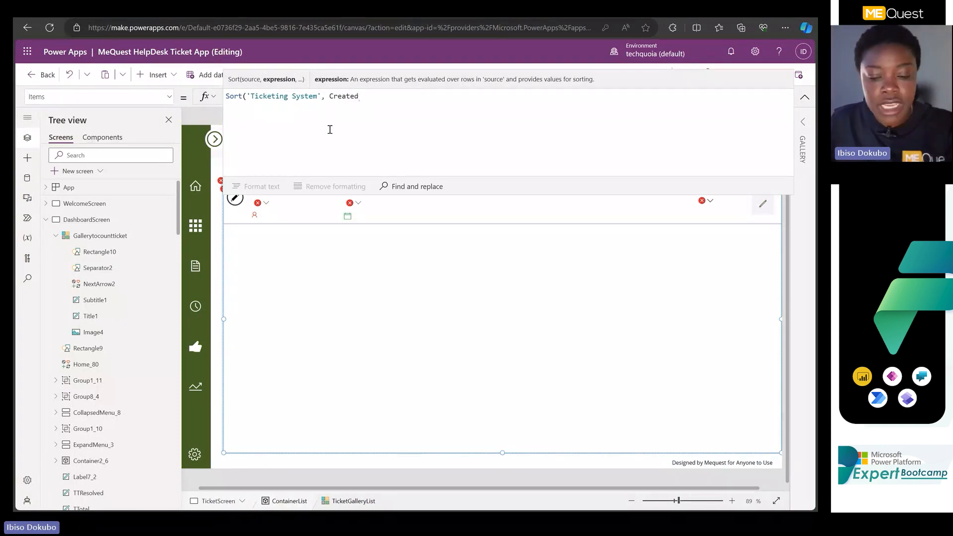
Set the sort order to SortOrder.Descending and close the Sort formula with a parenthesis.
type(",")
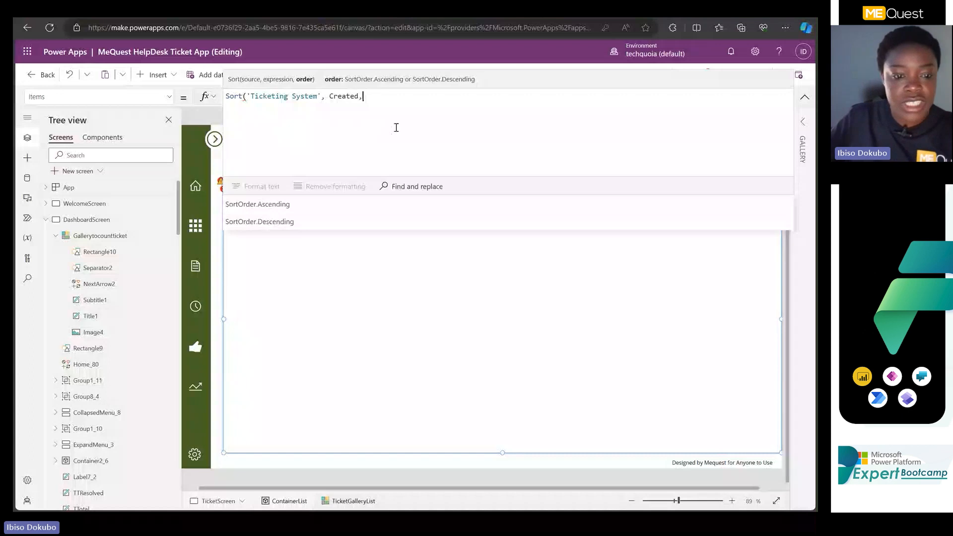
type("so")
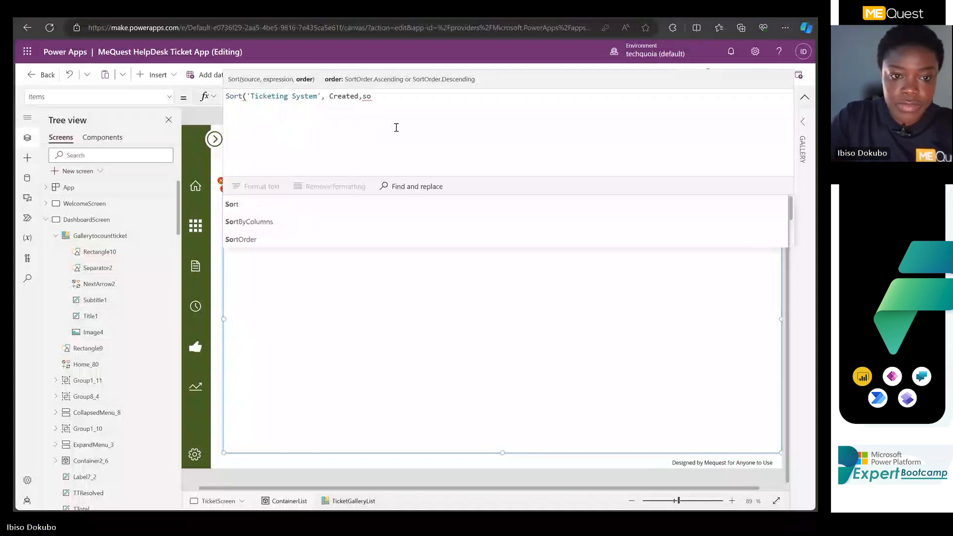
type("rt")
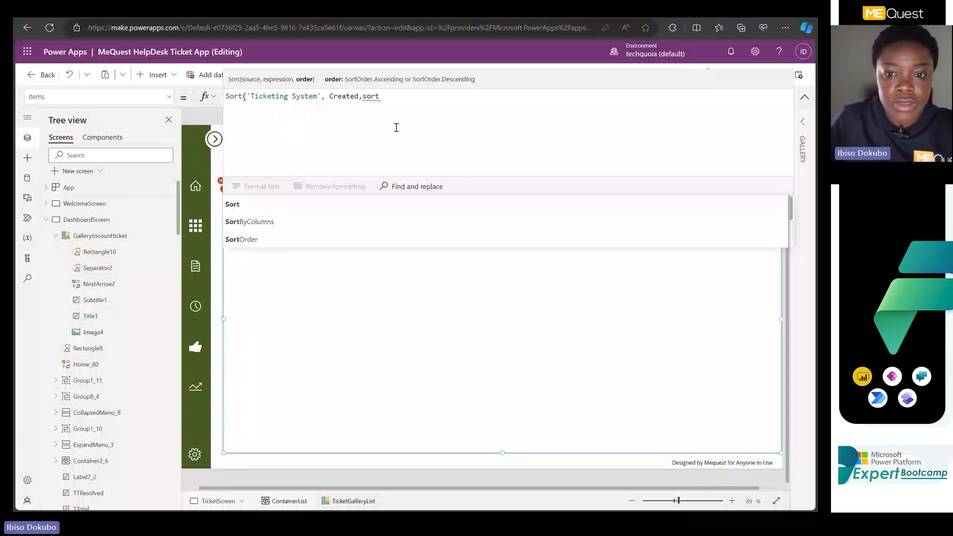
left_click(242, 240)
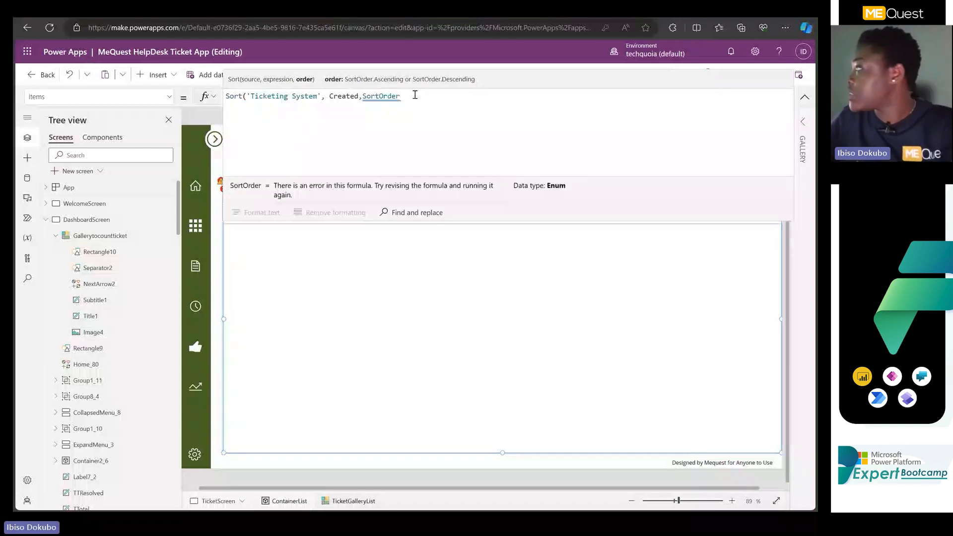
type(".de")
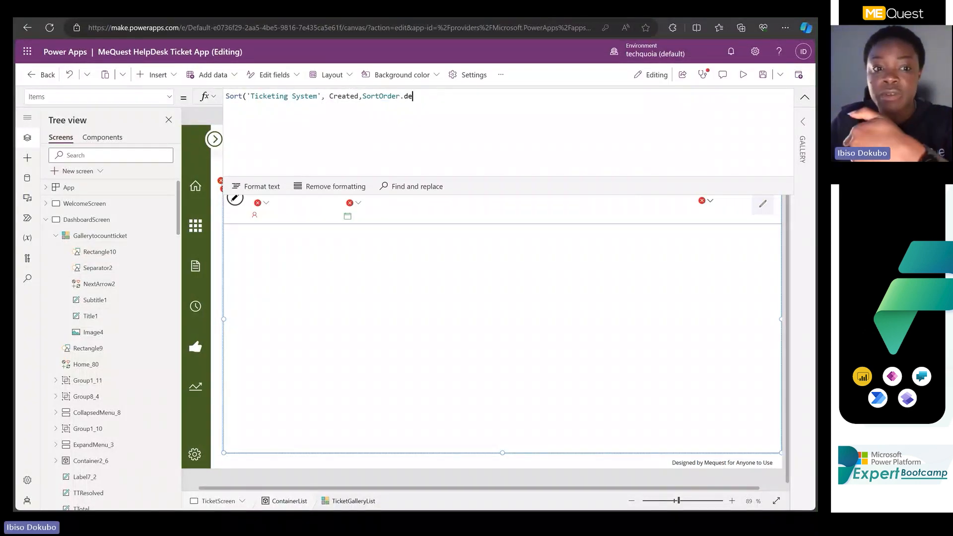
left_click(240, 205)
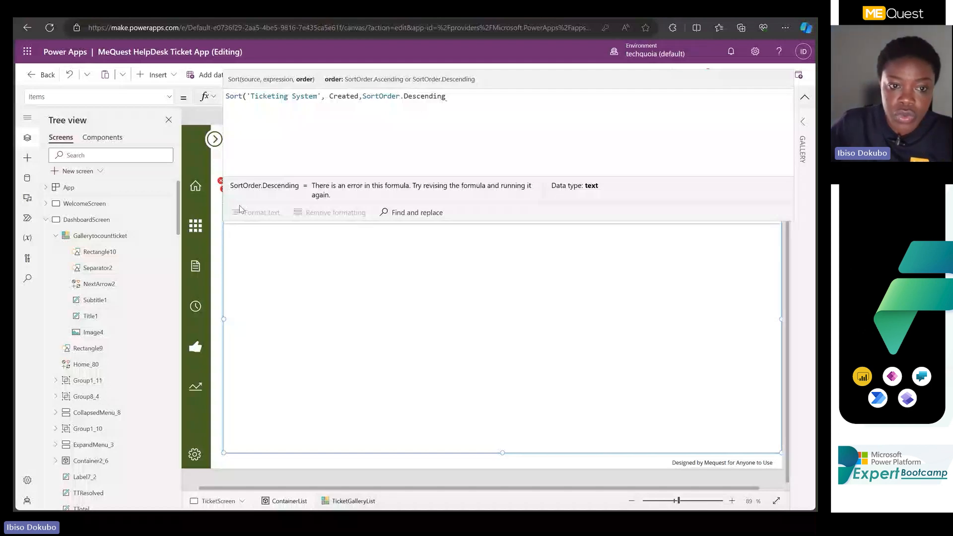
type(")")
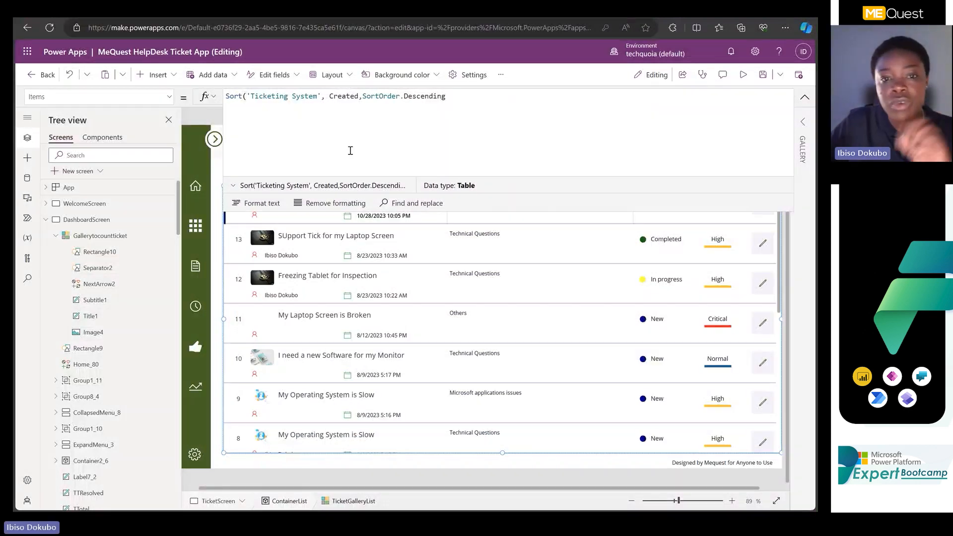
key("BackSpace")
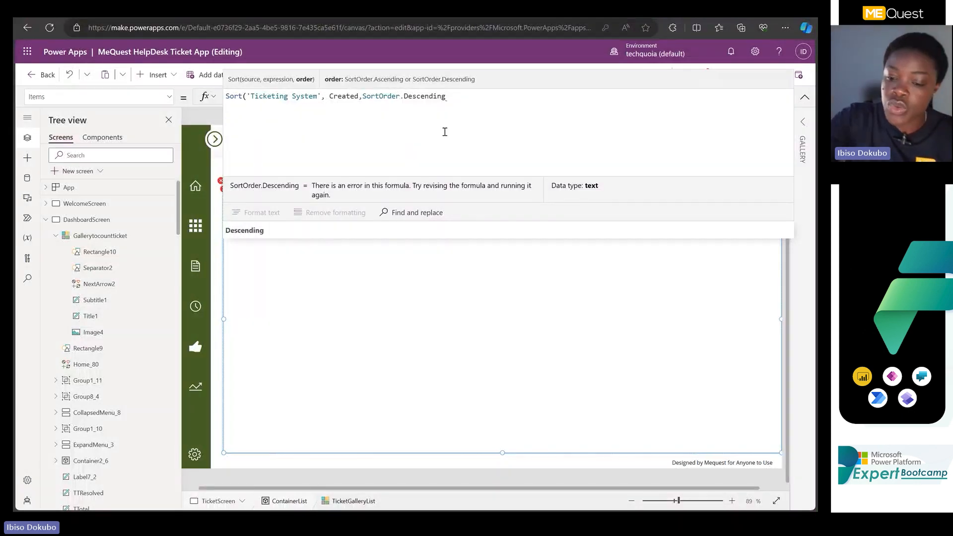
type(")")
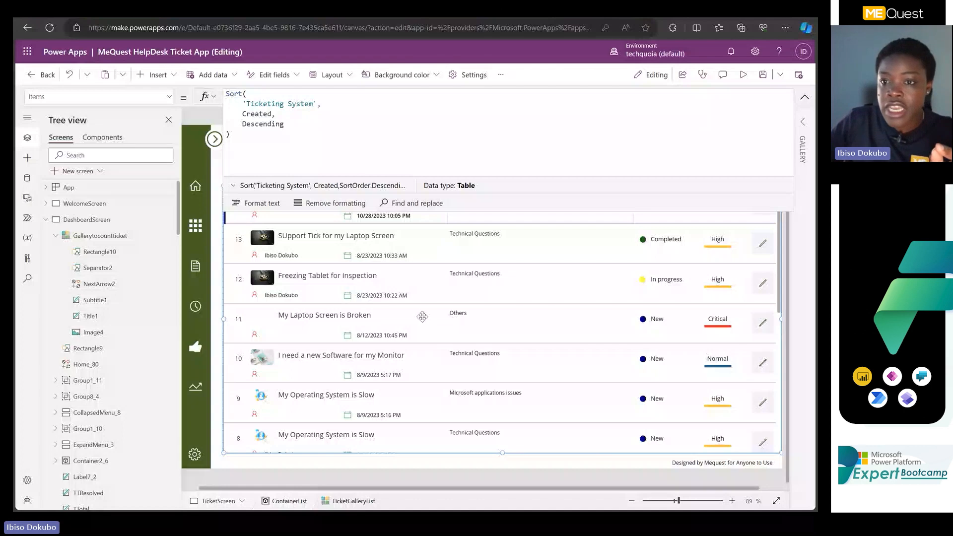
Collapse the formula bar, preview the app and check the order of the tickets' creation dates.
left_click(805, 98)
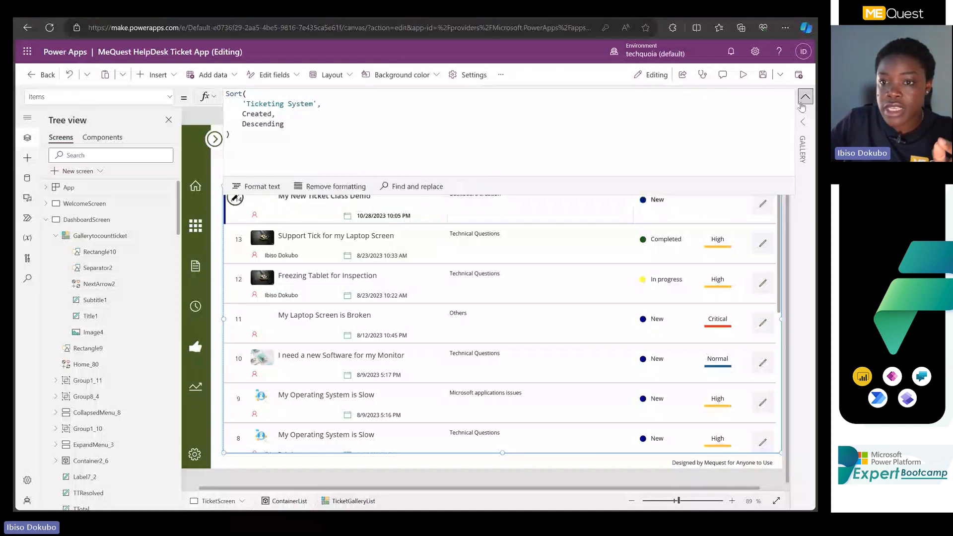
left_click(742, 75)
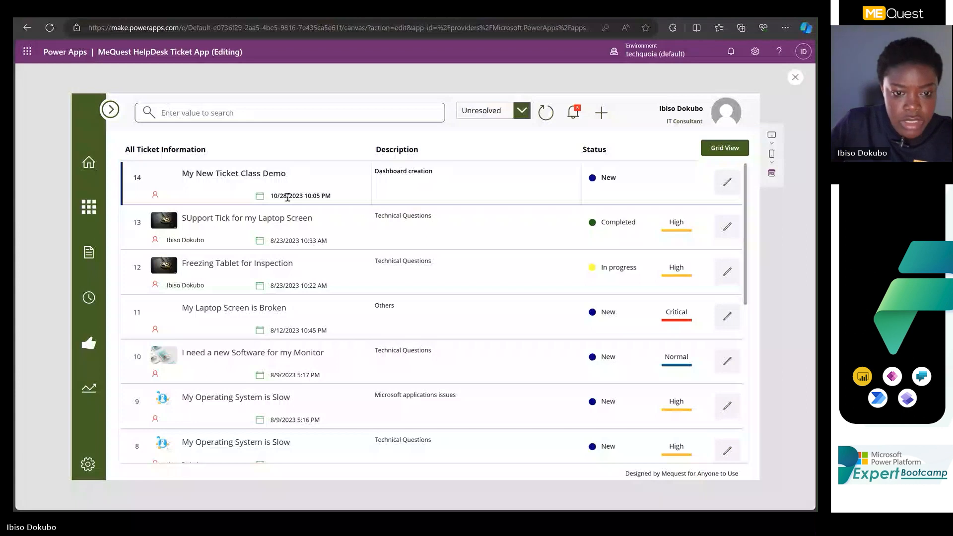
scroll(288, 198, "down", 5)
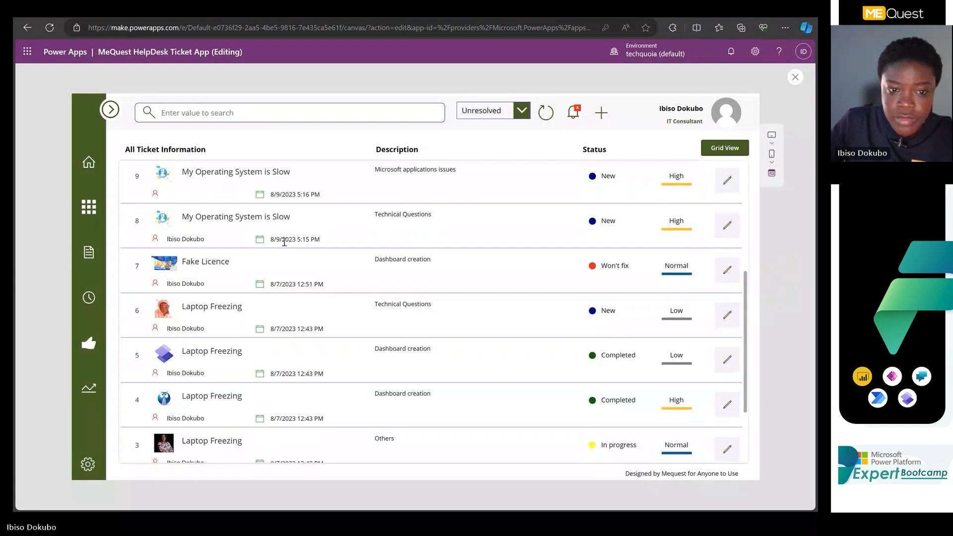
scroll(284, 242, "up", 5)
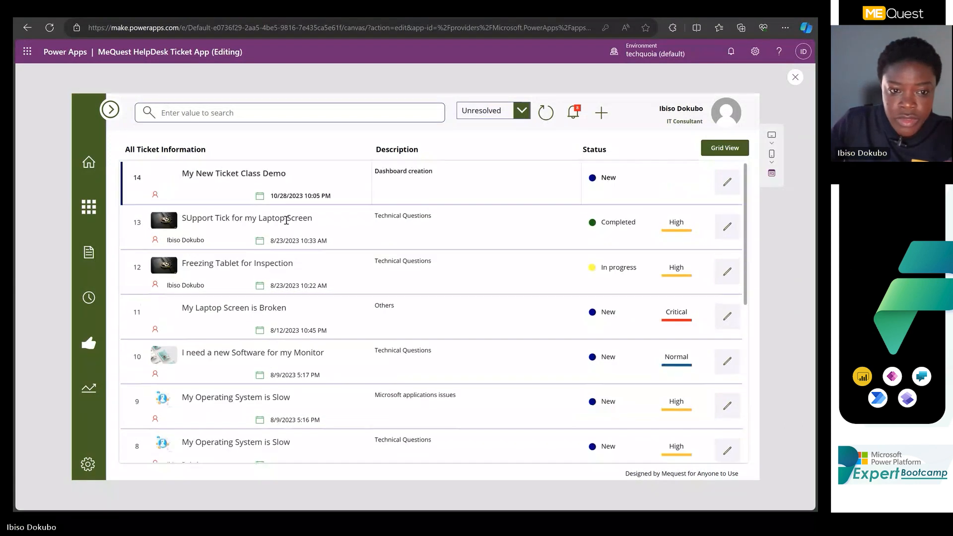
View the details of the tickets 'My New Ticket Class Demo' and 'I need a new Software for my Monitor', close them and exit the preview.
left_click(287, 196)
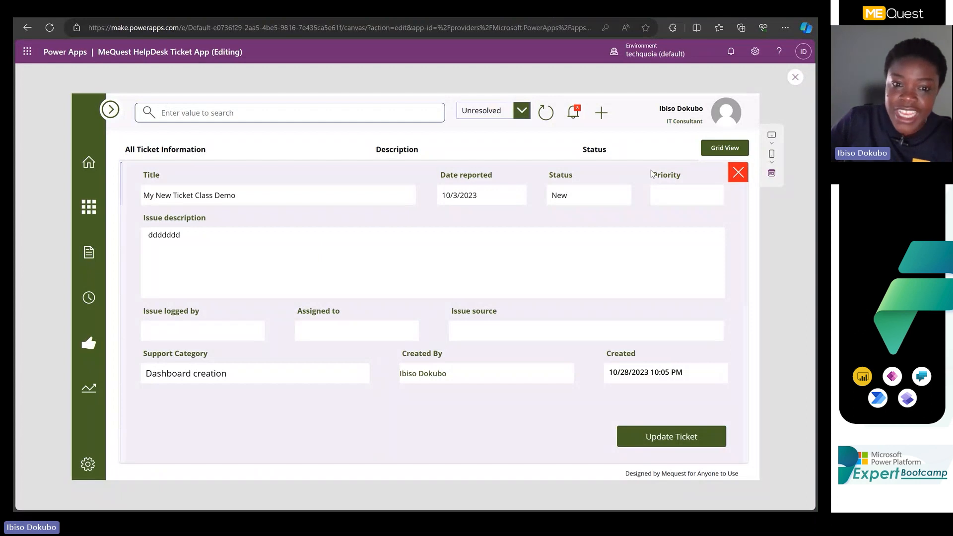
left_click(739, 173)
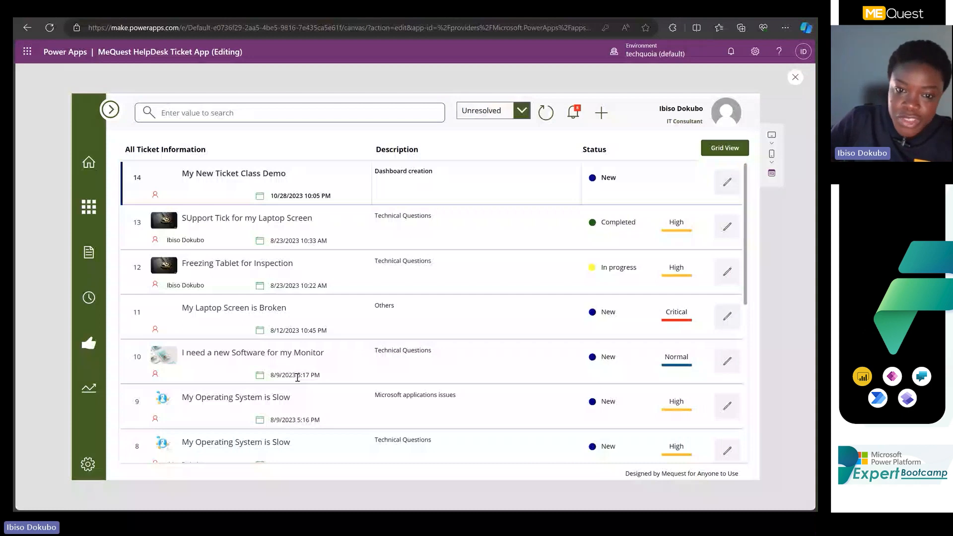
left_click(297, 377)
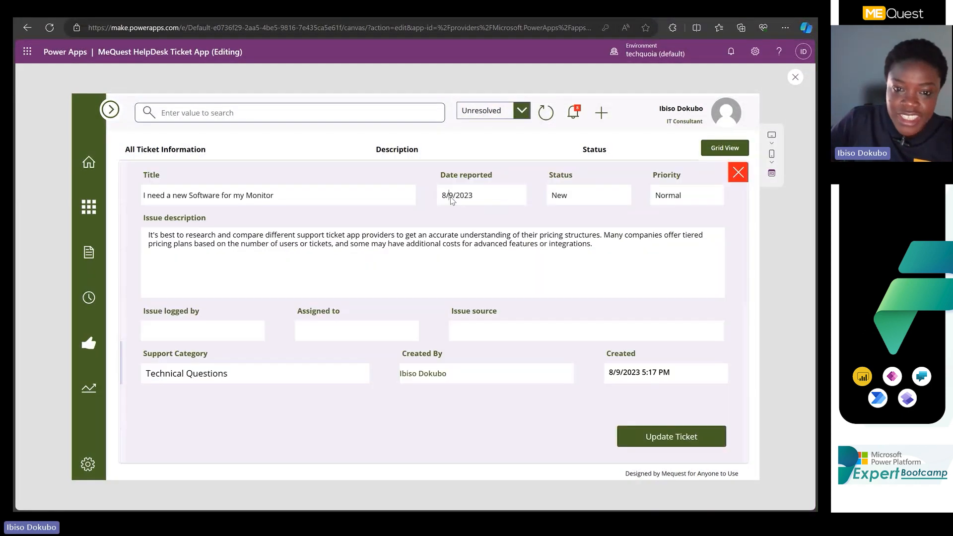
left_click(792, 80)
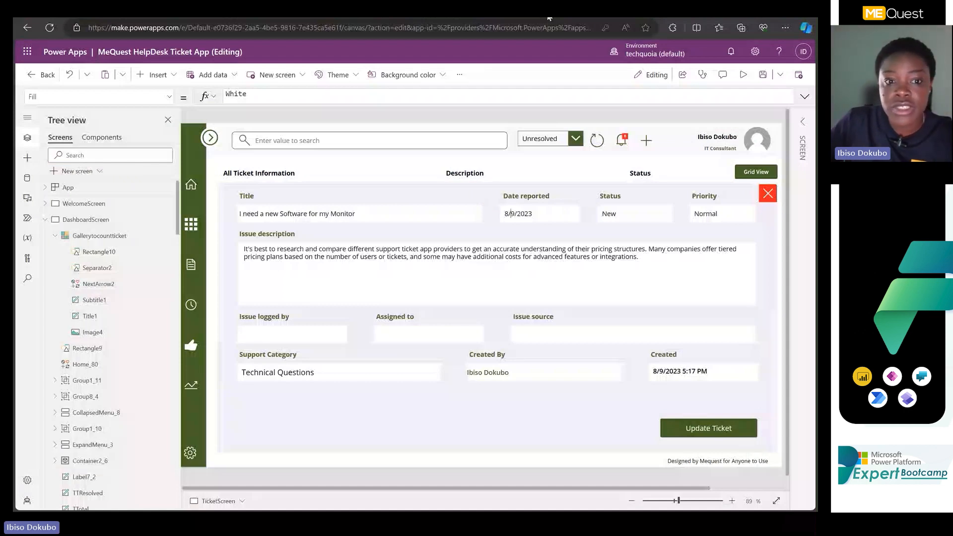
left_click(744, 75)
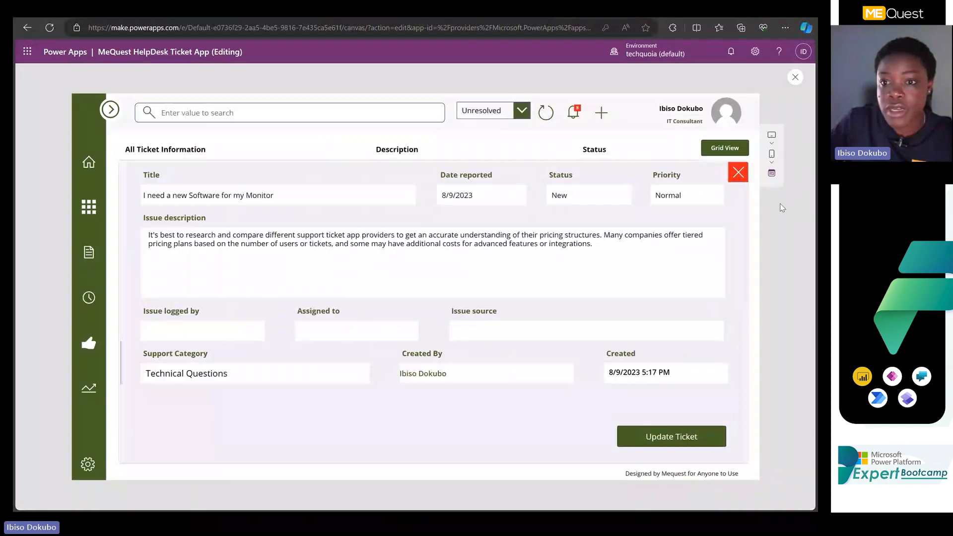
left_click(738, 172)
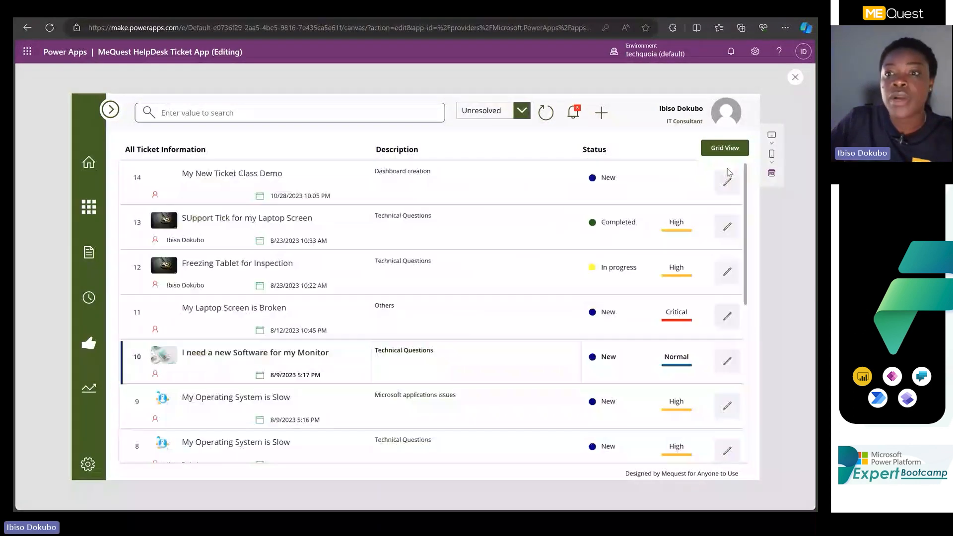
key("Escape")
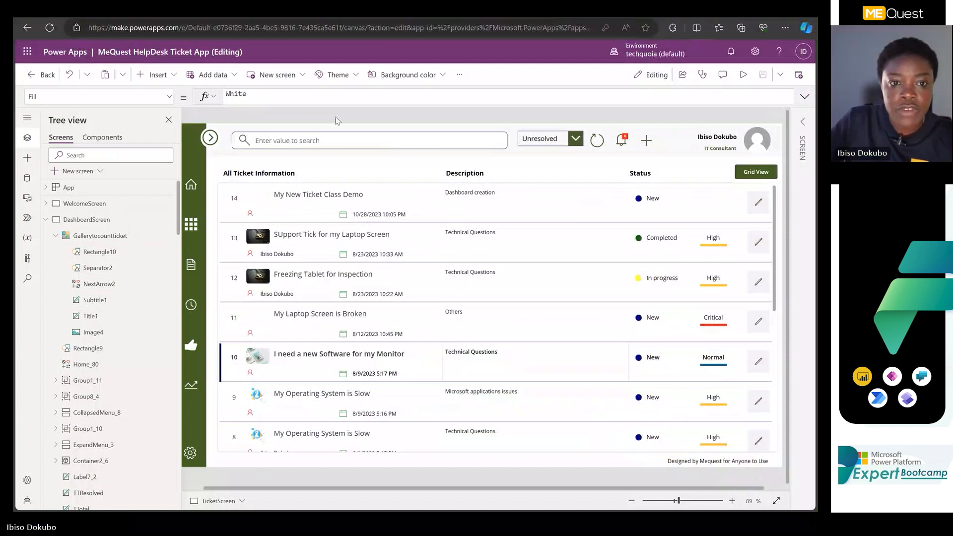
Restore the ticket gallery's Items formula with Sort, the SearchText.Text in Name filter, Created and SortOrder.Ascending, and collapse the formula bar.
left_click(805, 97)
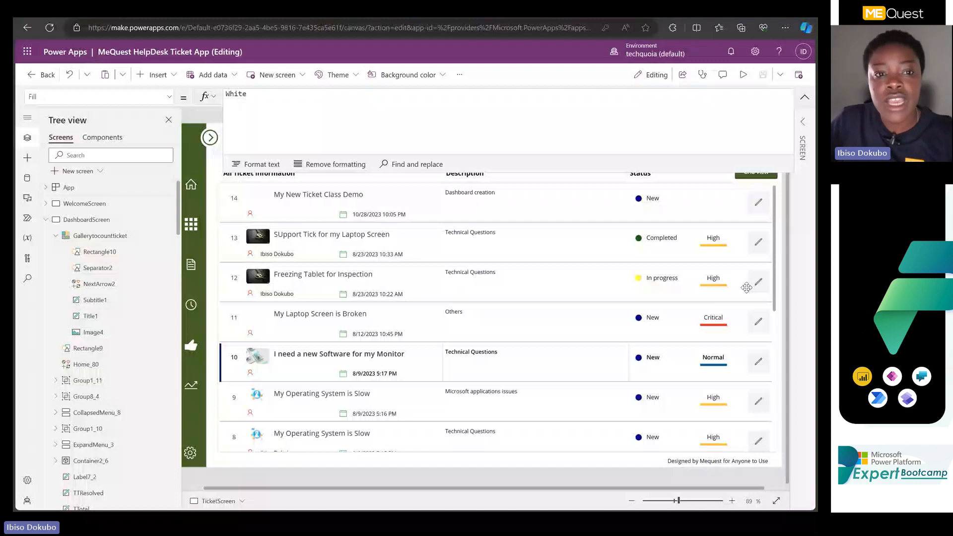
left_click(747, 288)
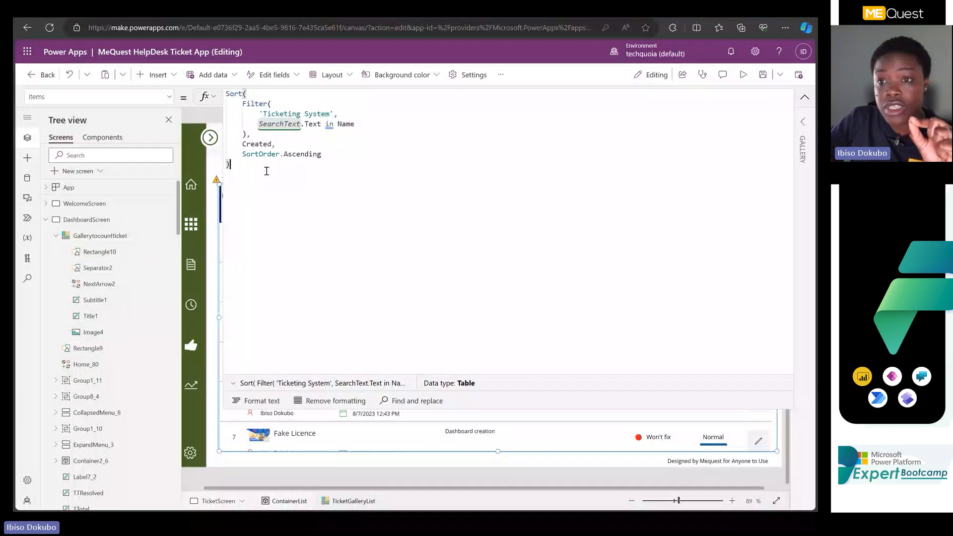
left_click(803, 100)
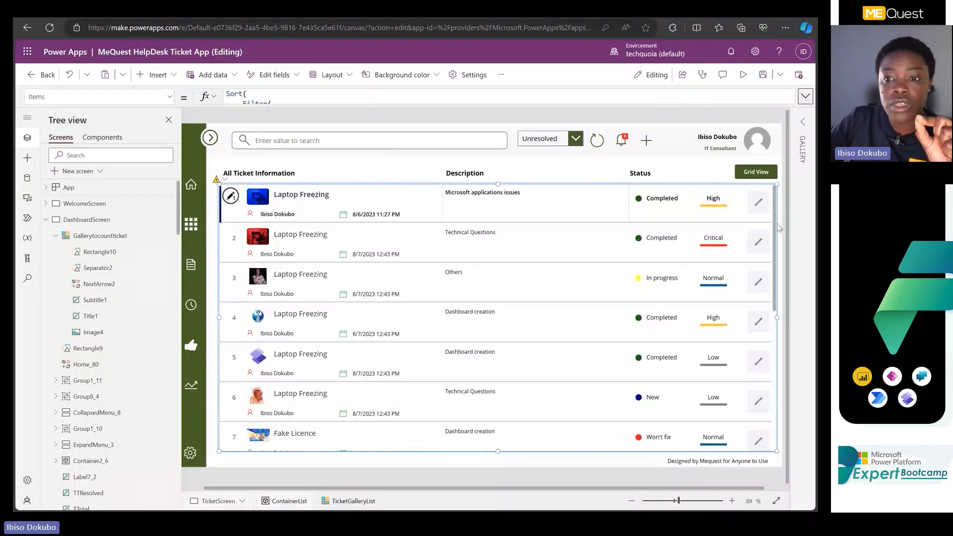
Remove the Sort wrapper, Created and sort order from the ticket gallery's Items formula, keeping only the Filter on 'Ticketing System', and collapse the formula bar.
left_click(401, 92)
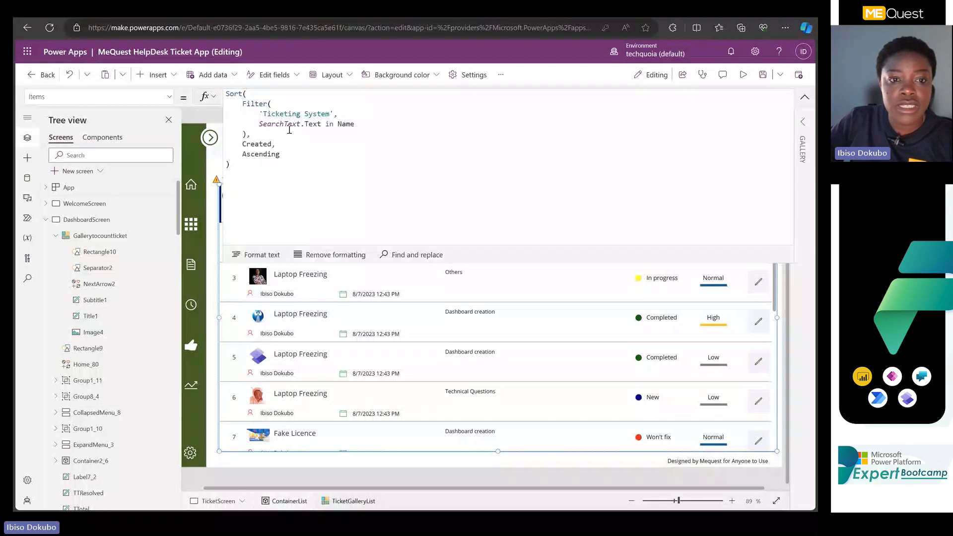
left_click_drag(247, 94, 221, 86)
key("BackSpace")
key("Delete")
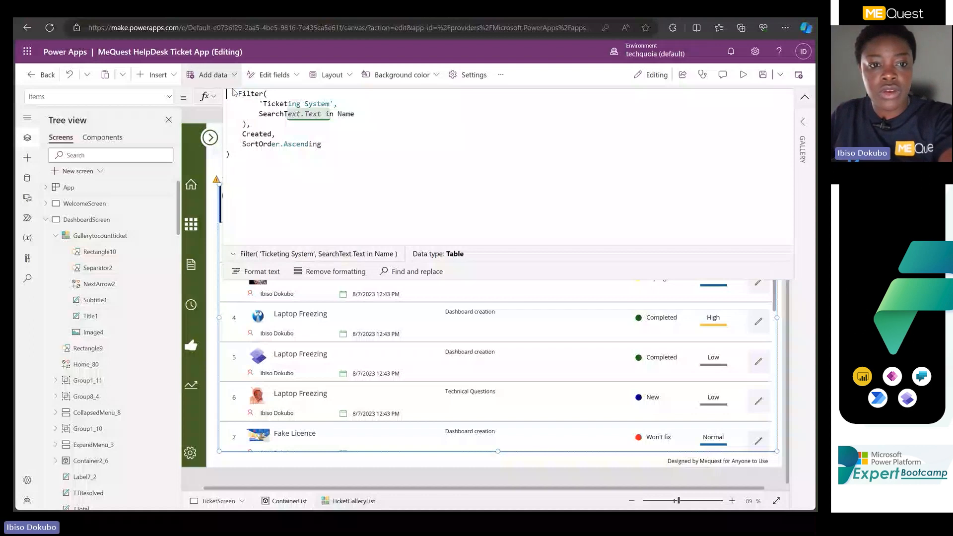
left_click_drag(242, 124, 262, 173)
key("BackSpace")
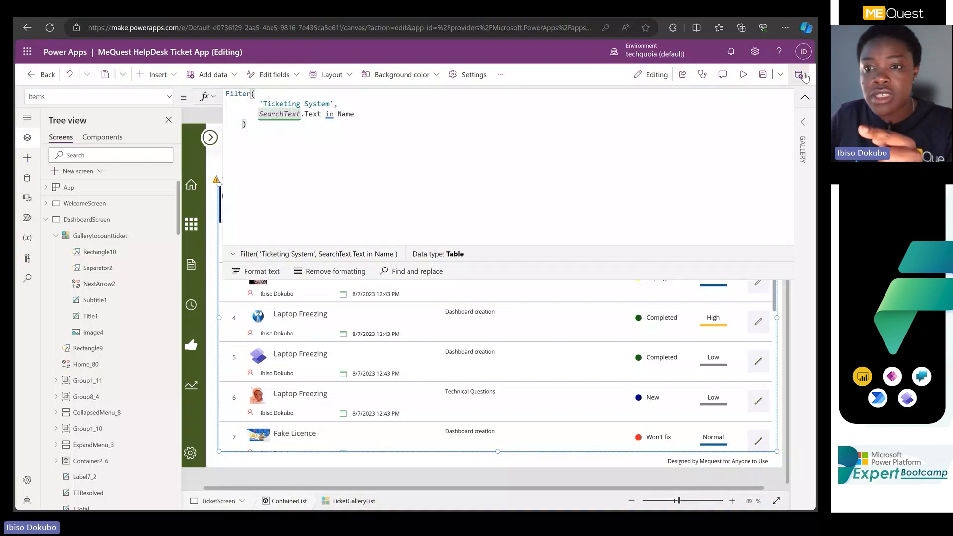
left_click(805, 97)
Select the search text input above the ticket gallery and look through its surroundings.
left_click(334, 144)
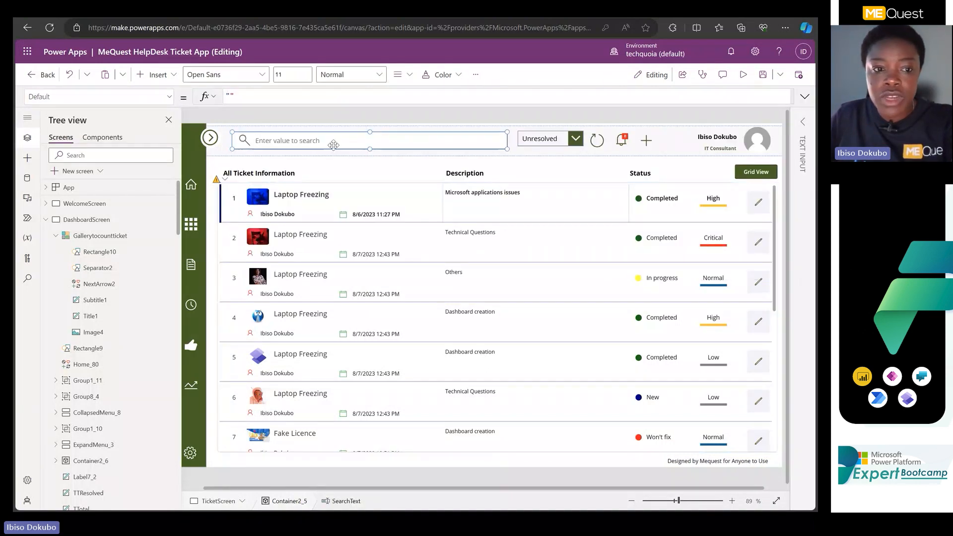
scroll(96, 440, "down", 5)
scroll(96, 421, "up", 2)
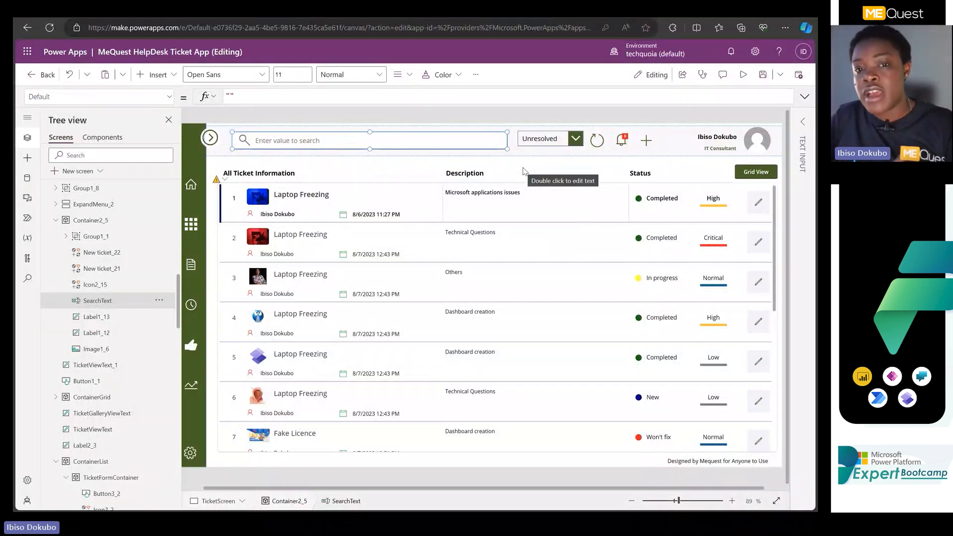
Replace the ticket gallery's Items formula with the copied Sort formula around the Filter, using Created and SortOrder.Ascending, and preview the app.
left_click(777, 219)
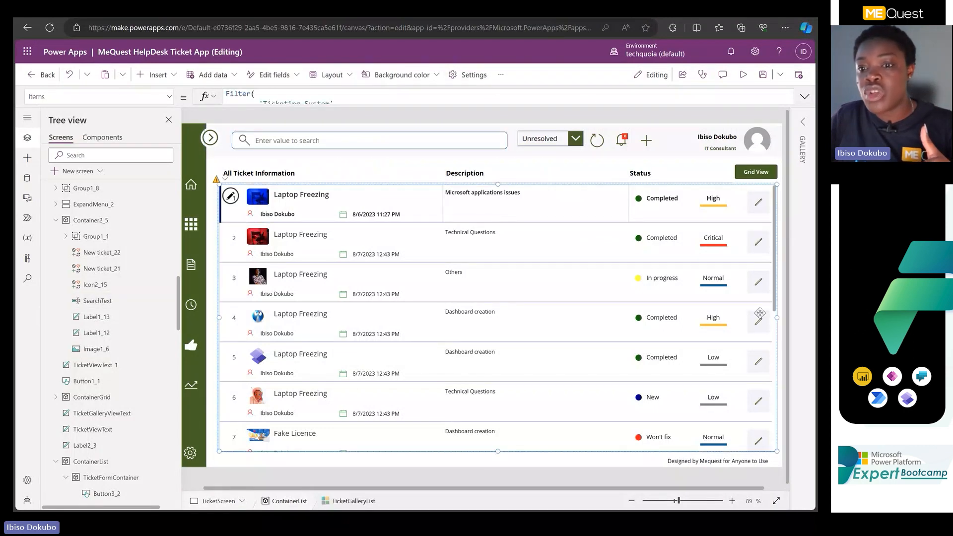
left_click(301, 104)
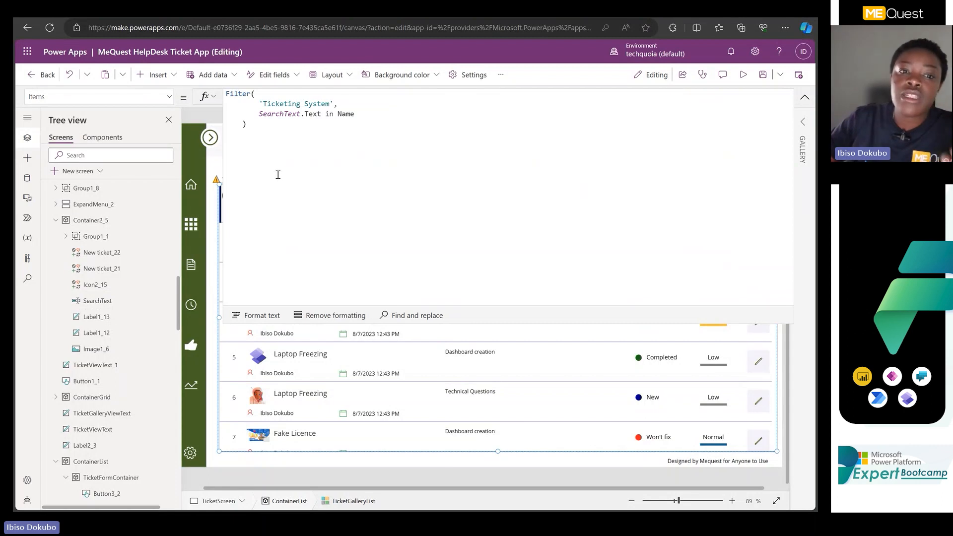
key("ctrl+a")
type("Sort(     Filter(         'Ticketing System',         SearchText.Text in Name     ),     Created,     SortOrder.Ascending )")
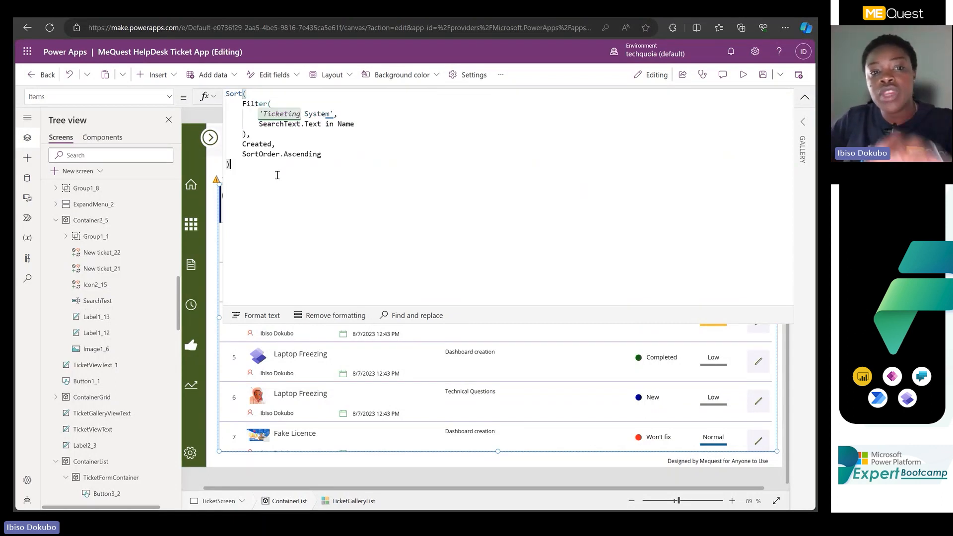
left_click(805, 99)
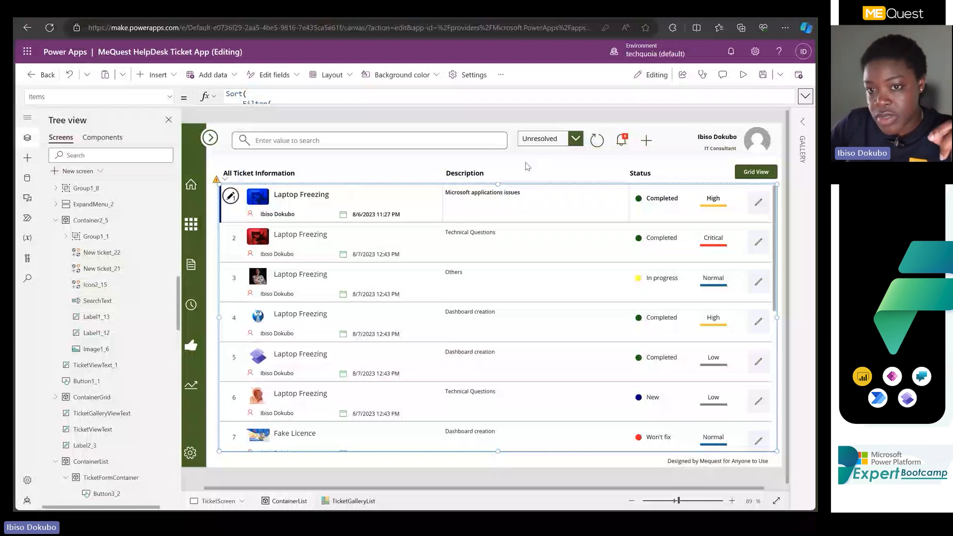
left_click(744, 75)
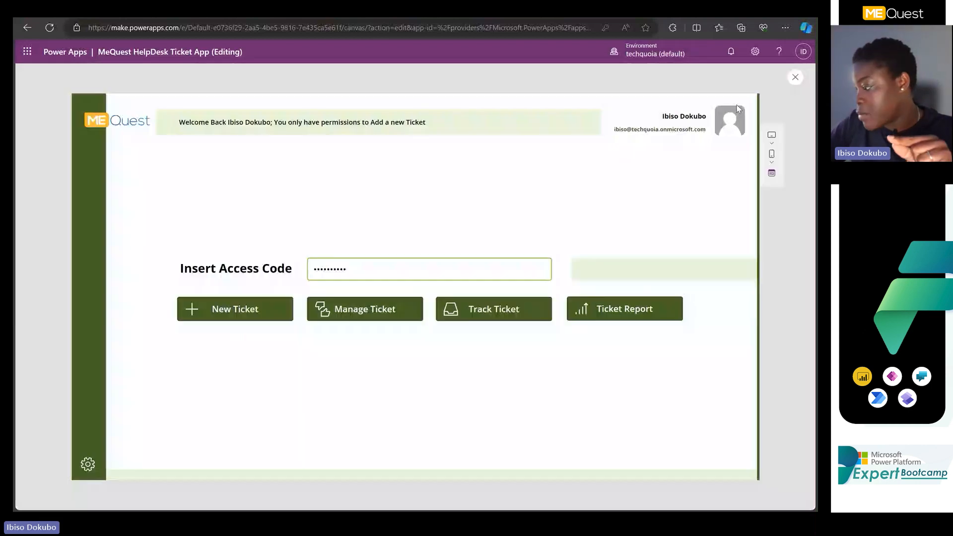
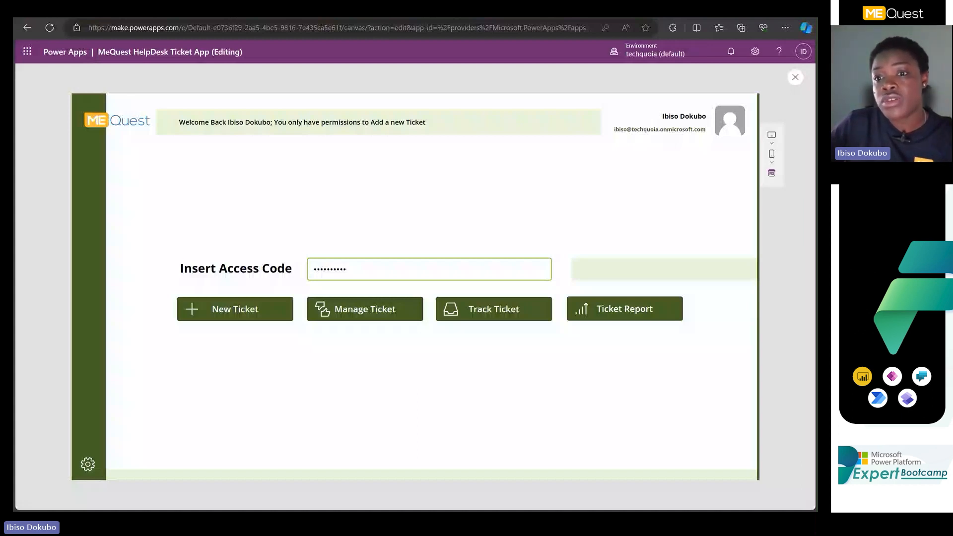
Close the preview, replace the profile picture's Image formula with Office365Users, and check the app's data sources.
key("Escape")
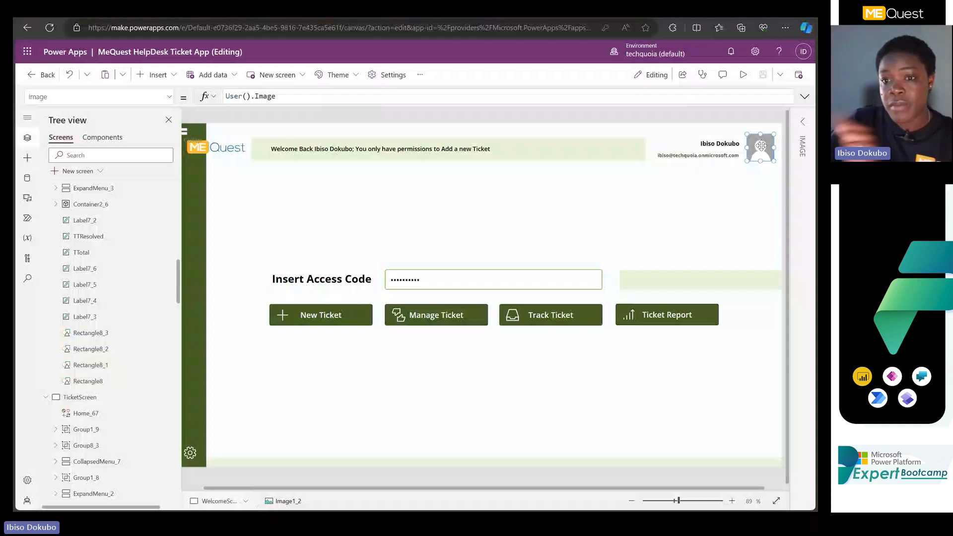
left_click(803, 122)
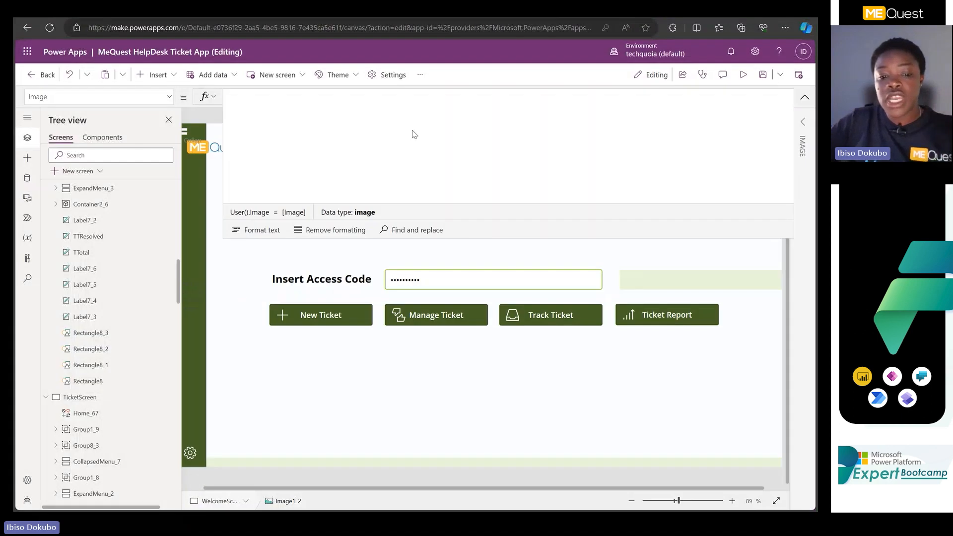
type("user")
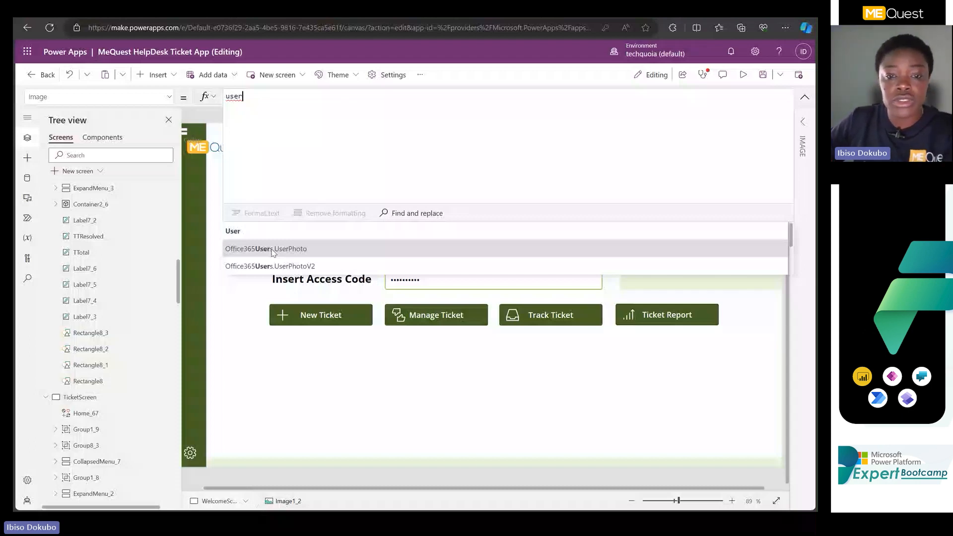
left_click(297, 110)
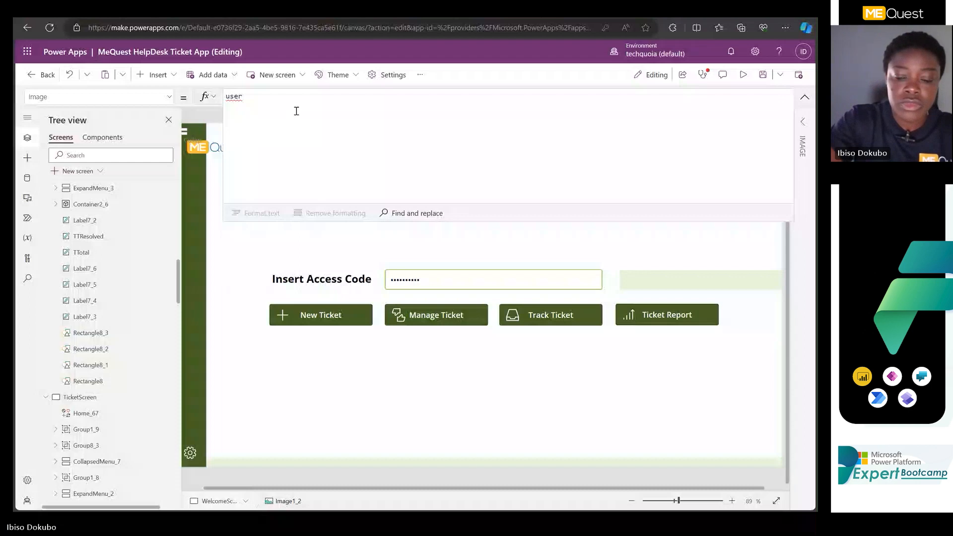
key("BackSpace")
key("BackSpace")
key("BackSpace")
key("BackSpace")
type("off")
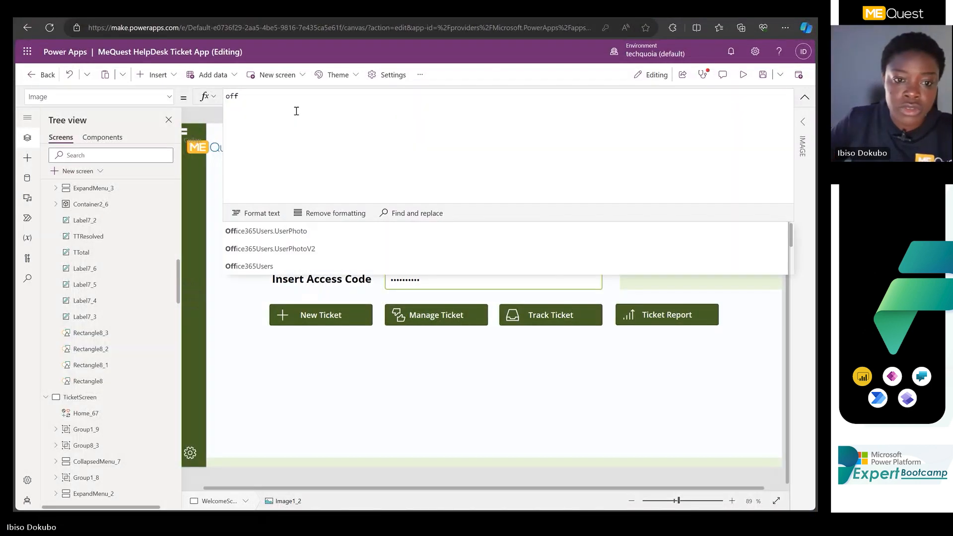
left_click(247, 268)
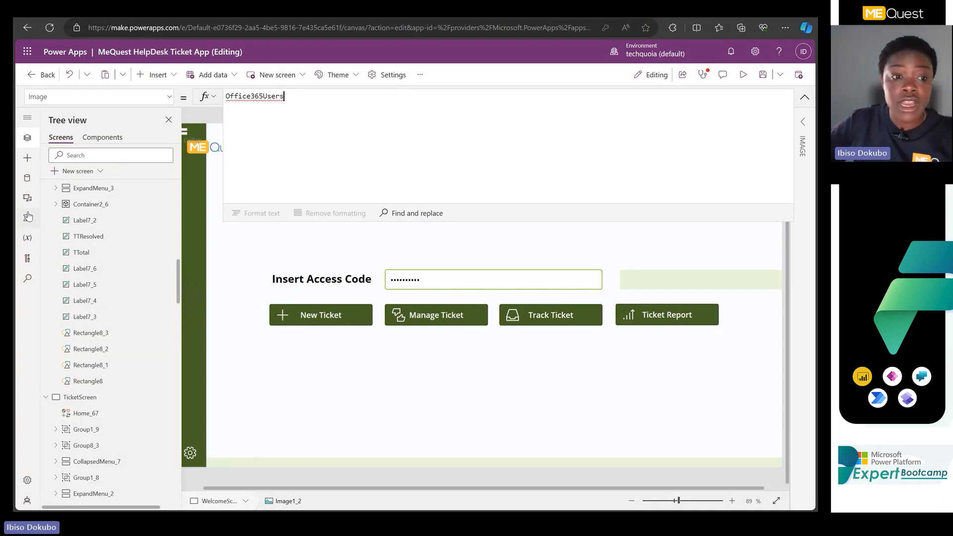
left_click(27, 179)
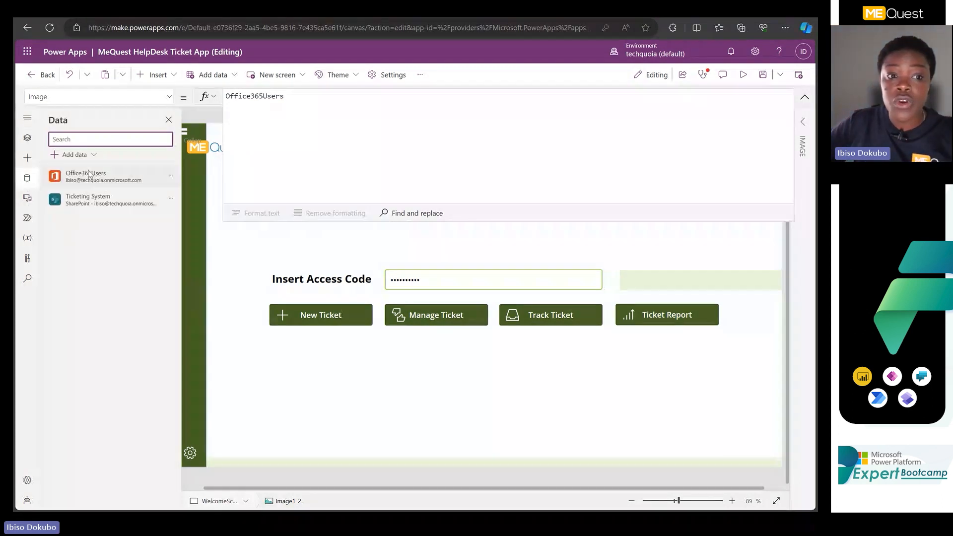
left_click(266, 132)
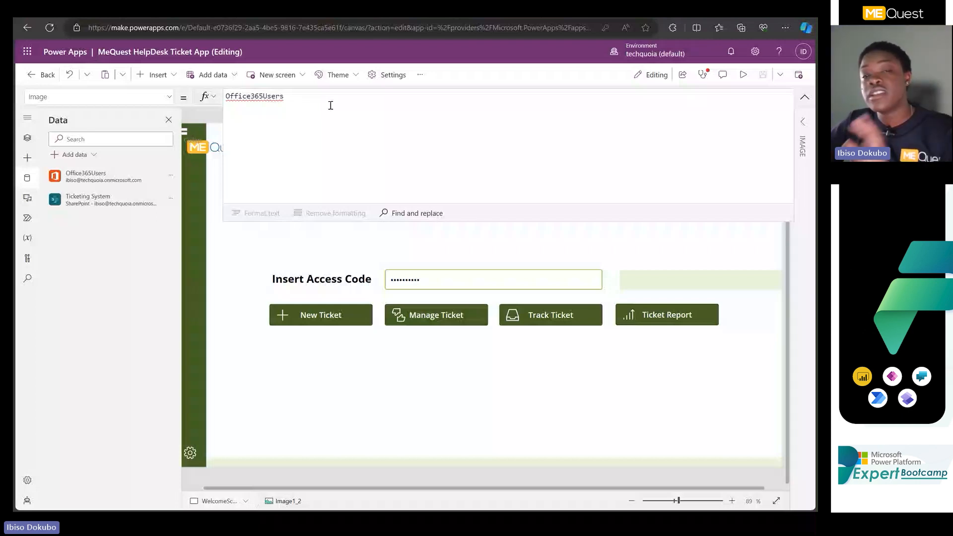
Extend the profile picture's Image formula to Office365Users.Manager().DisplayName.
type(".")
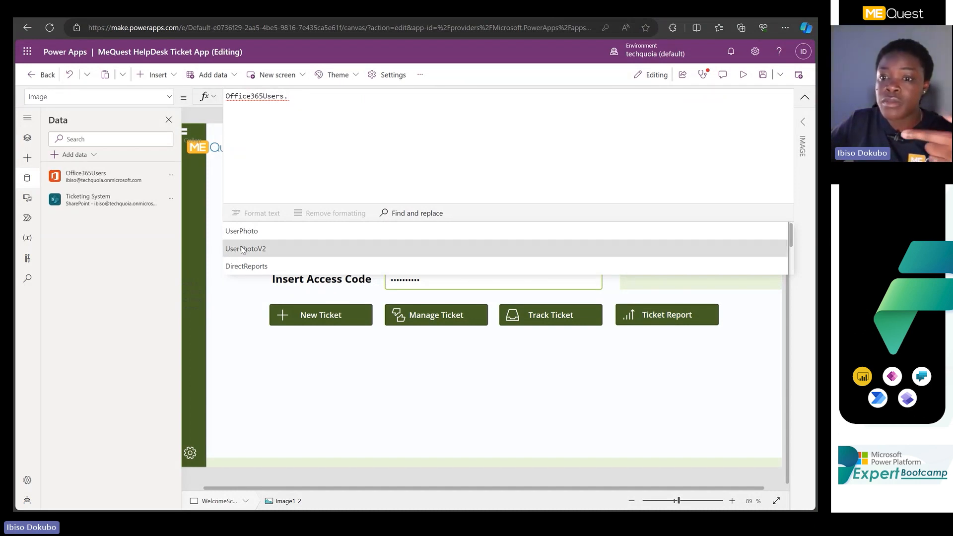
scroll(246, 252, "down", 2)
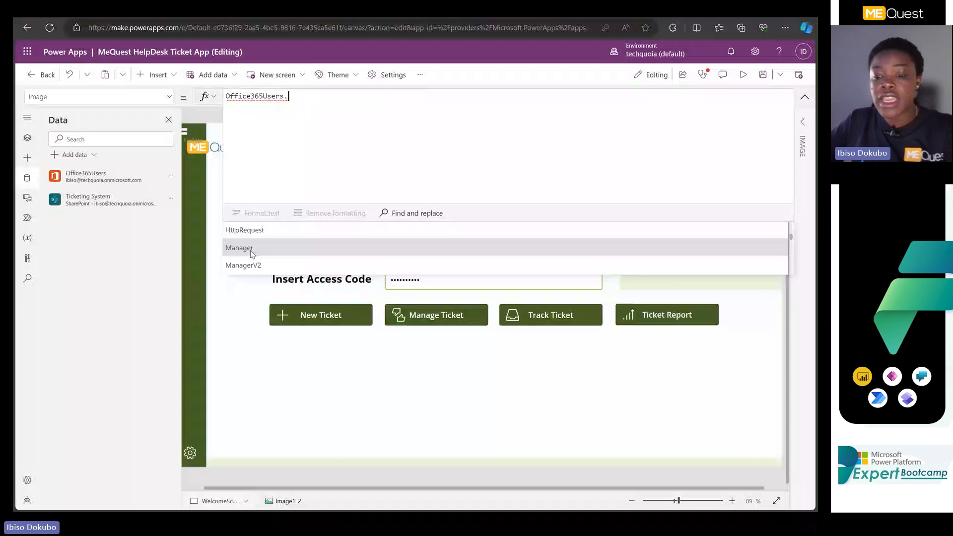
left_click(251, 250)
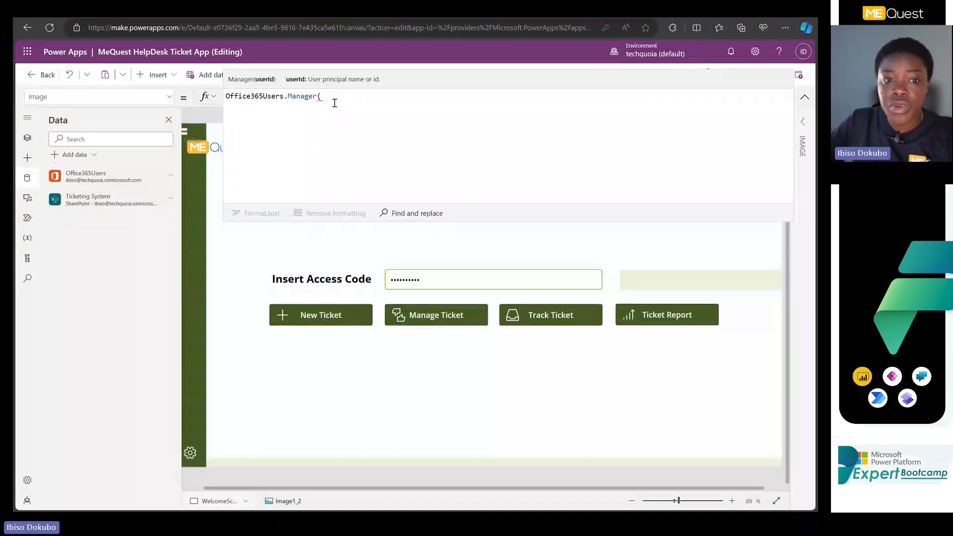
type(").")
scroll(262, 257, "down", 1)
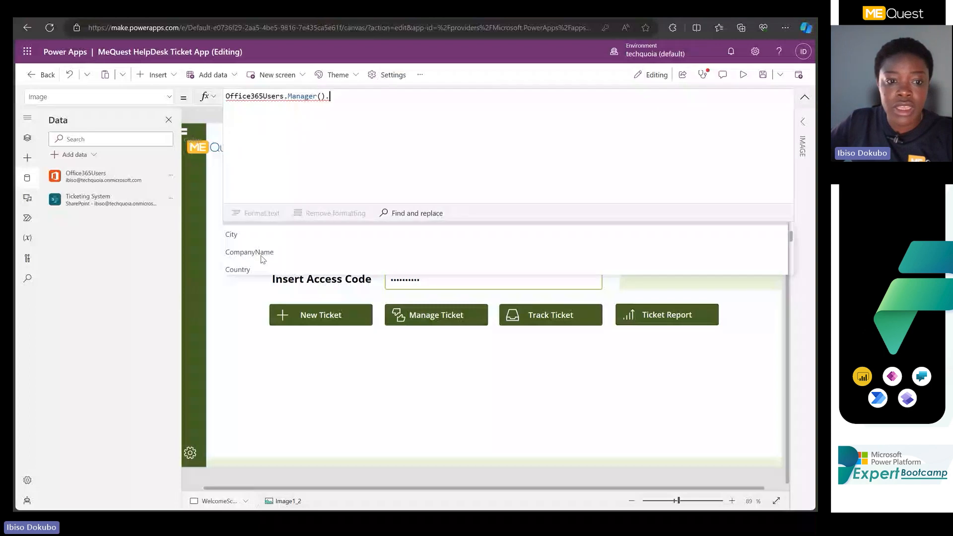
scroll(273, 240, "down", 1)
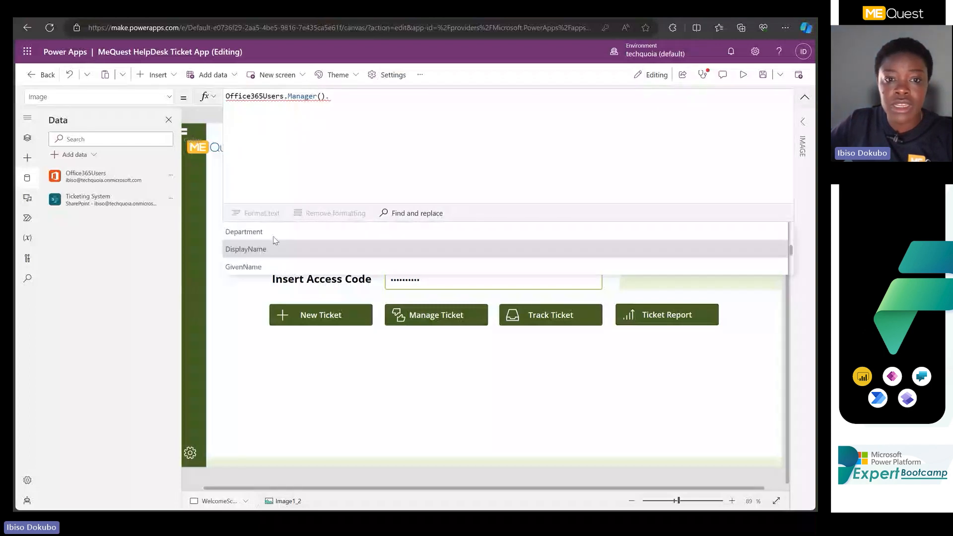
key("Tab")
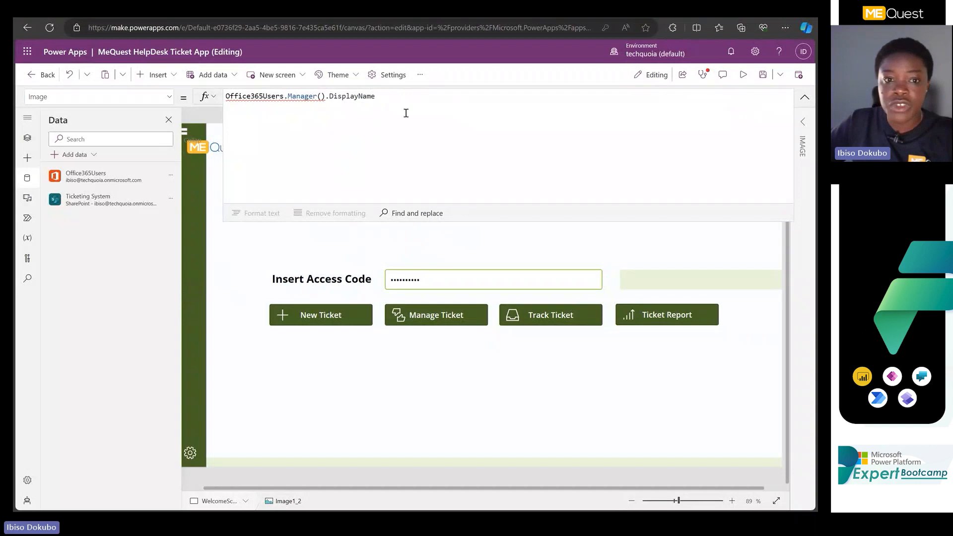
Replace the profile picture's Image formula with User().Image and collapse the formula bar.
left_click_drag(402, 94, 153, 96)
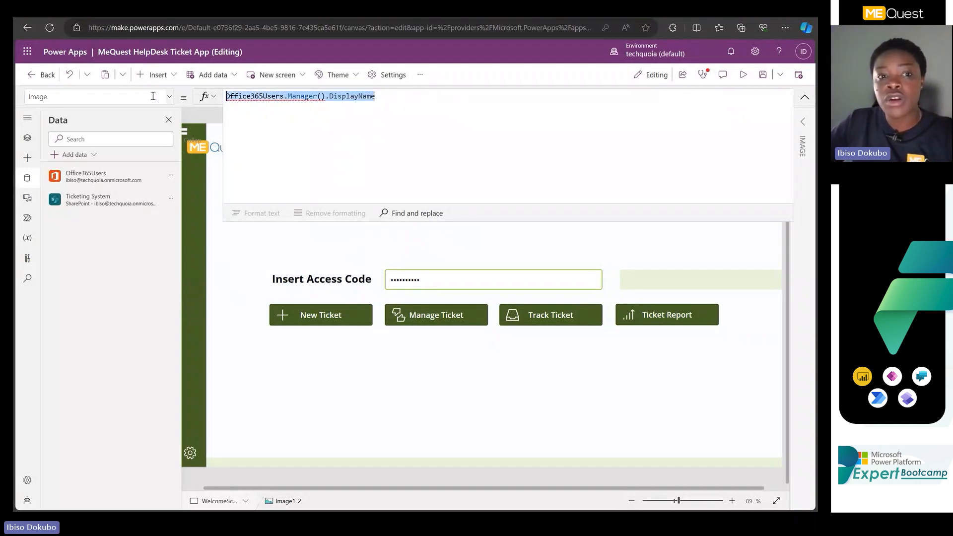
type("u")
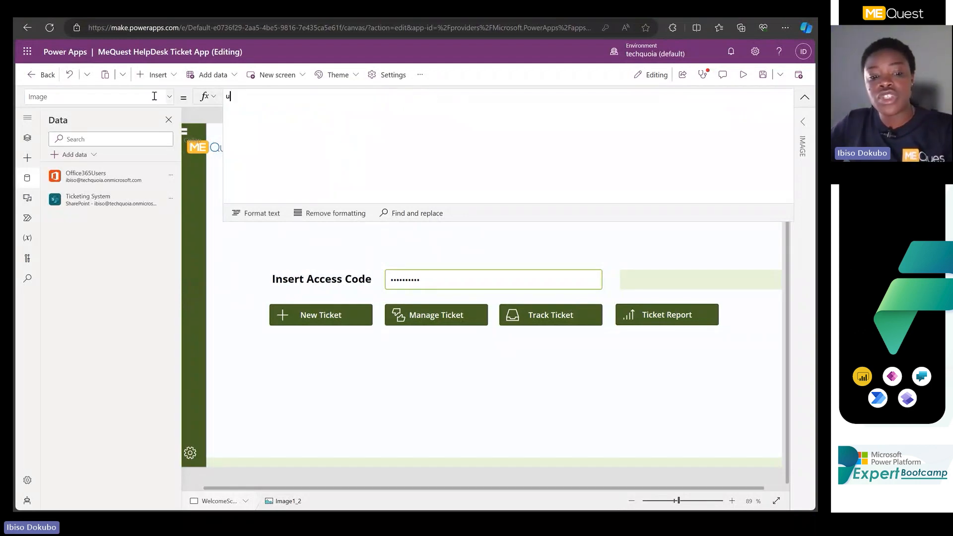
type("ser")
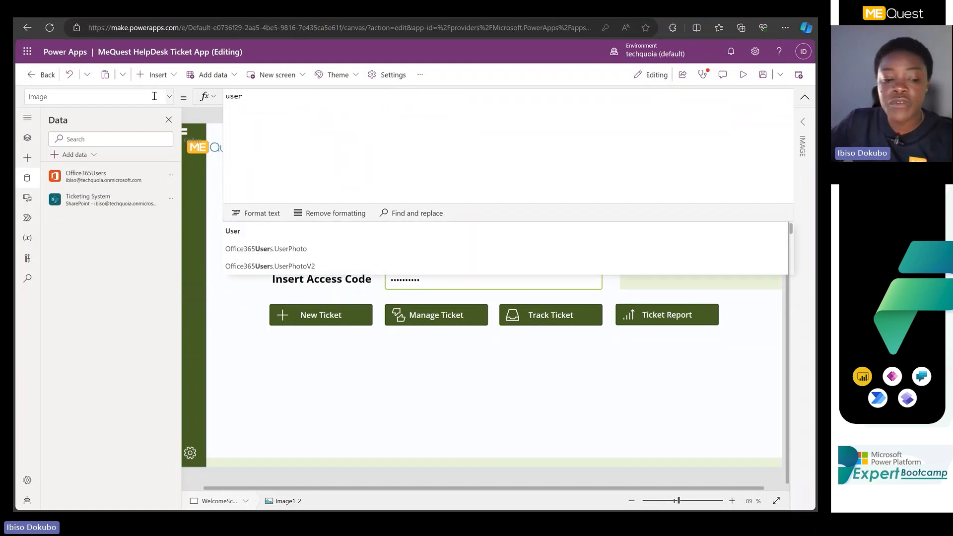
type("(")
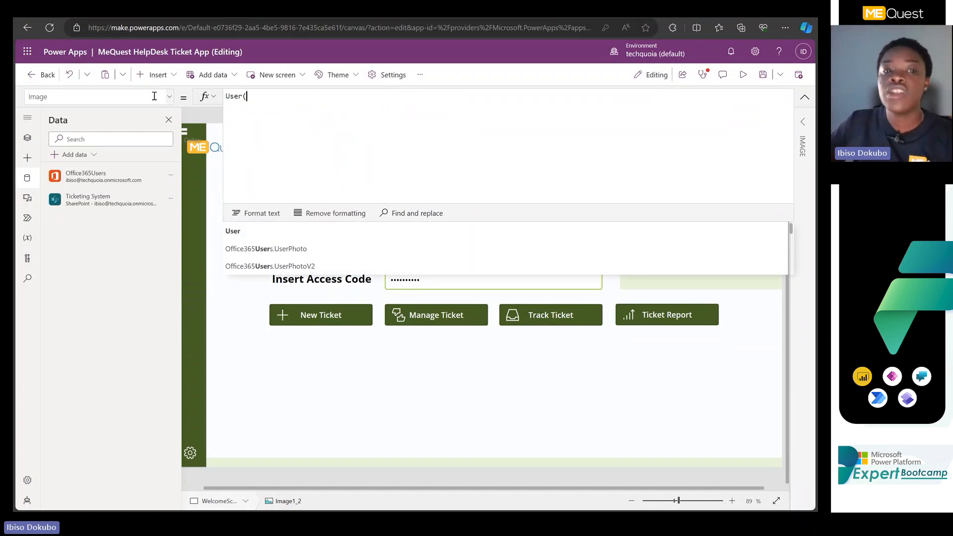
type(")")
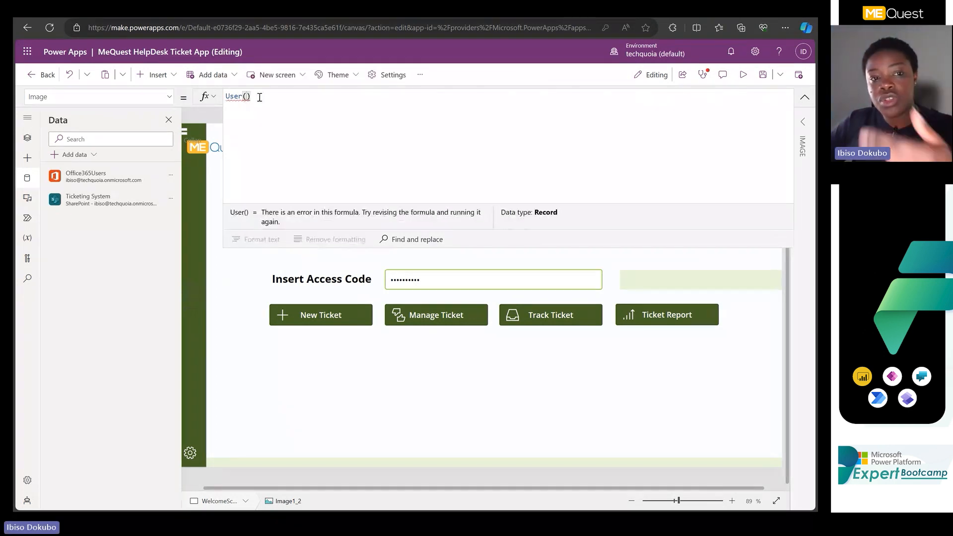
type(".")
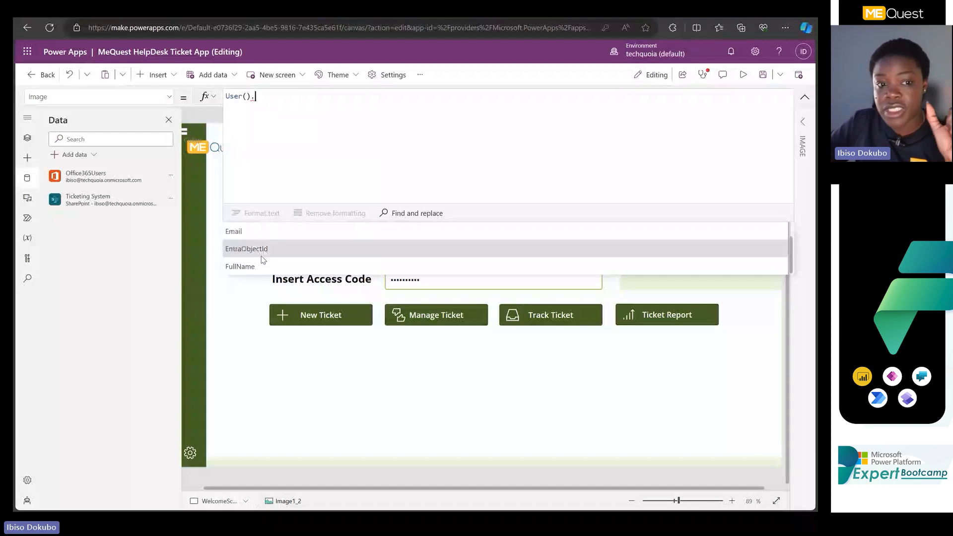
scroll(258, 233, "up", 1)
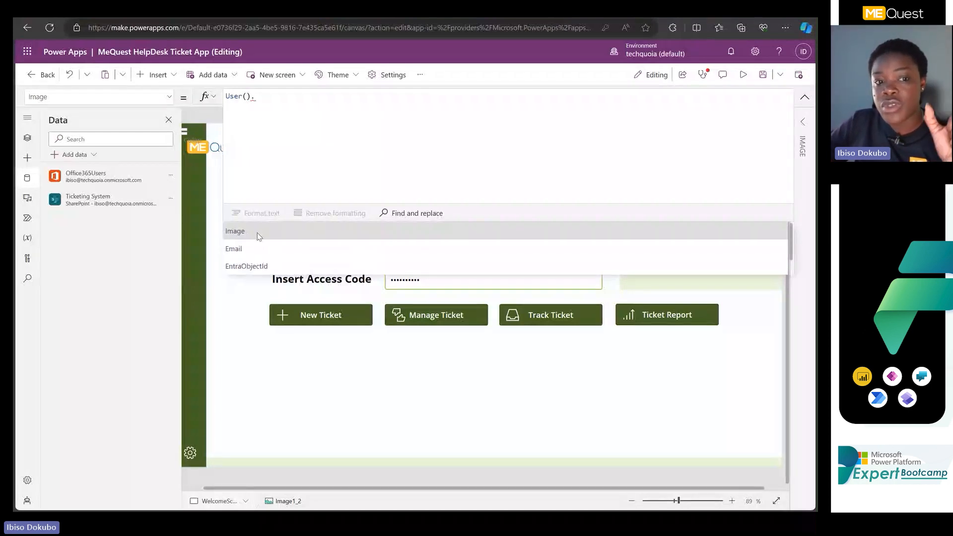
left_click(258, 232)
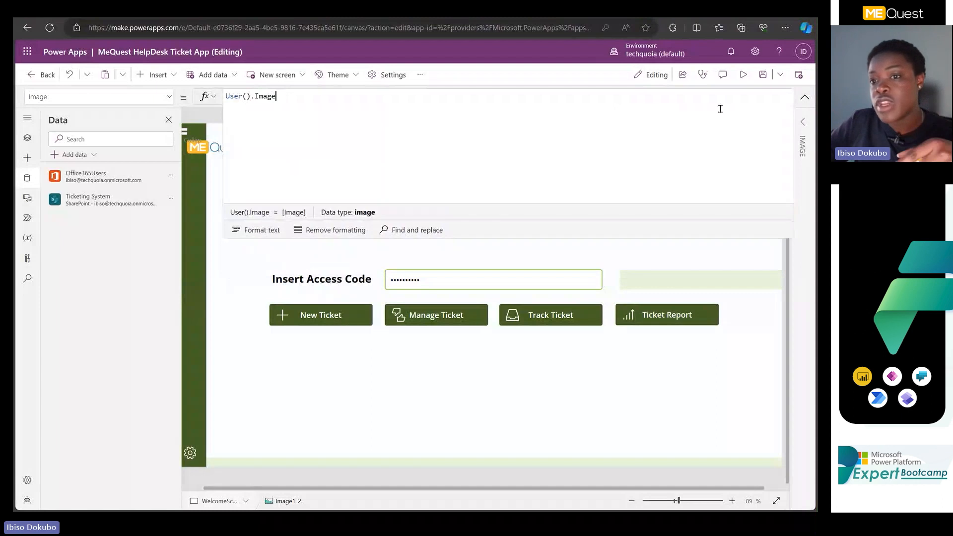
left_click(804, 101)
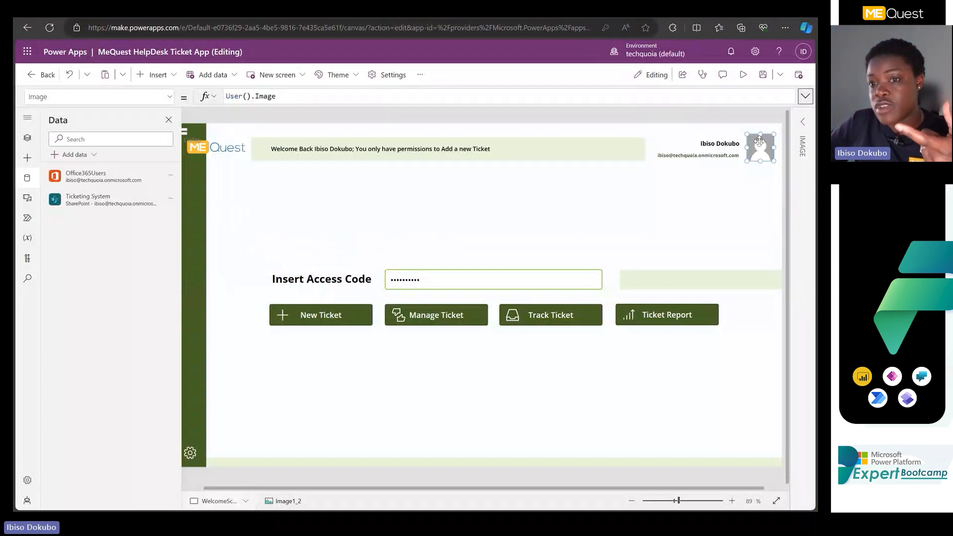
Examine the formulas of the full name and email labels, and the properties of the profile picture.
left_click(718, 145)
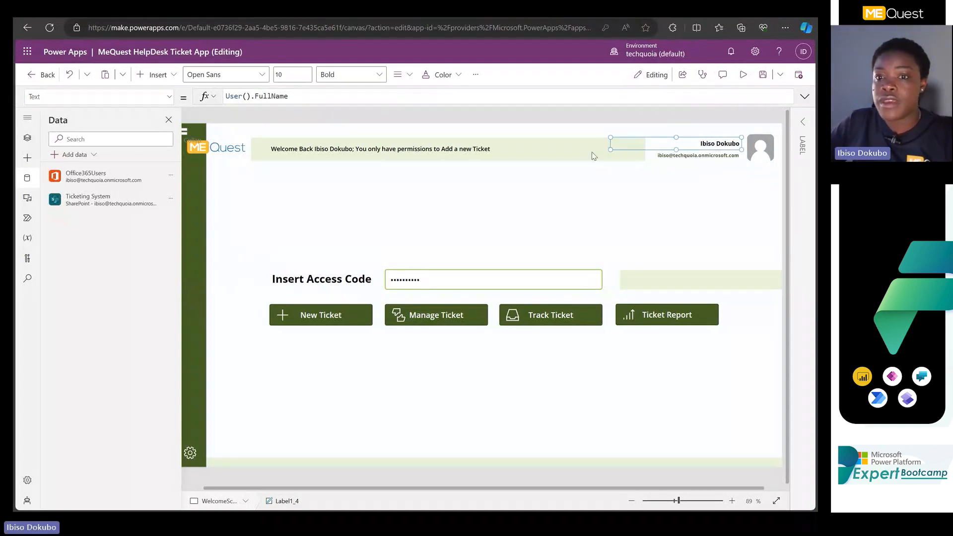
left_click(681, 157)
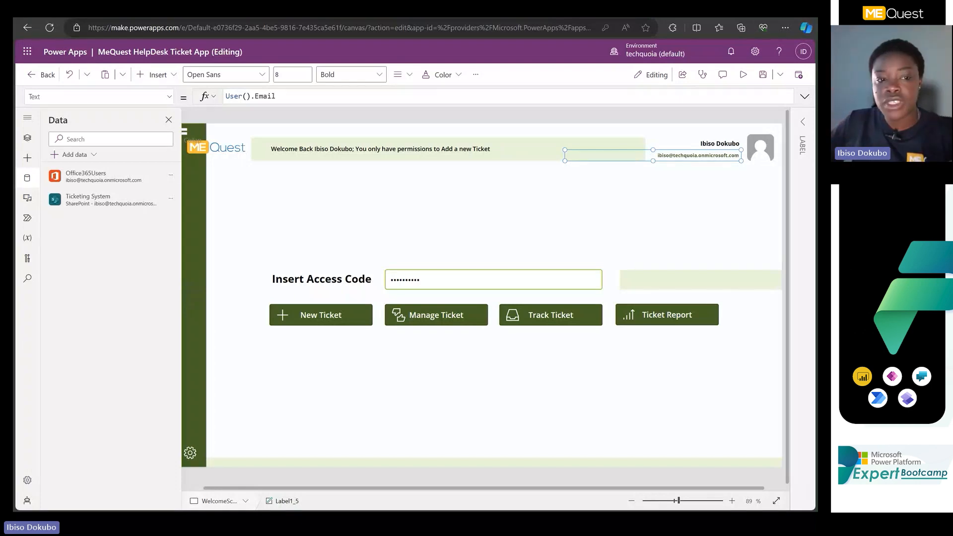
left_click(168, 121)
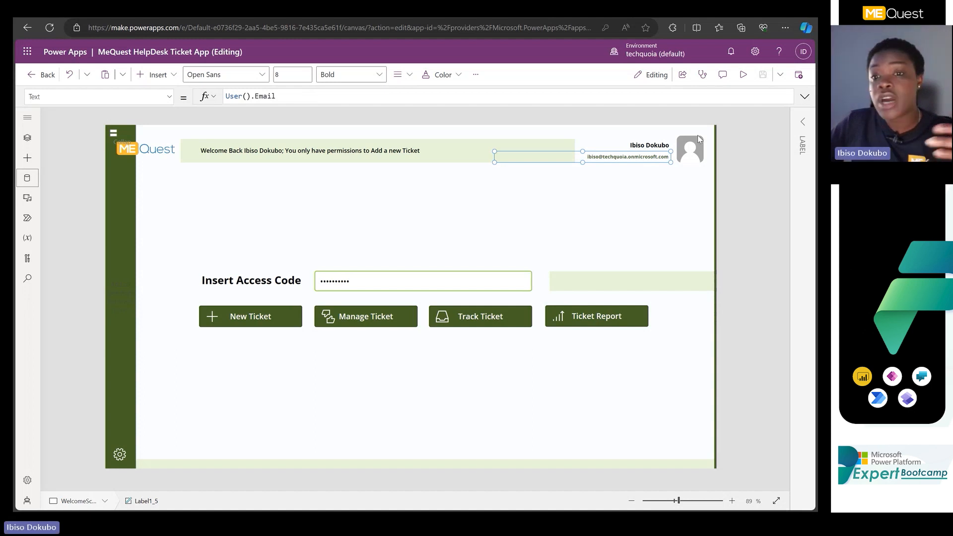
left_click(801, 126)
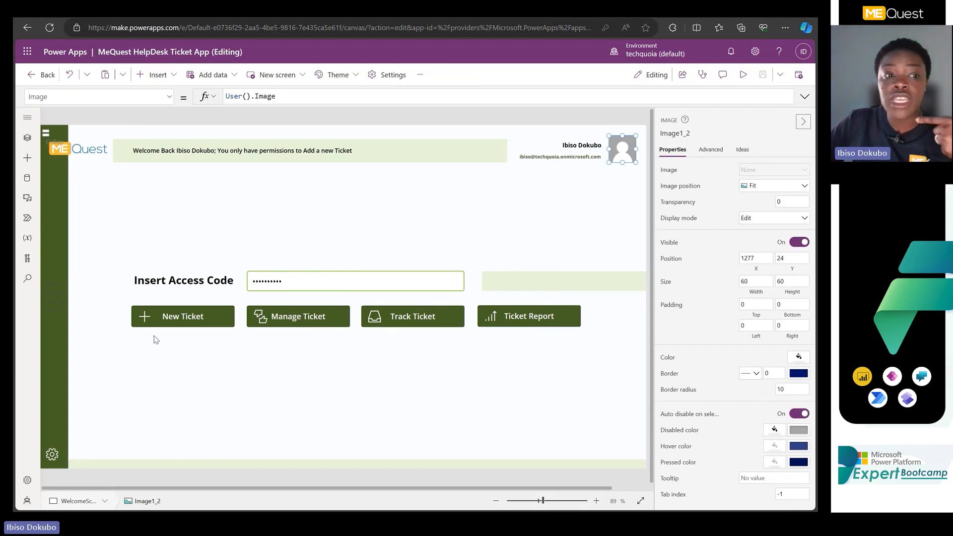
left_click(798, 126)
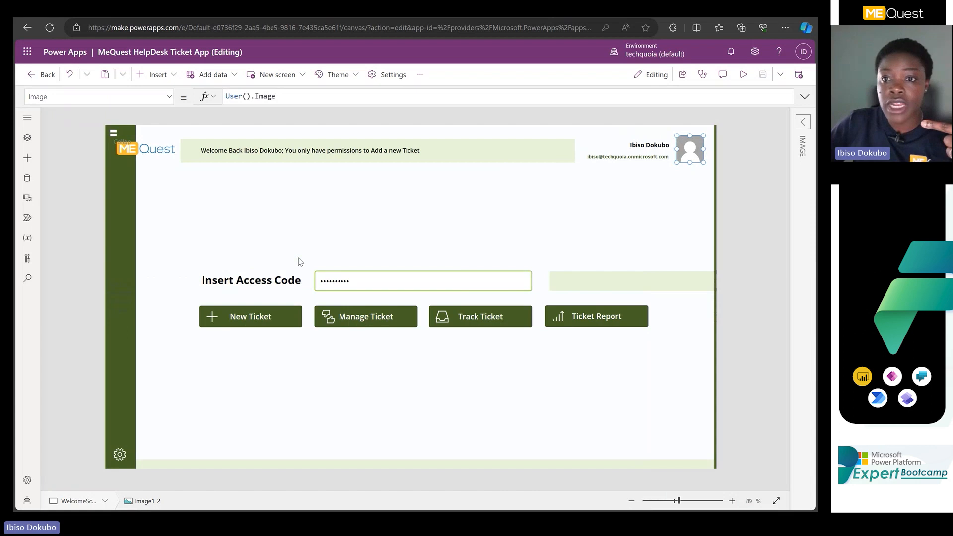
Preview the app, view the first ticket's details from the Manage Ticket area's ticket list, and return to editing.
key("F5")
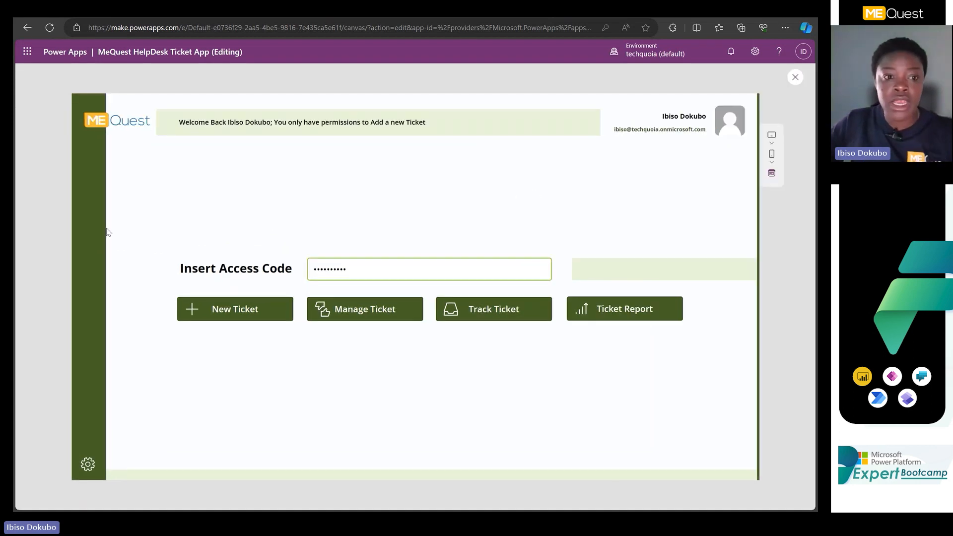
left_click(347, 309)
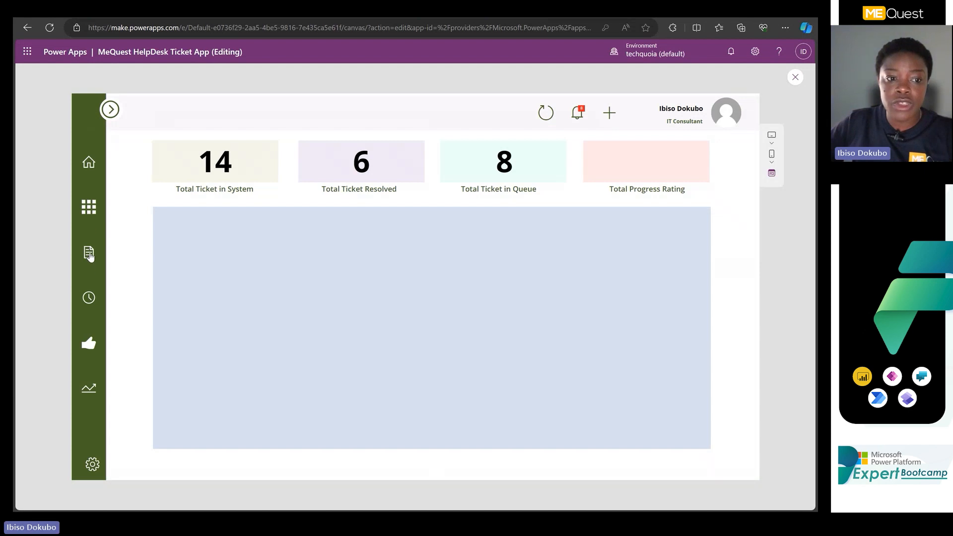
left_click(89, 253)
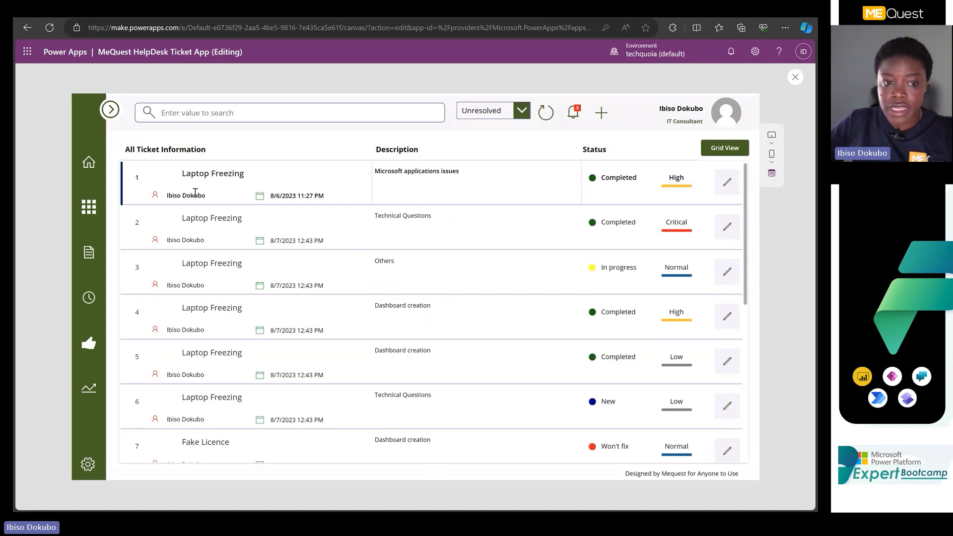
left_click(172, 199)
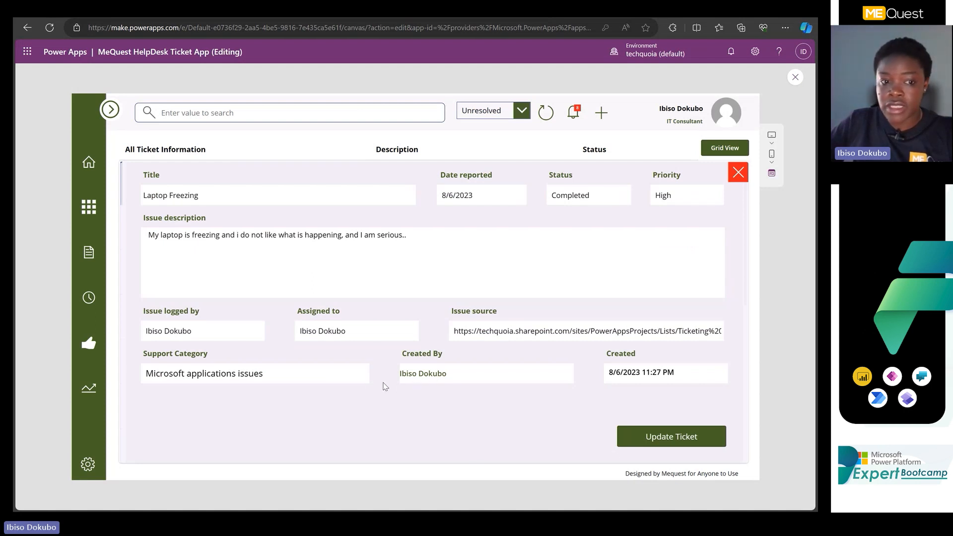
left_click(738, 172)
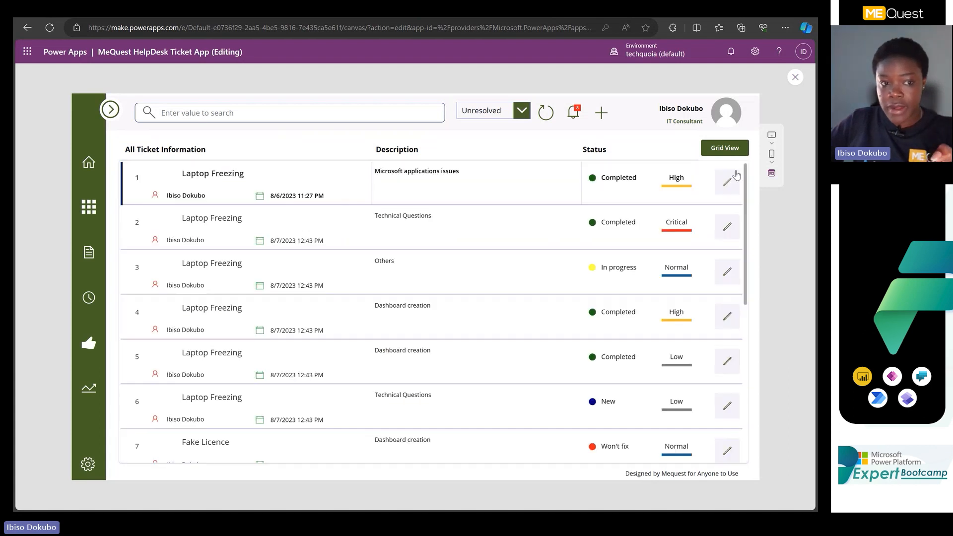
left_click(196, 203)
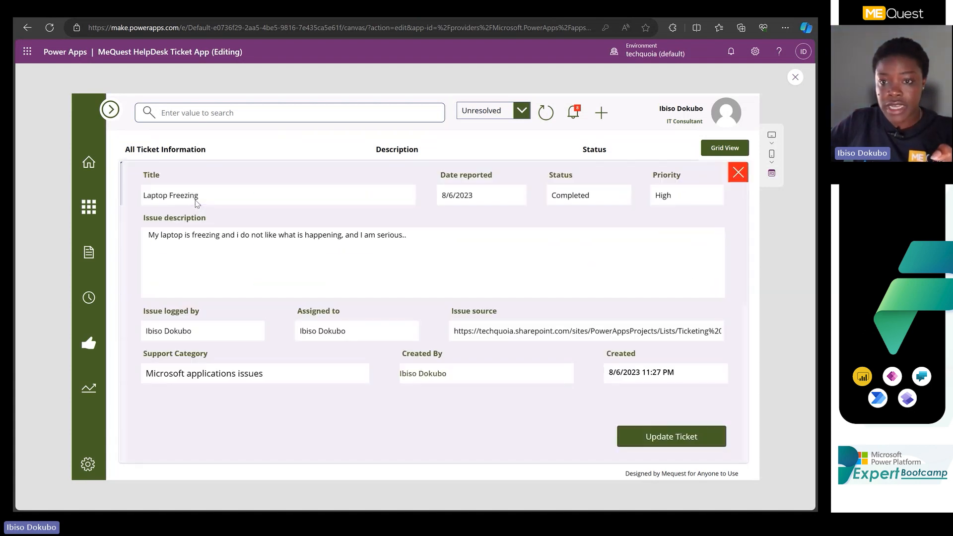
left_click(738, 174)
left_click(795, 78)
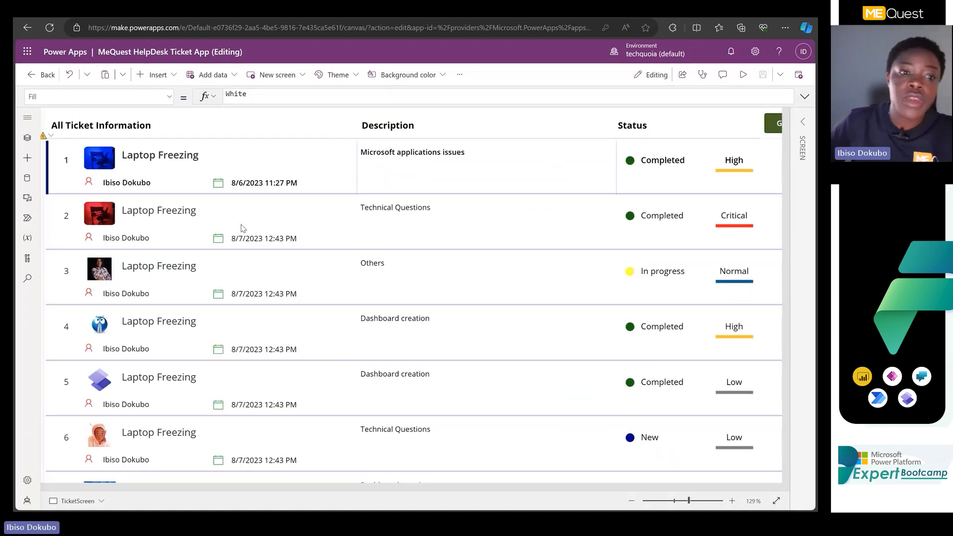
Change the Text formula of the gallery's assigned person label to ThisItem.'Created By'.DisplayName.
scroll(242, 228, "up", 5, "ctrl")
left_click(92, 171)
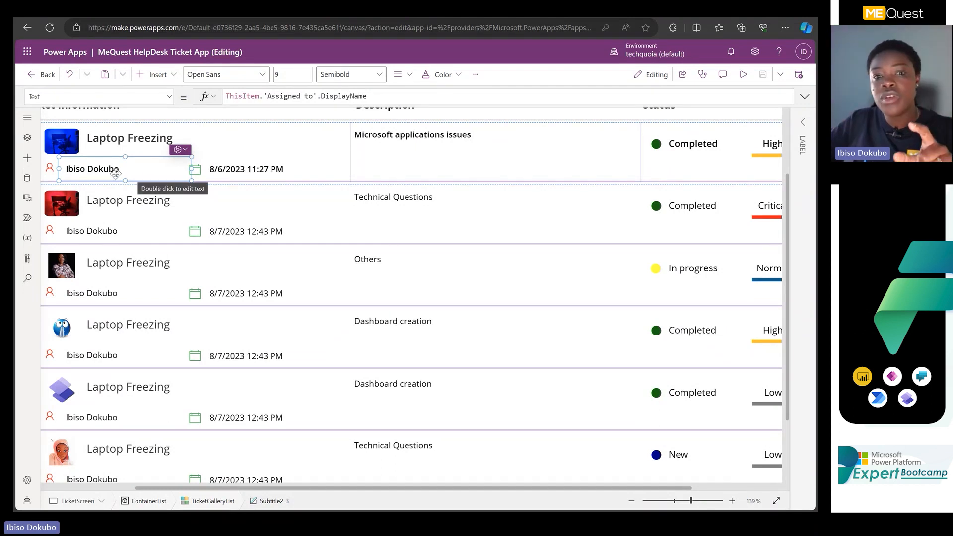
left_click(299, 97)
left_click_drag(264, 95, 438, 92)
type("c")
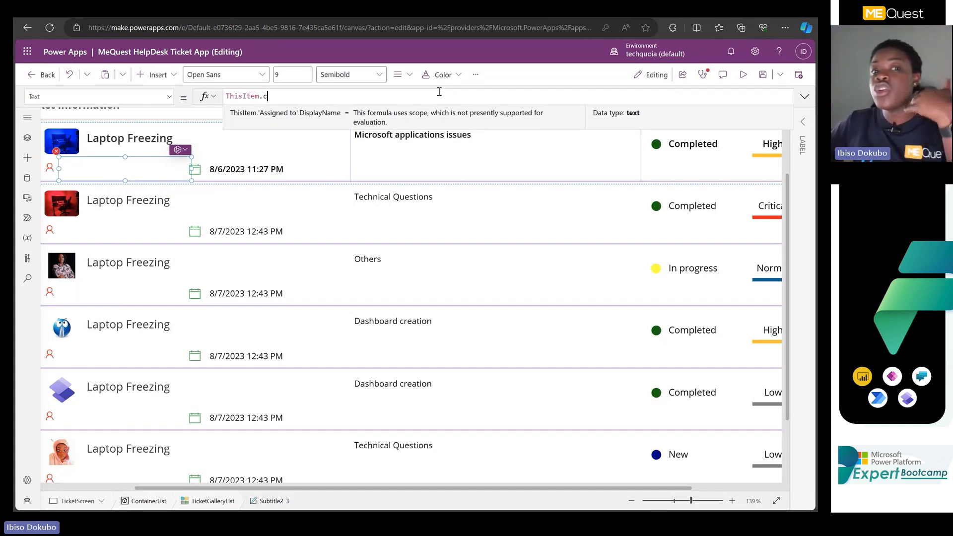
type("reate")
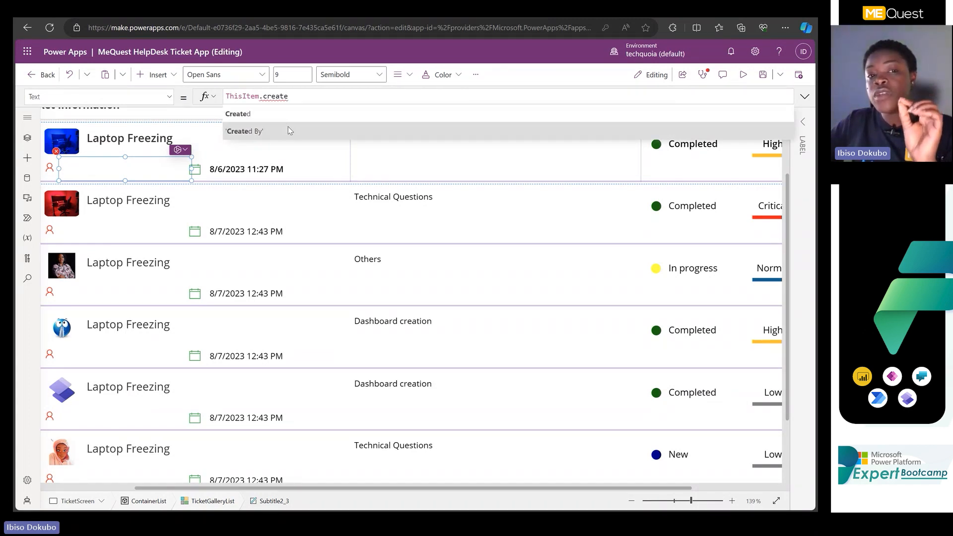
left_click(288, 127)
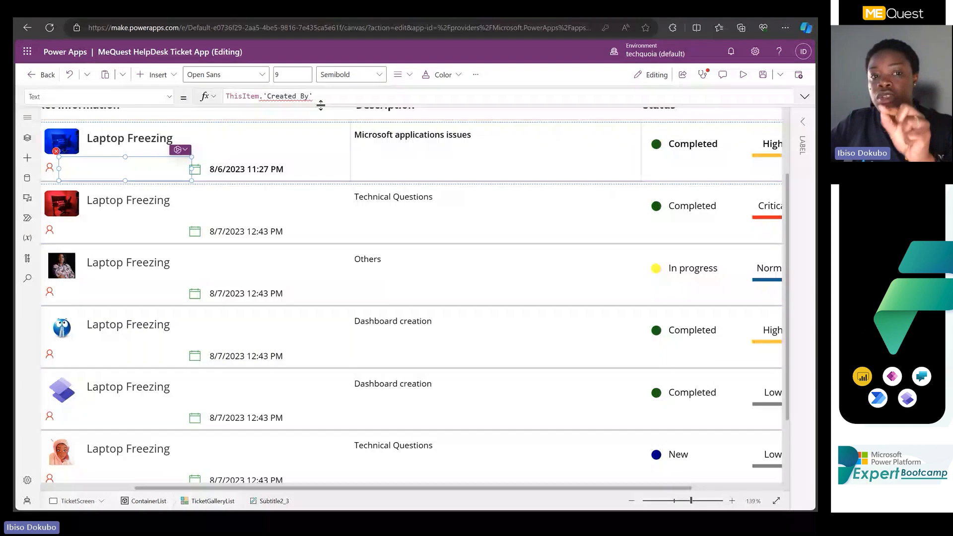
type(".")
left_click(260, 150)
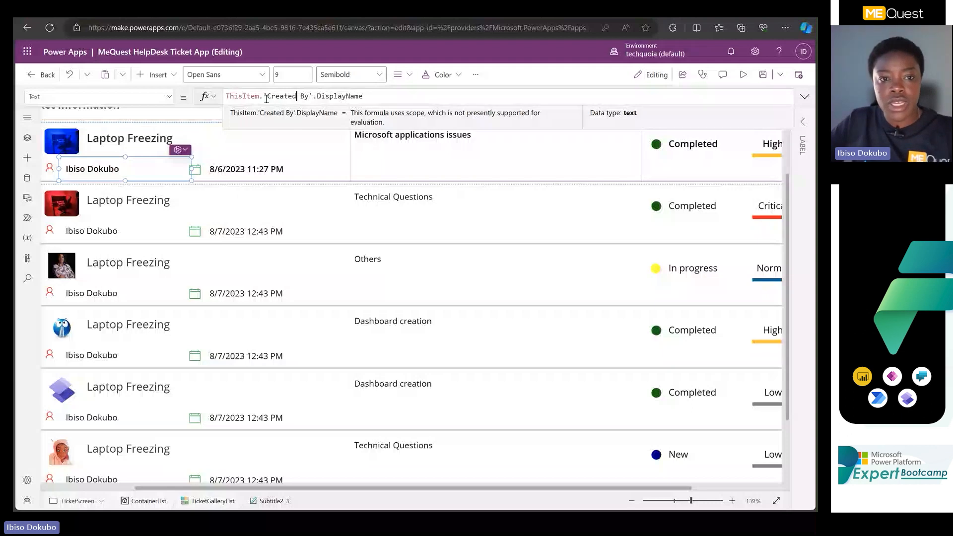
Set the person label's Text formula back to ThisItem.'Assigned to'.DisplayName and check it in the expanded formula bar.
left_click_drag(266, 98, 308, 97)
left_click_drag(364, 96, 382, 96)
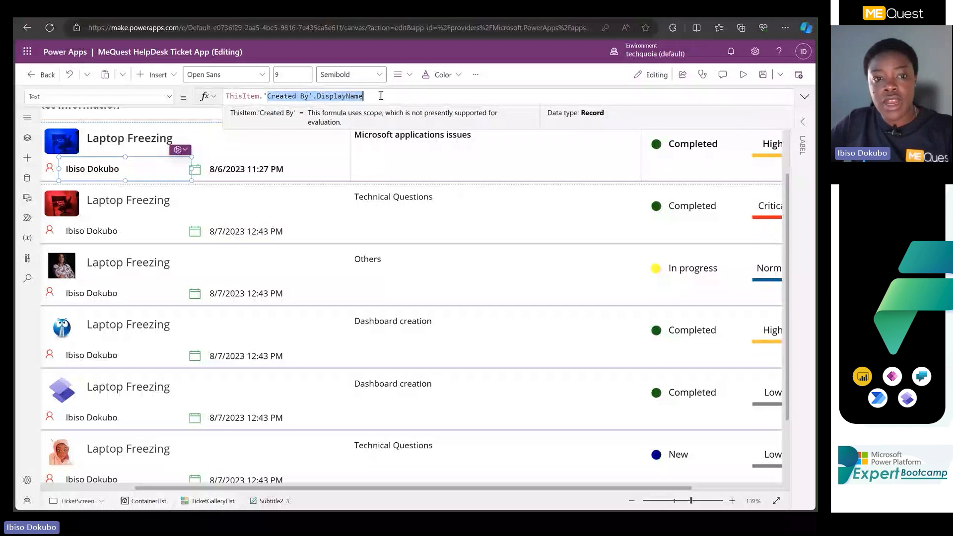
type("ass")
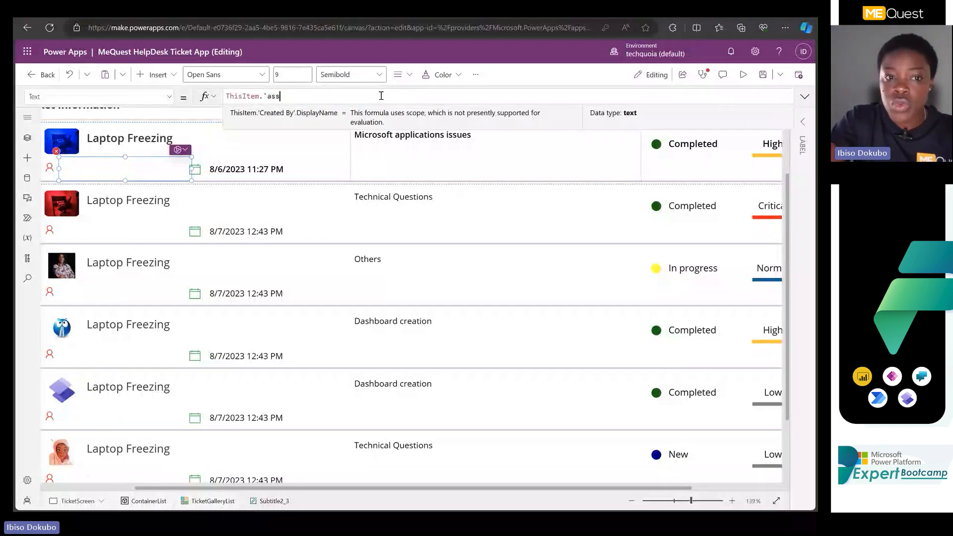
key("BackSpace")
key("BackSpace")
key("BackSpace")
key("BackSpace")
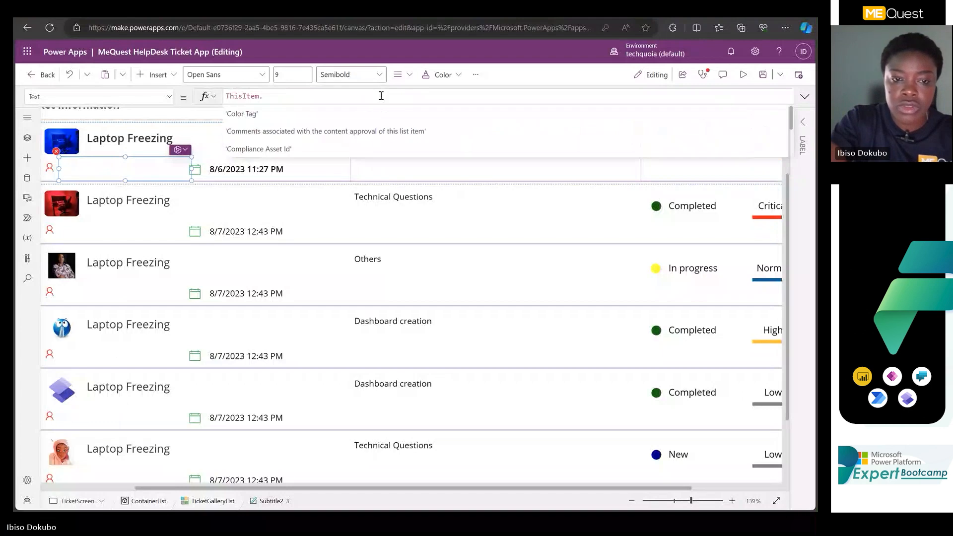
type("assi")
key("Tab")
type(".")
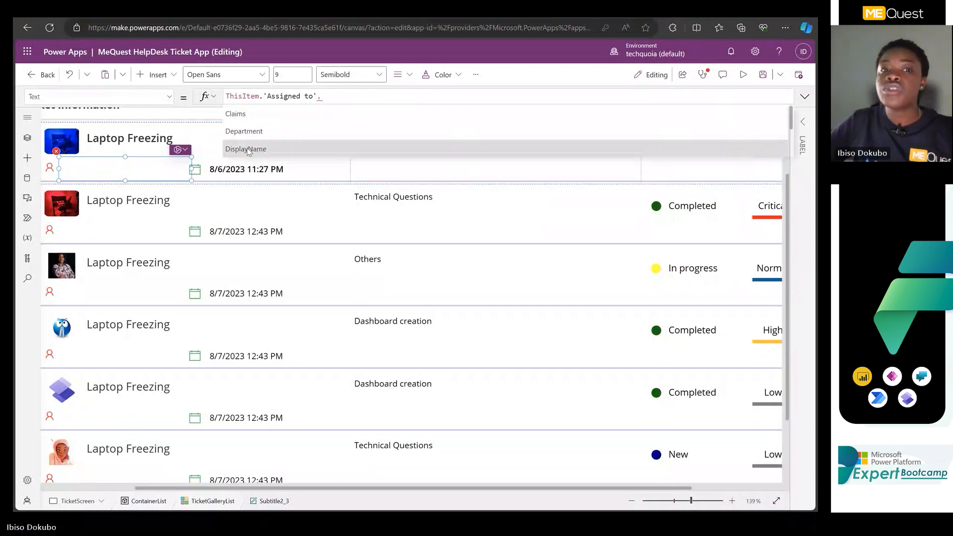
left_click(248, 149)
left_click(804, 97)
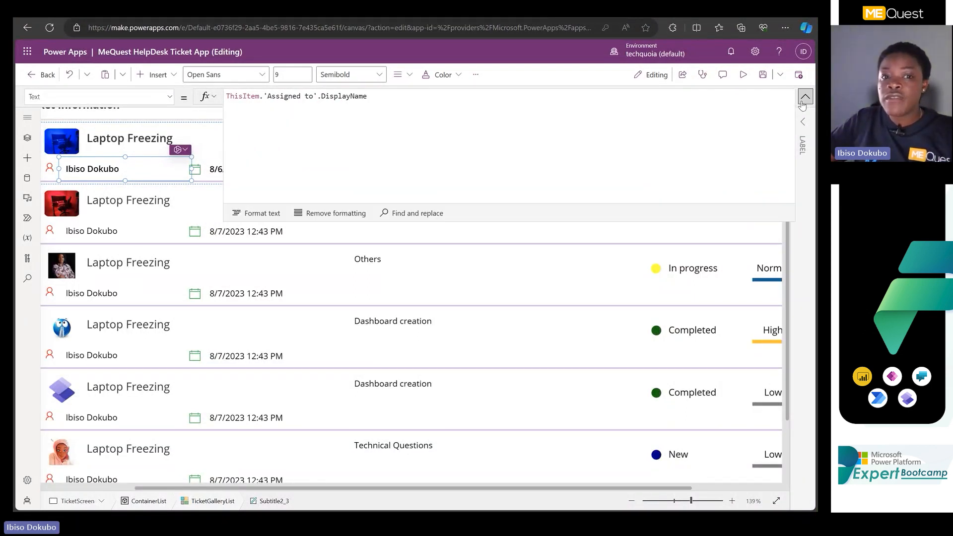
left_click(806, 96)
left_click(803, 122)
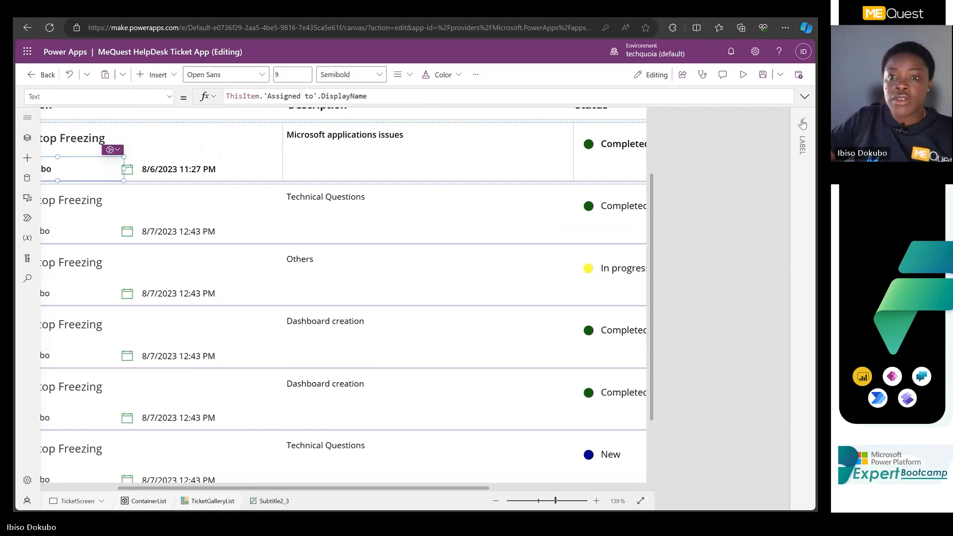
left_click(806, 97)
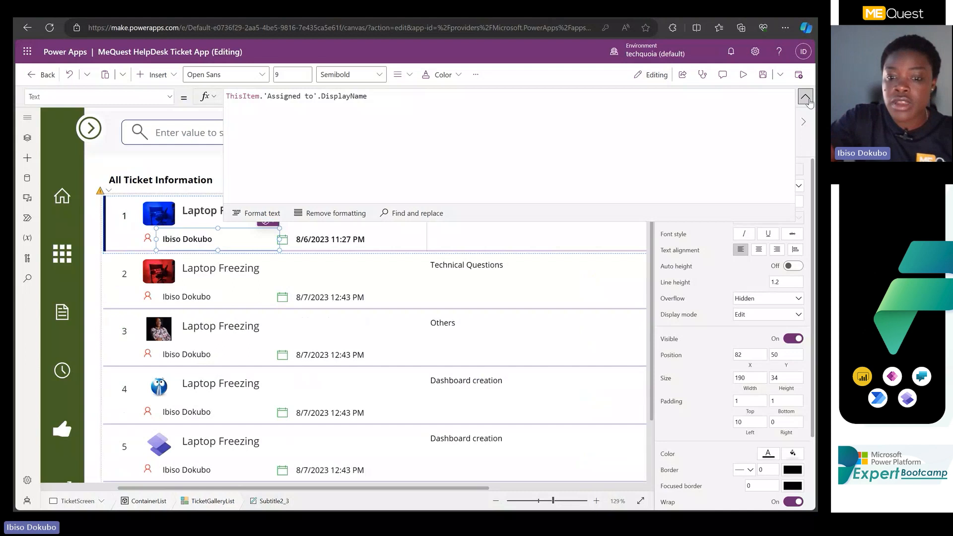
left_click(806, 97)
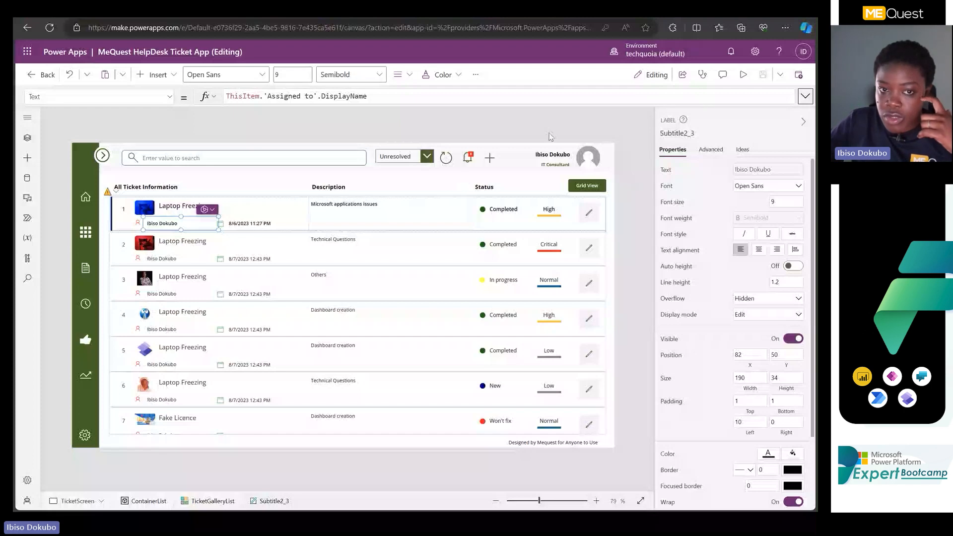
left_click(530, 131)
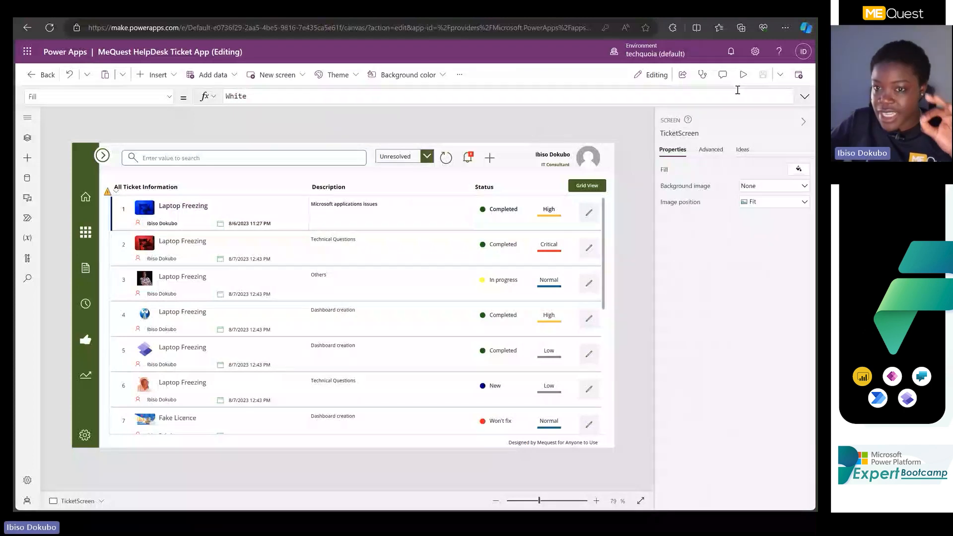
left_click(805, 97)
left_click(806, 98)
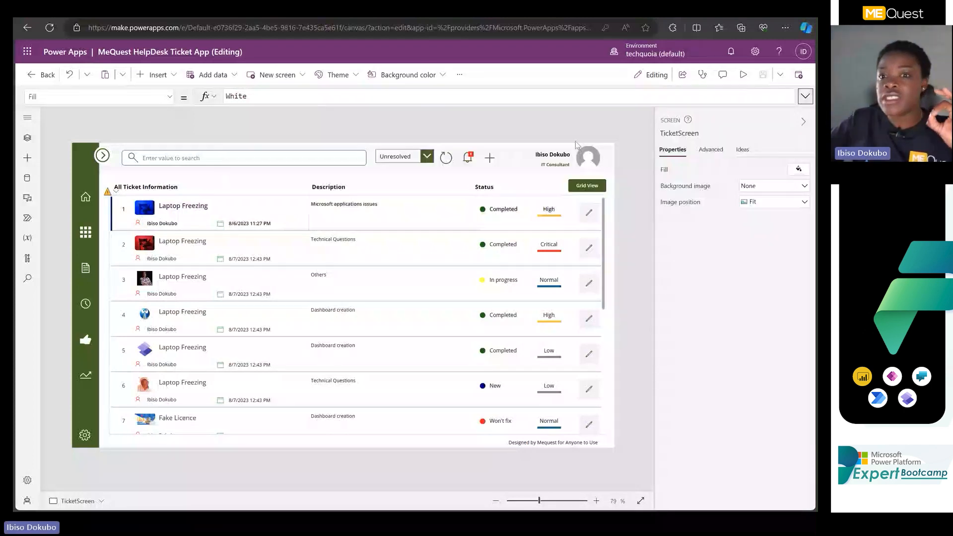
left_click(804, 122)
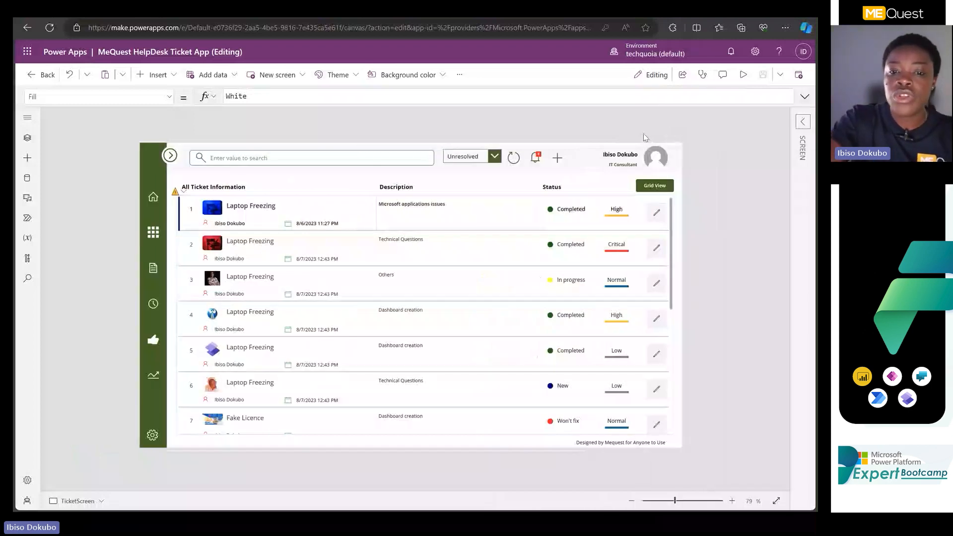
scroll(644, 138, "up", 2)
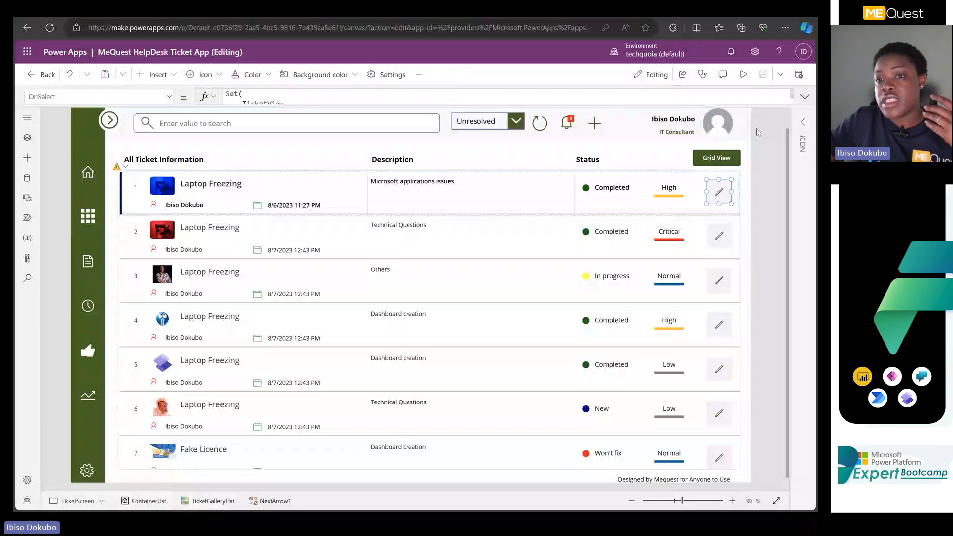
Preview the app, view the first ticket's edit form, and return to editing.
left_click(743, 74)
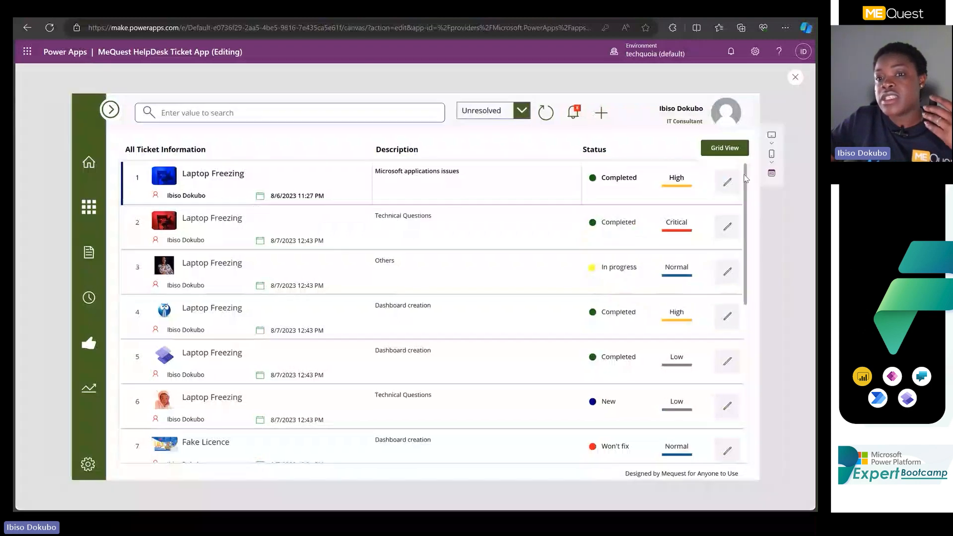
left_click(727, 182)
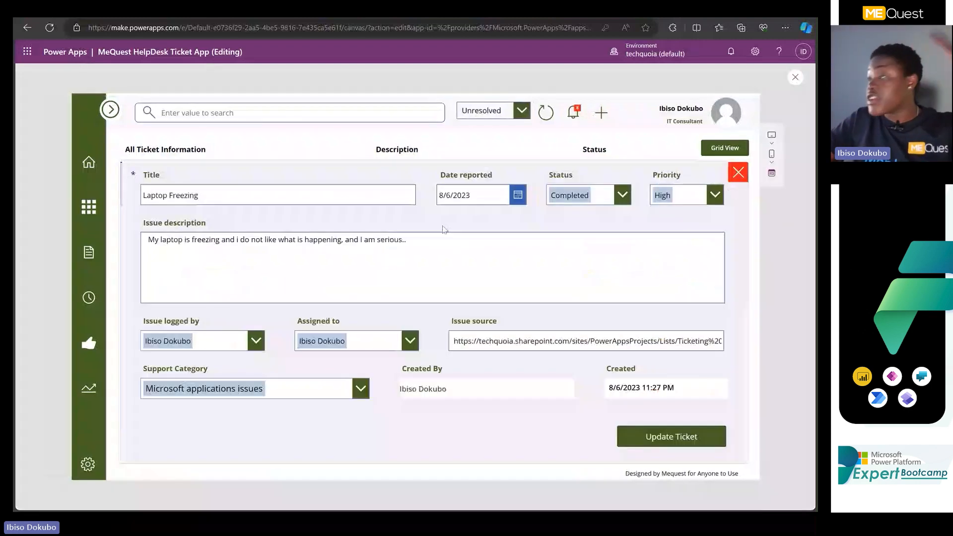
left_click(796, 77)
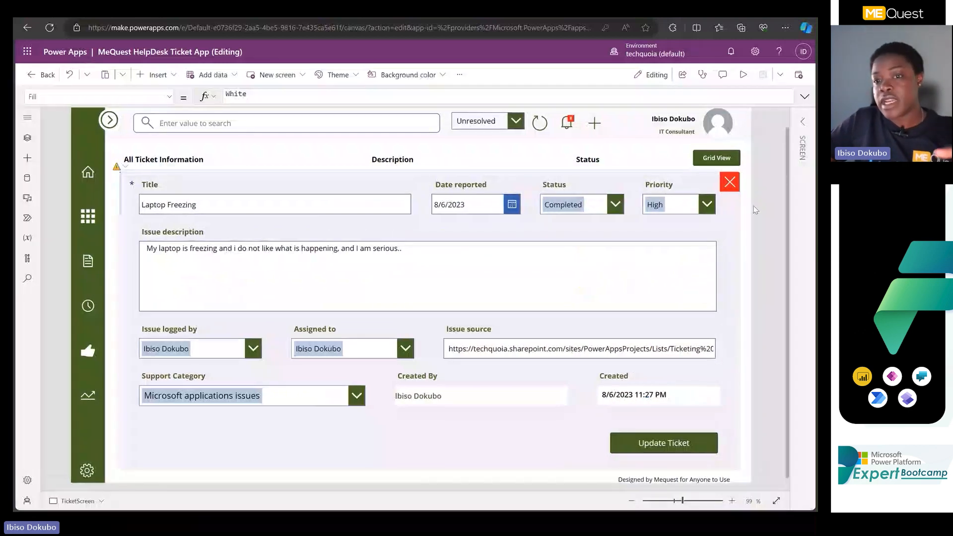
scroll(759, 182, "up", 1)
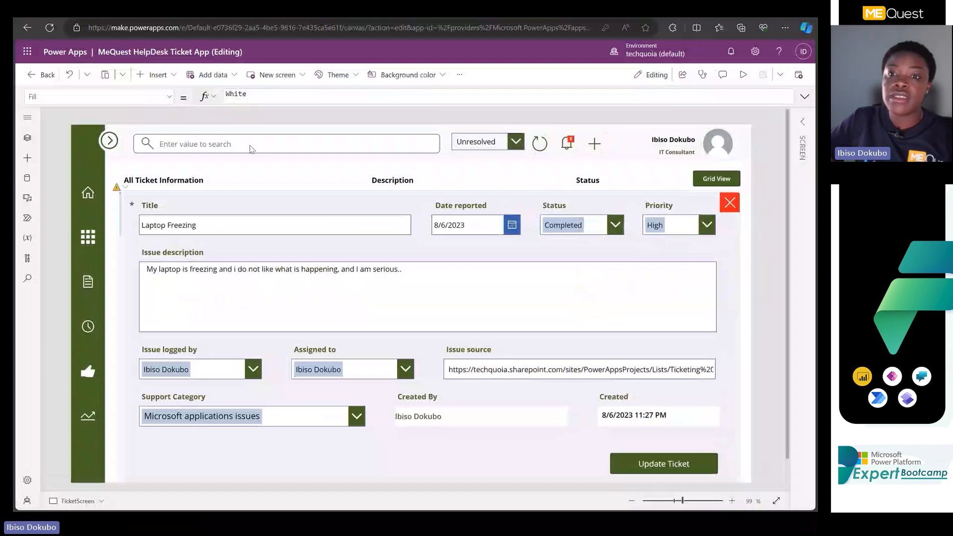
Preview the app, go to the Support Ticket on Queue screen, and return to editing.
left_click(744, 75)
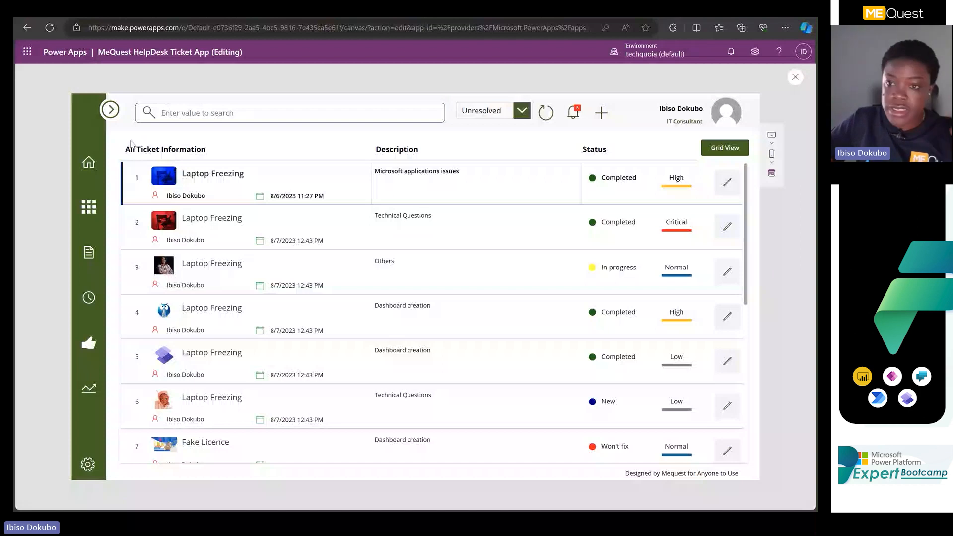
key("Escape")
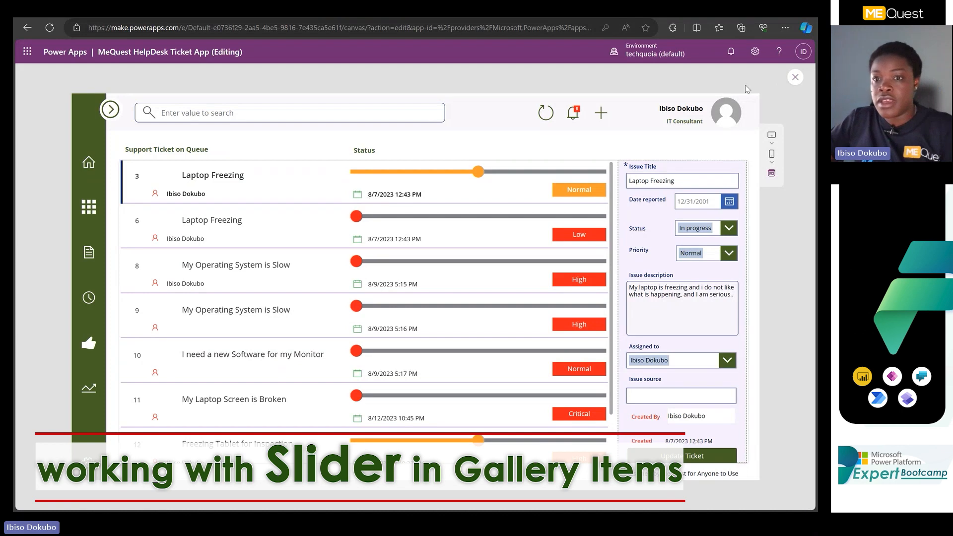
left_click(795, 78)
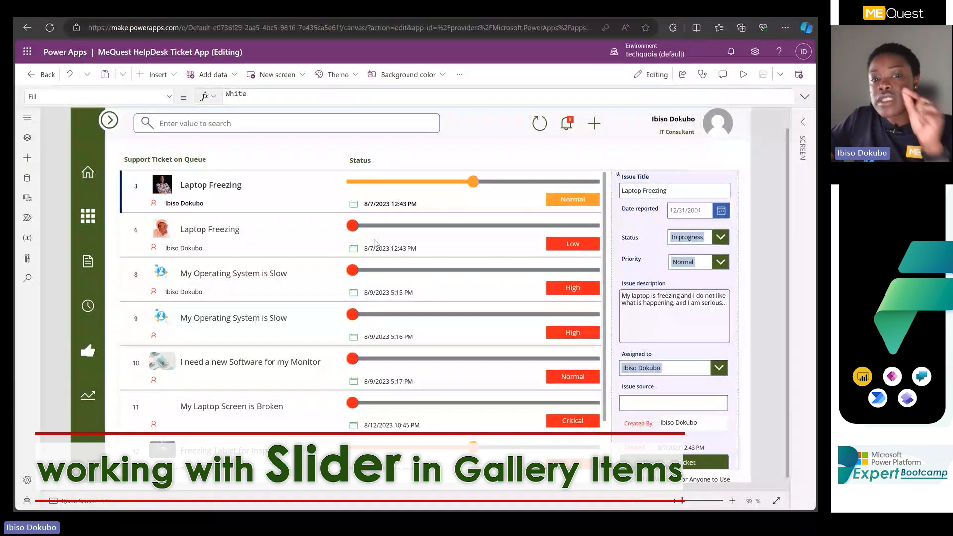
Select the status slider of the first queued ticket and search the insertable controls for "sli" without adding one.
left_click(365, 182)
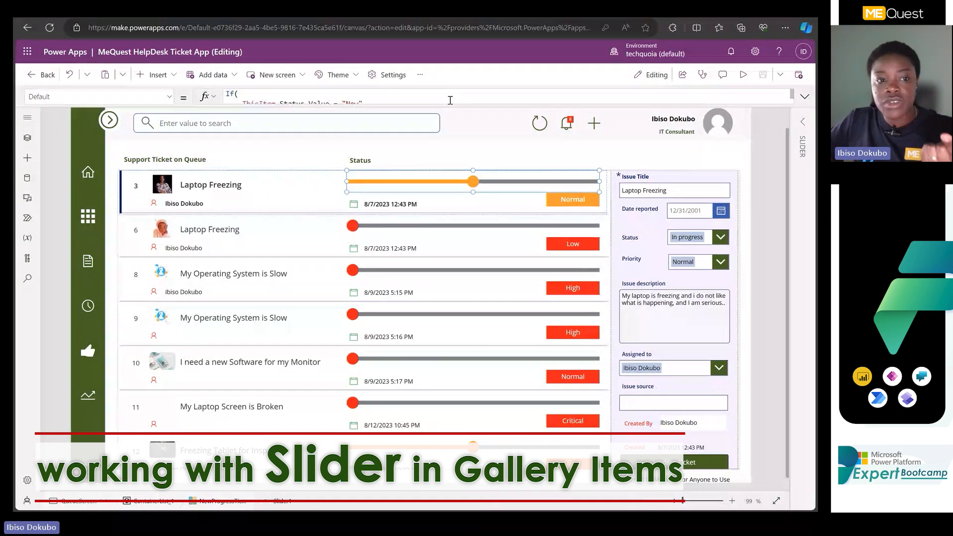
left_click(167, 73)
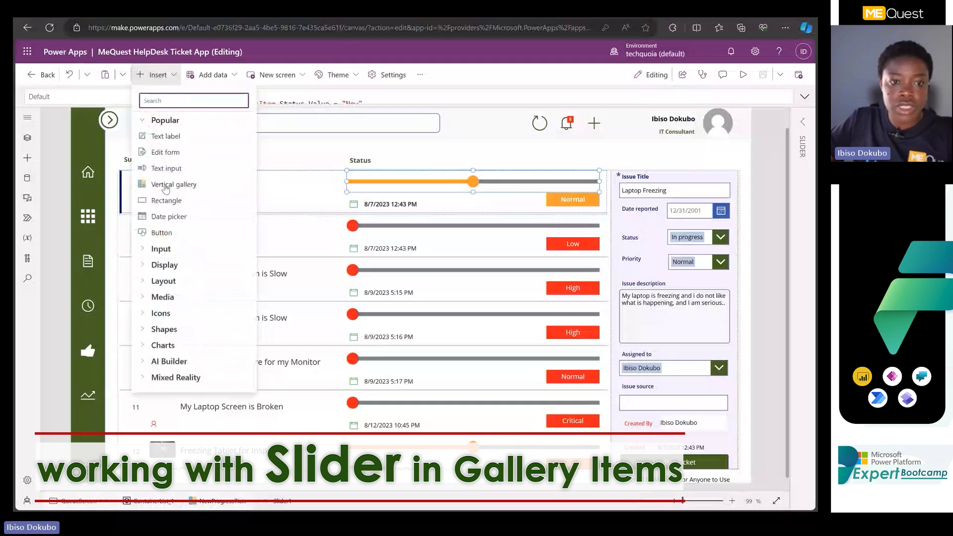
left_click(194, 101)
type("sli")
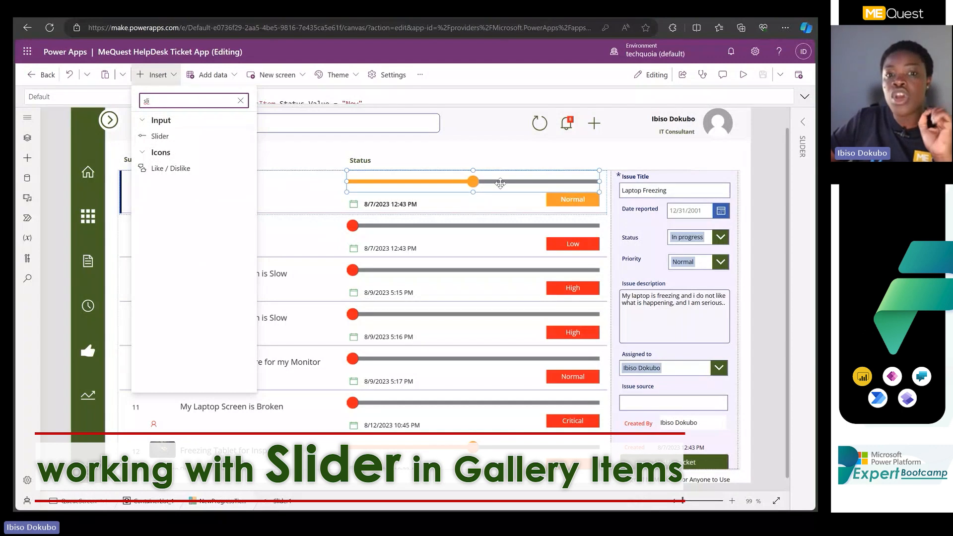
left_click(425, 190)
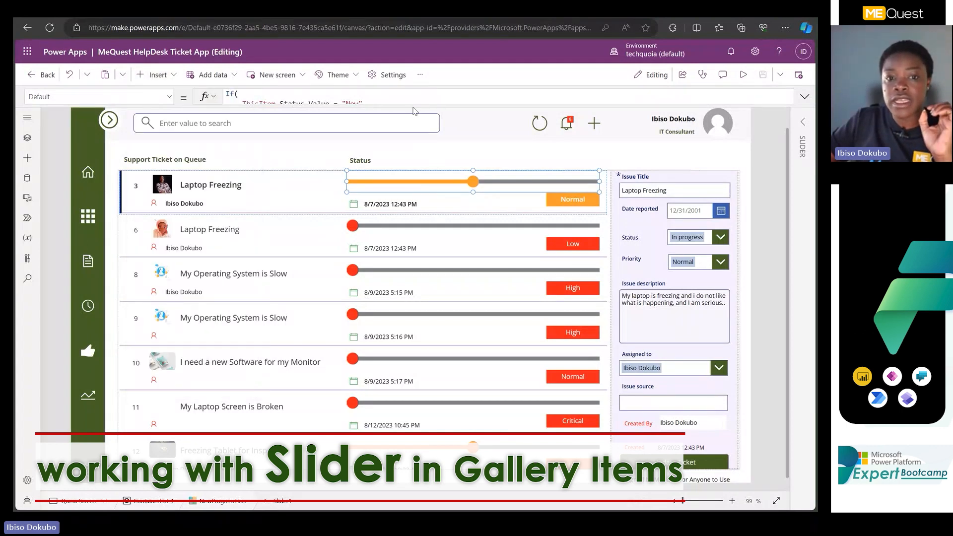
Examine the nested If formula in the slider's Default property, and collapse the formula bar.
left_click(416, 104)
left_click_drag(415, 222, 414, 220)
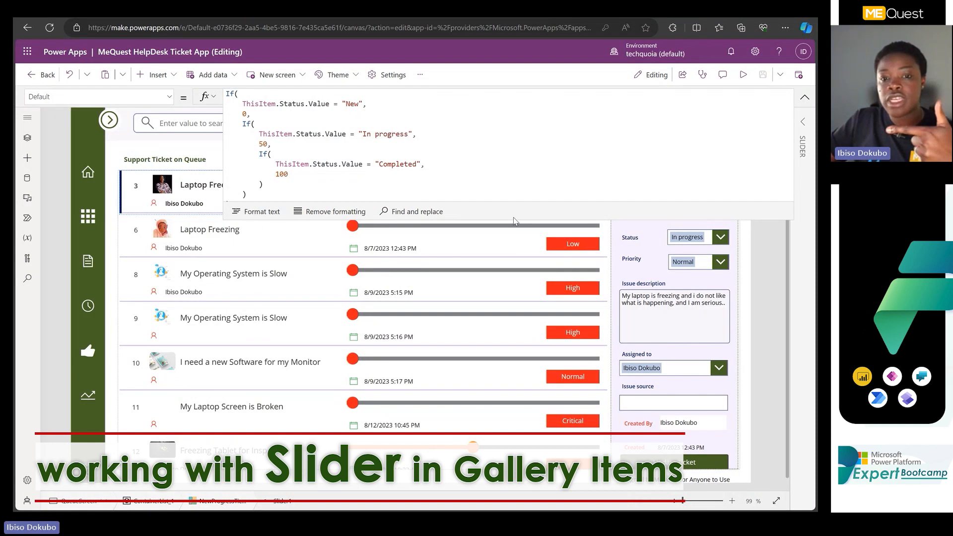
left_click(510, 182)
left_click_drag(502, 150, 502, 139)
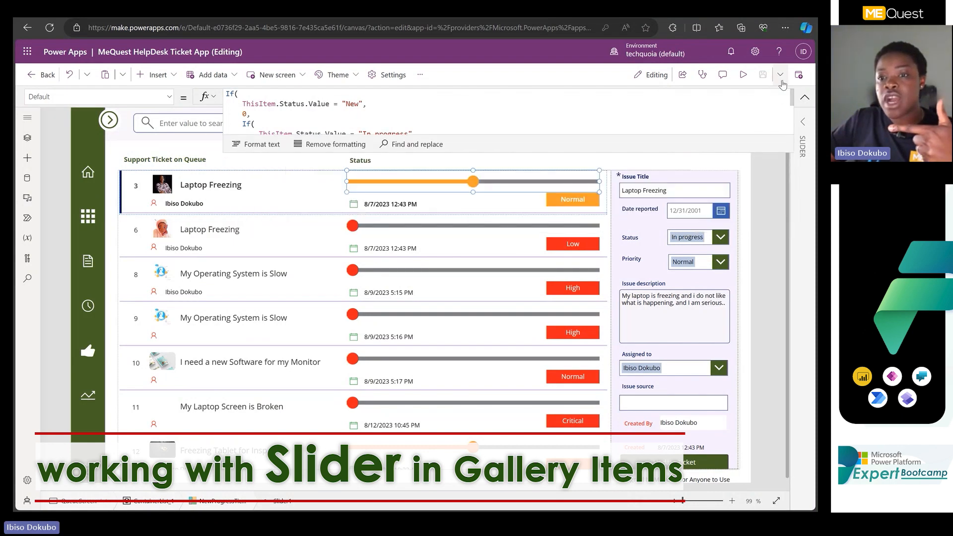
left_click(806, 99)
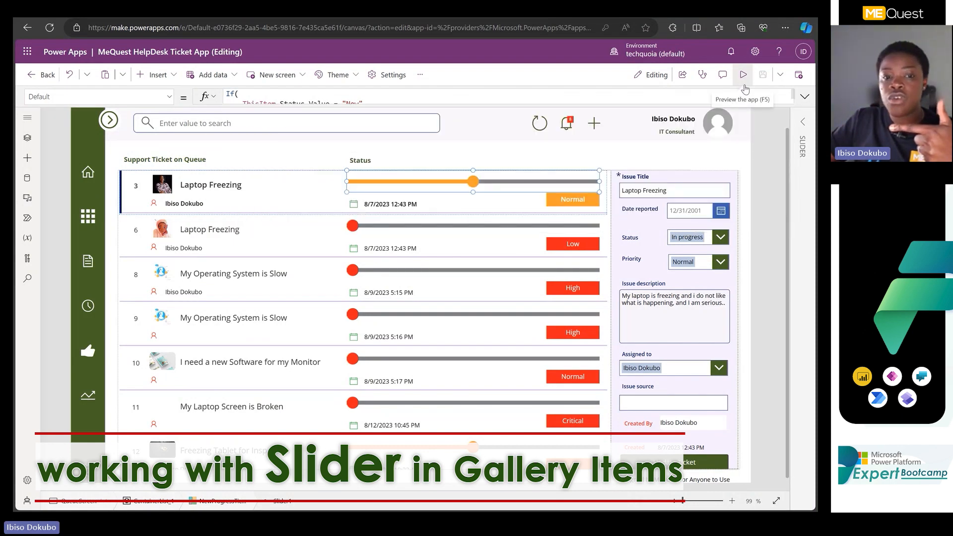
Preview the app, set the status of queued ticket 6, Laptop Freezing, to "Won&#39;t fix", and update the ticket.
left_click(743, 84)
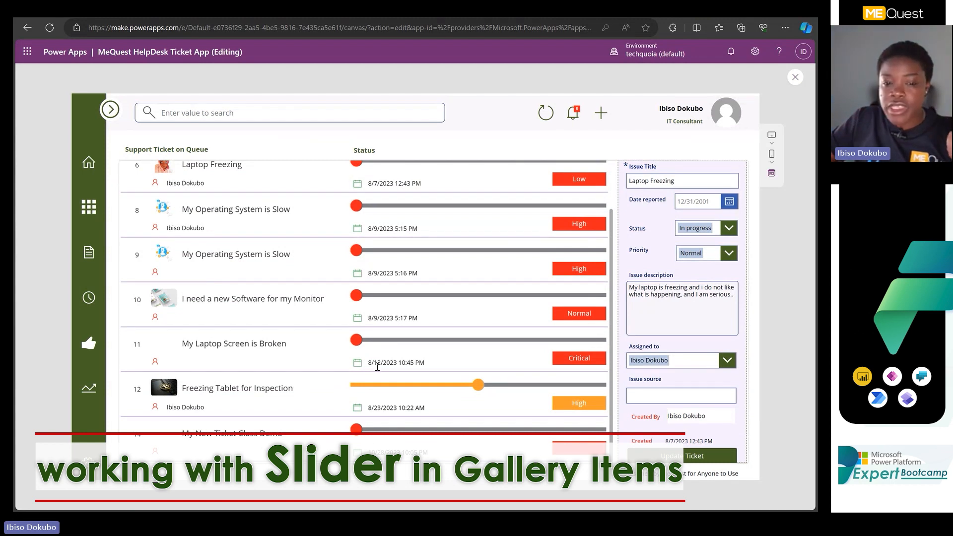
scroll(374, 370, "up", 1)
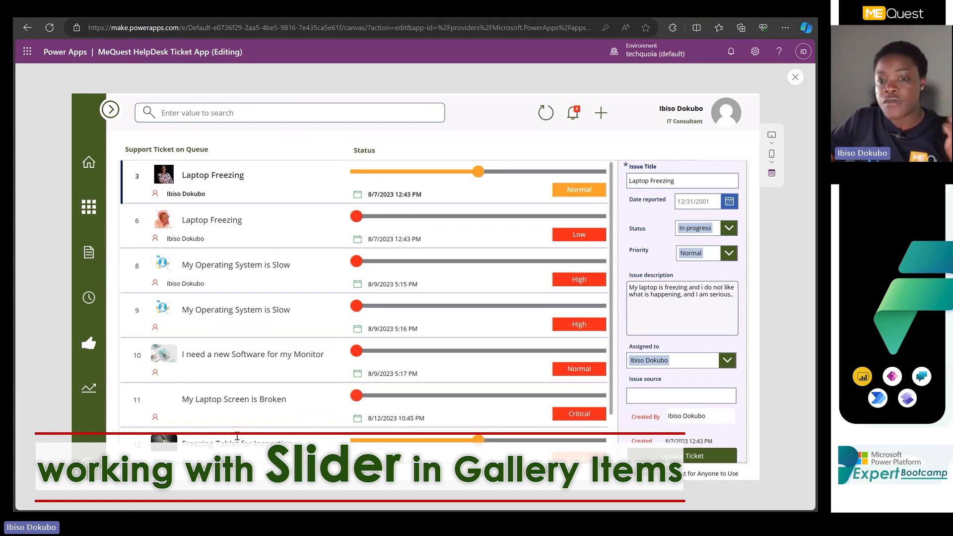
left_click(466, 242)
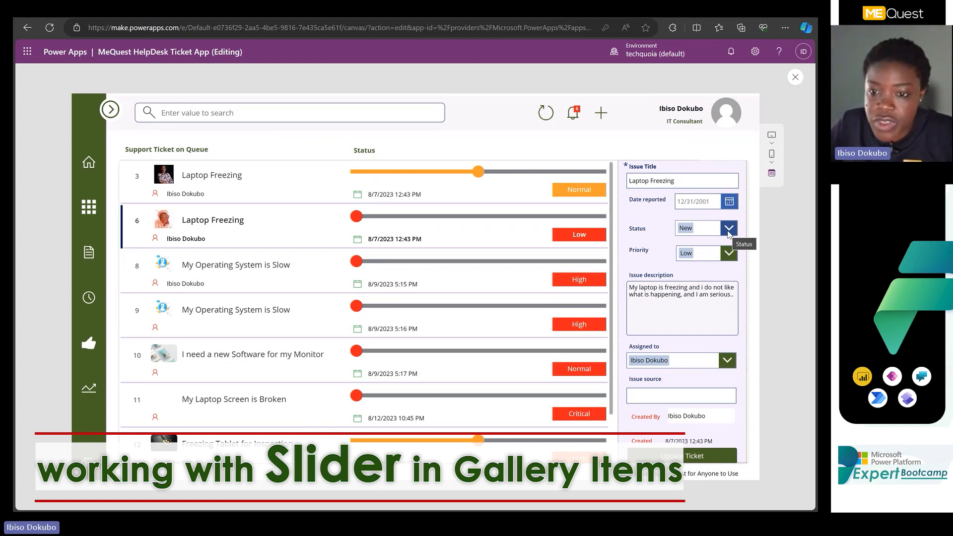
left_click(729, 254)
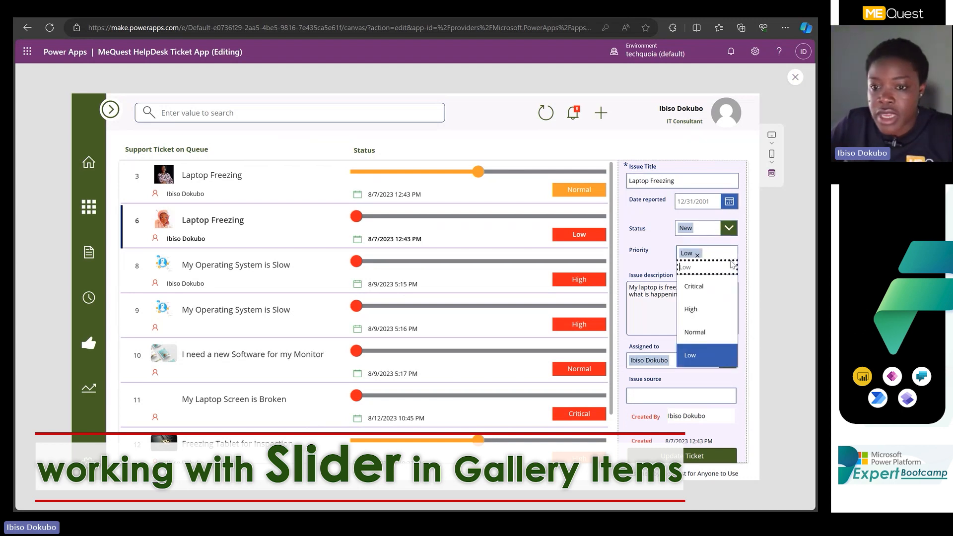
left_click(729, 228)
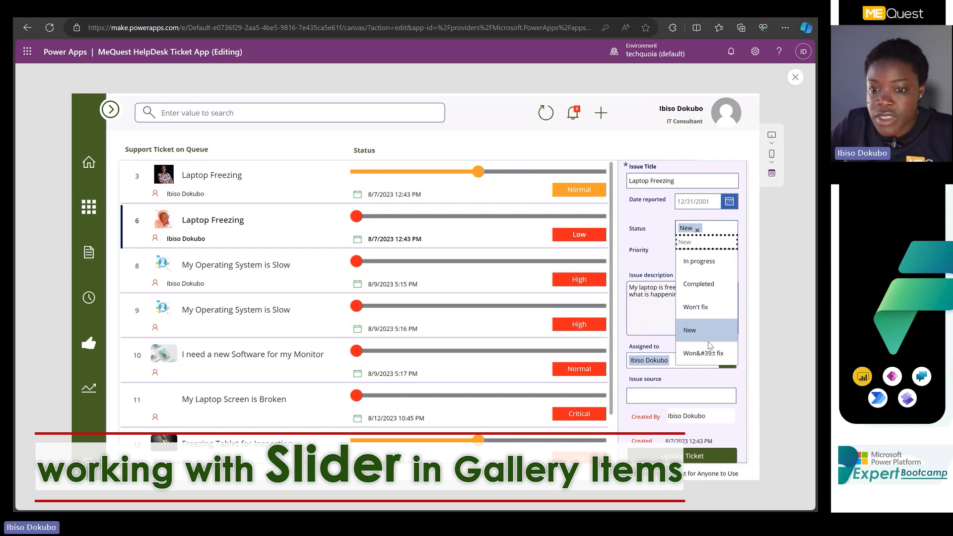
left_click(708, 352)
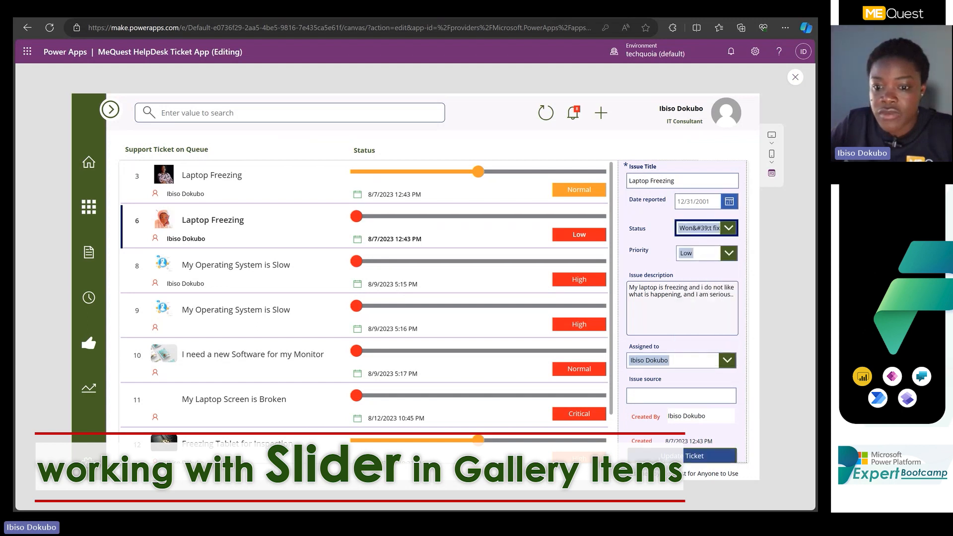
left_click(672, 456)
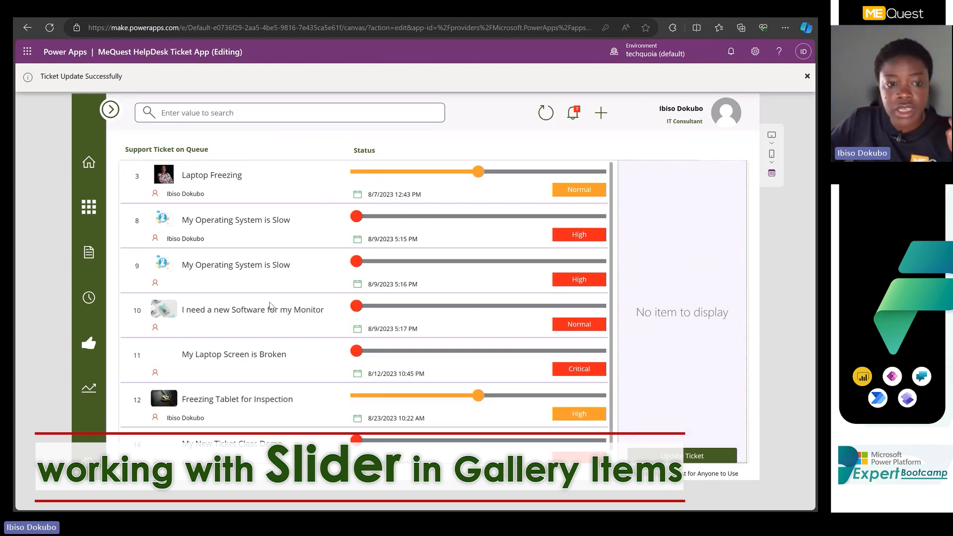
View the details of the Freezing Tablet for Inspection ticket and look over the remaining queued tickets' status sliders.
scroll(197, 342, "down", 1)
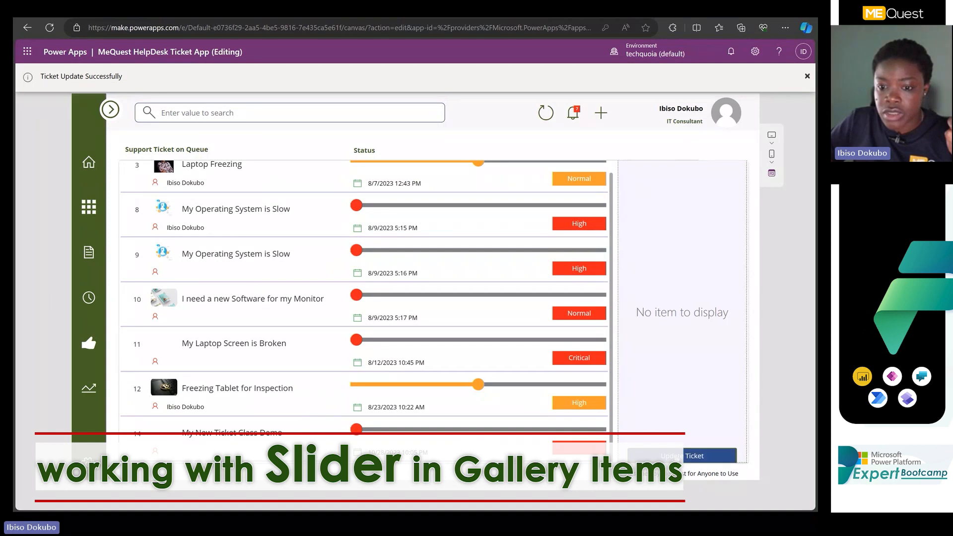
left_click(705, 455)
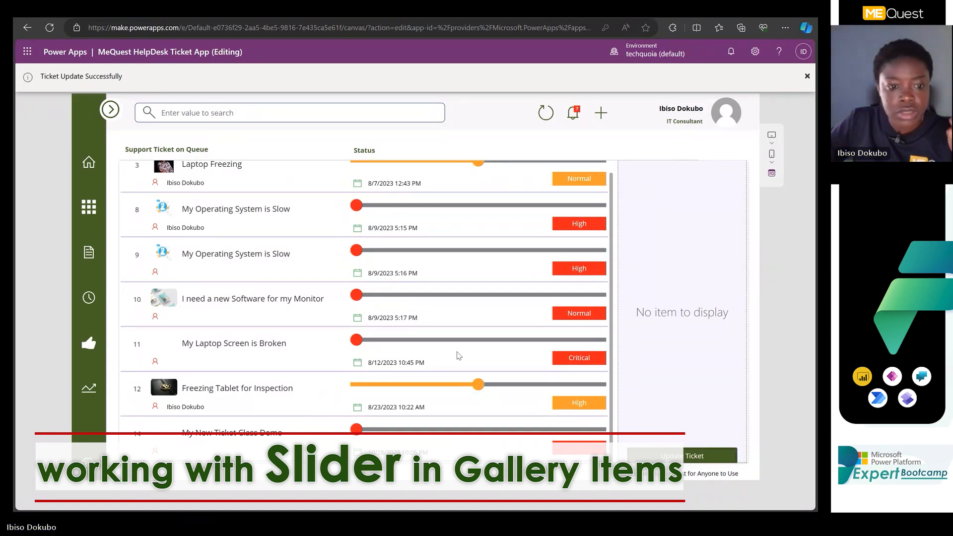
left_click(206, 415)
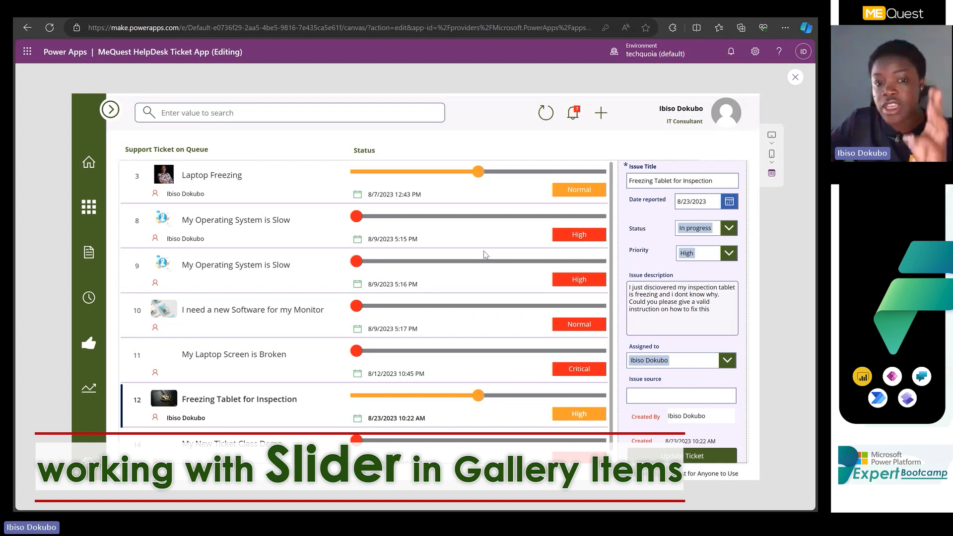
scroll(483, 252, "down", 1)
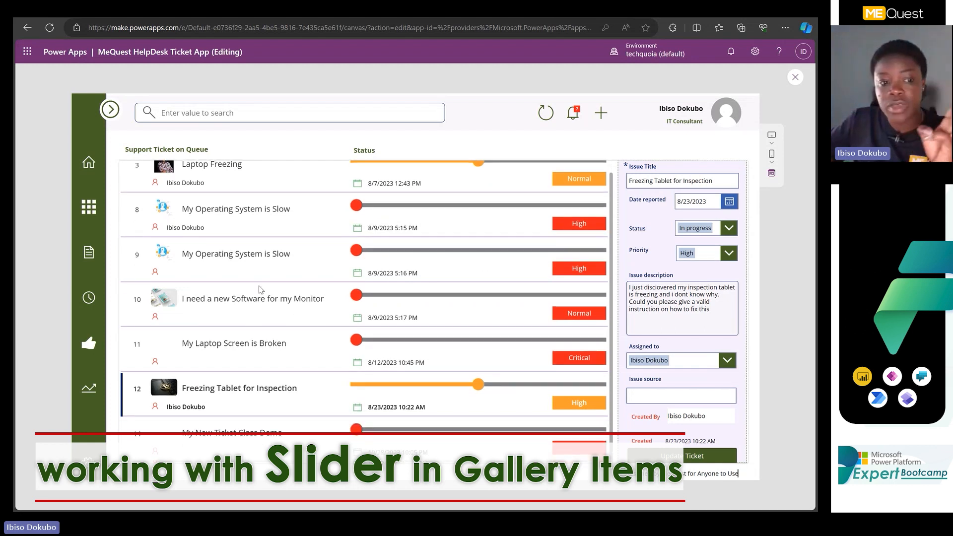
On the resolved tickets screen, set the Fake Licence ticket's status to In progress and update the ticket.
left_click(92, 350)
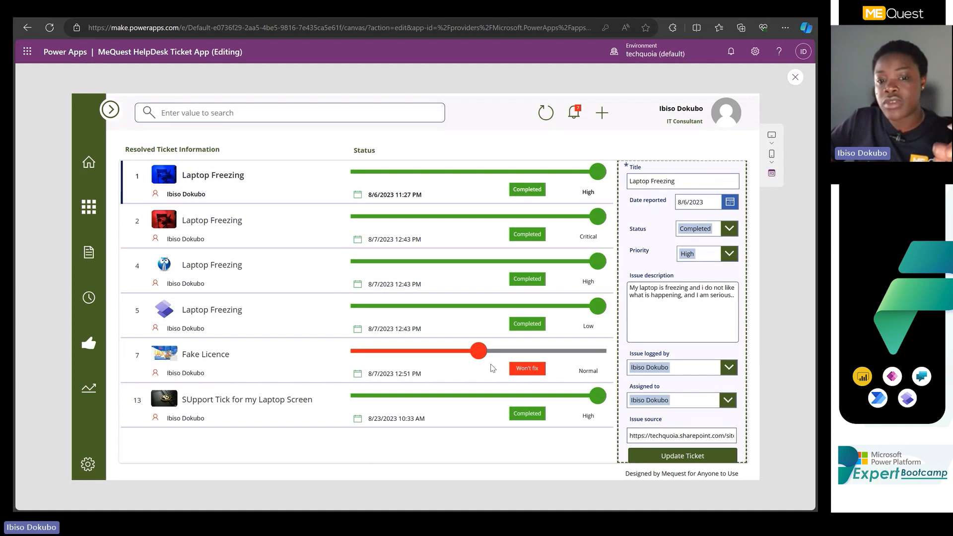
left_click(729, 230)
left_click(258, 380)
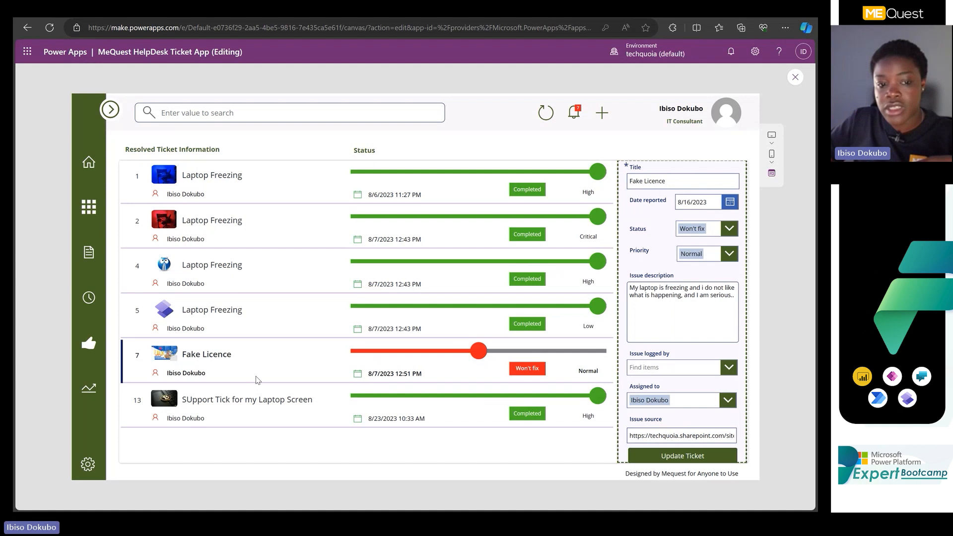
left_click(730, 235)
left_click(700, 262)
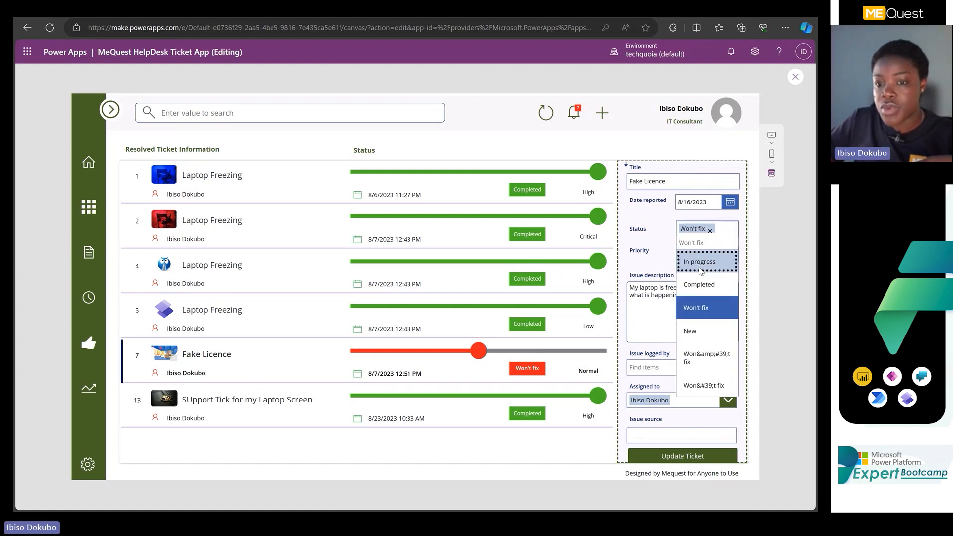
left_click(669, 462)
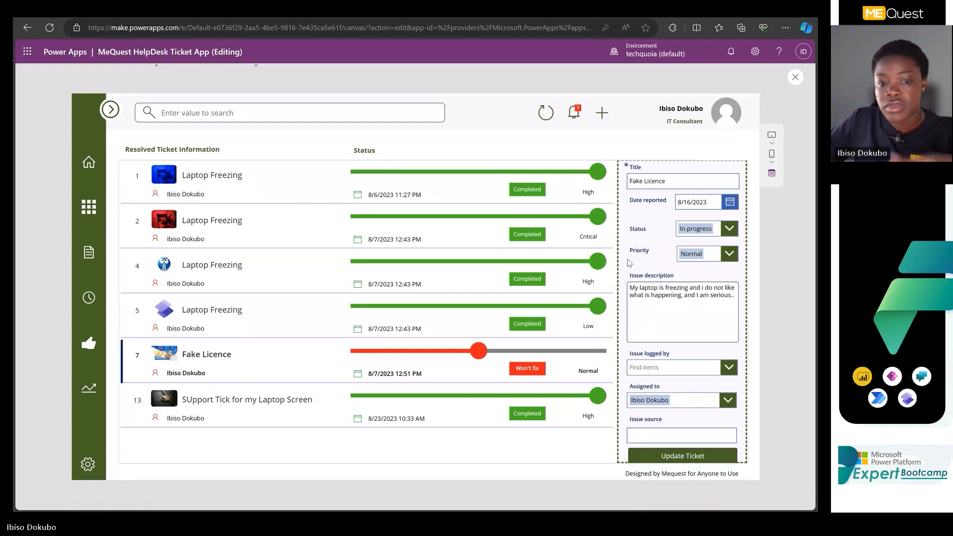
Return to the Support Ticket on Queue screen and exit the app preview.
left_click(93, 302)
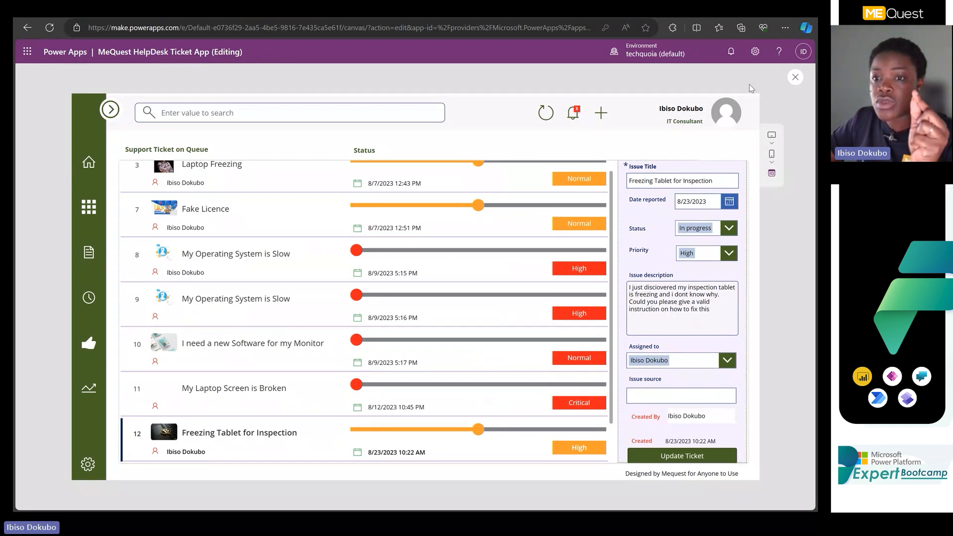
left_click(796, 77)
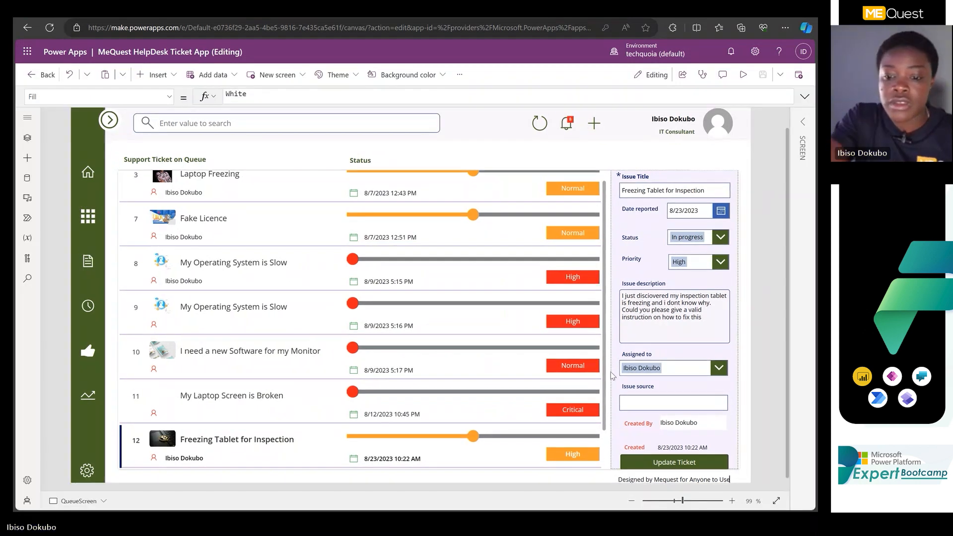
Examine the CountRows formula in the Text property of the notification bell's count label, and deselect the label.
scroll(613, 376, "up", 5)
scroll(595, 380, "up", 3)
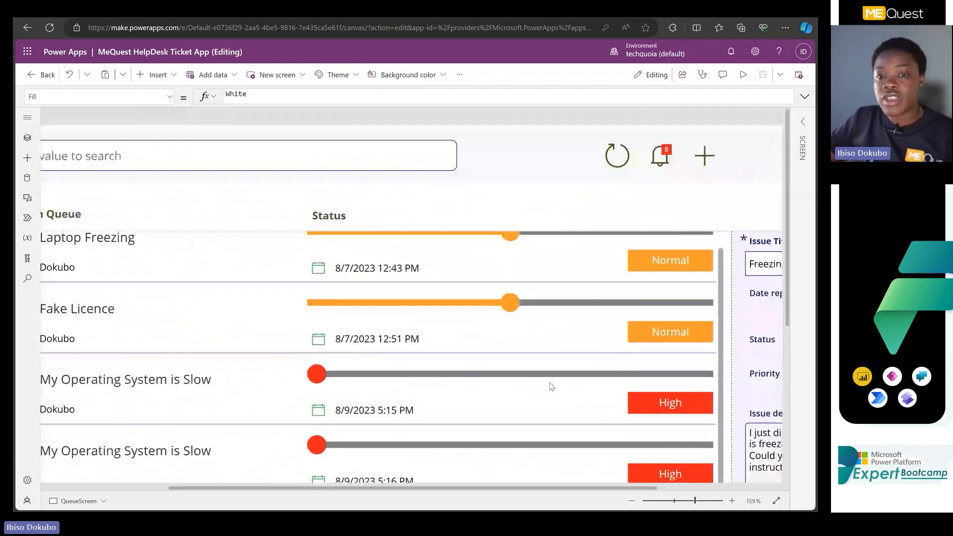
left_click(669, 157)
left_click(667, 151)
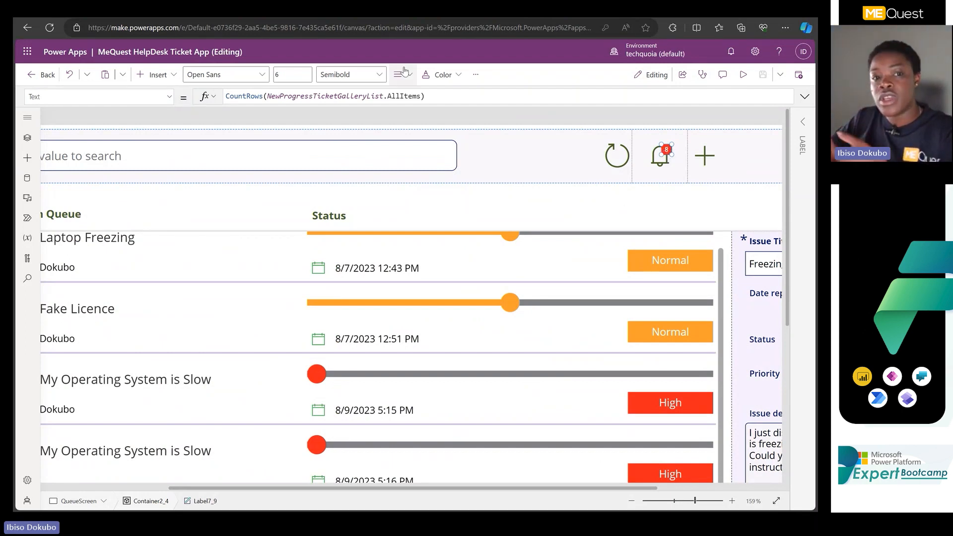
left_click_drag(304, 104, 304, 282)
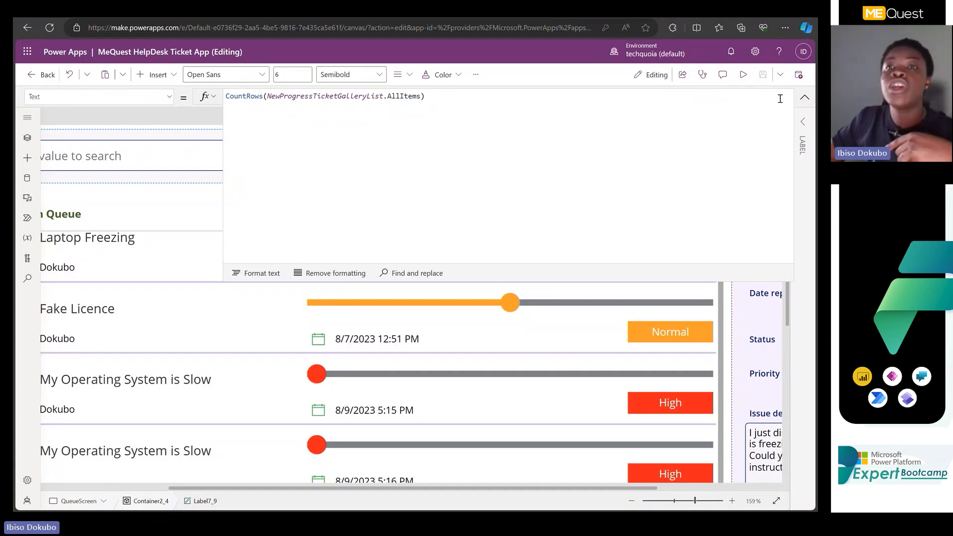
left_click(805, 97)
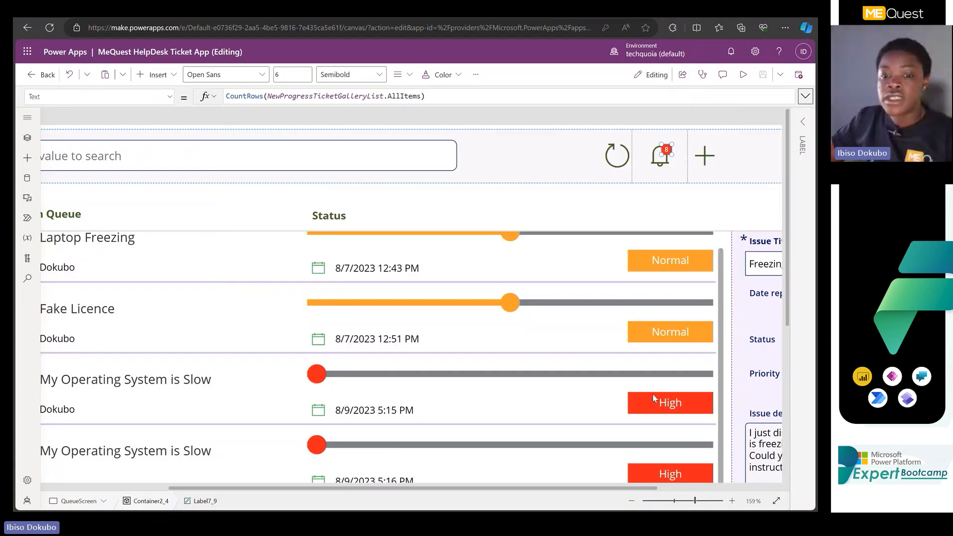
left_click(675, 501)
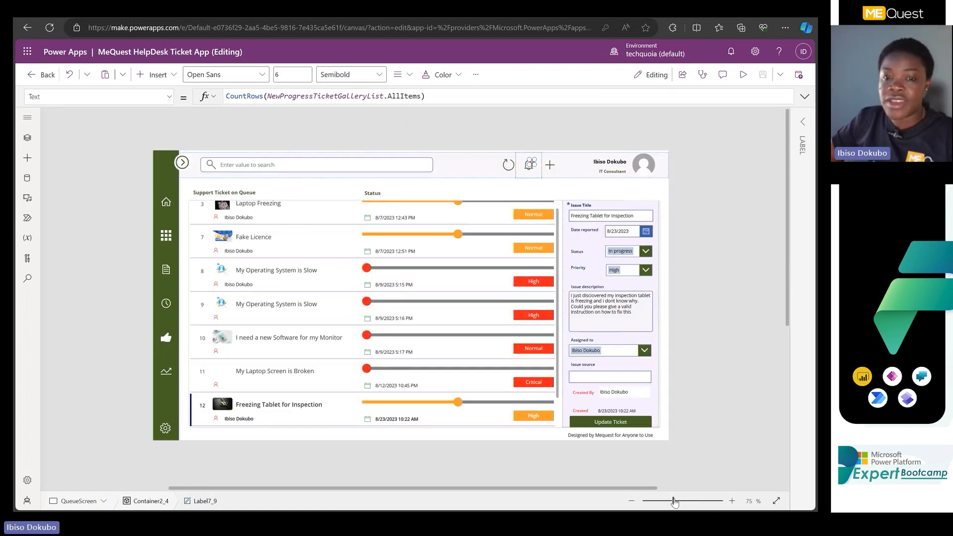
left_click(683, 501)
left_click_drag(683, 502, 681, 499)
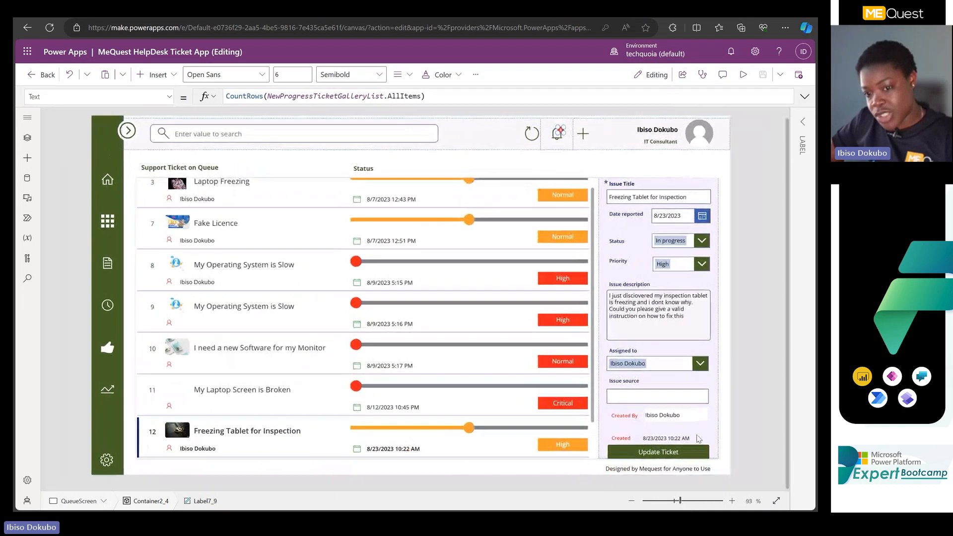
left_click(736, 376)
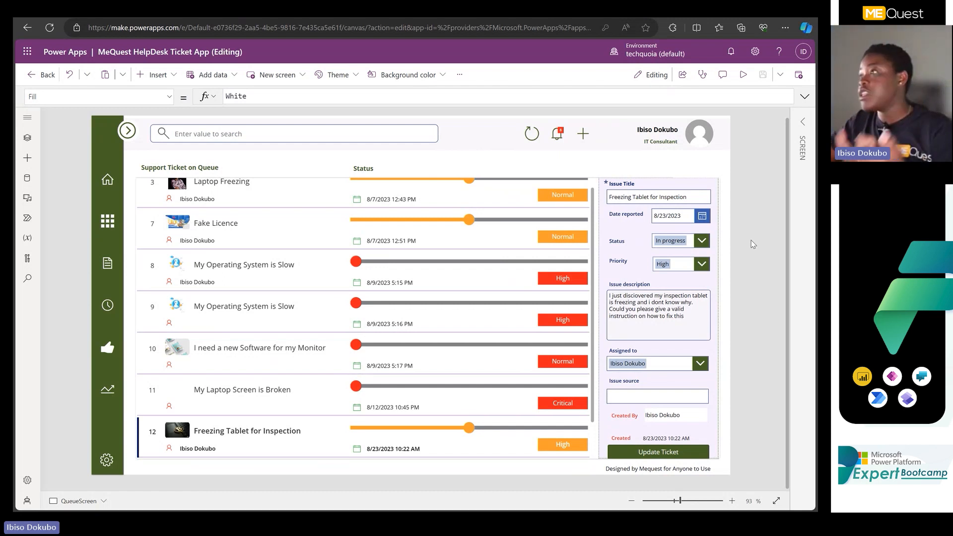
Switch to the browser window showing the Microsoft Learn article "Controls and properties in canvas apps".
scroll(745, 258, "up", 1)
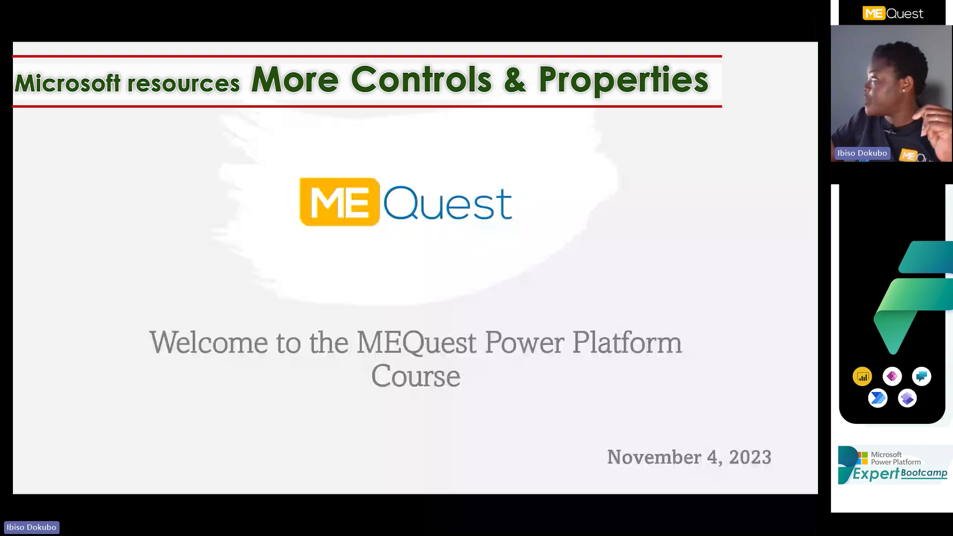
left_click_drag(817, 174, 647, 174)
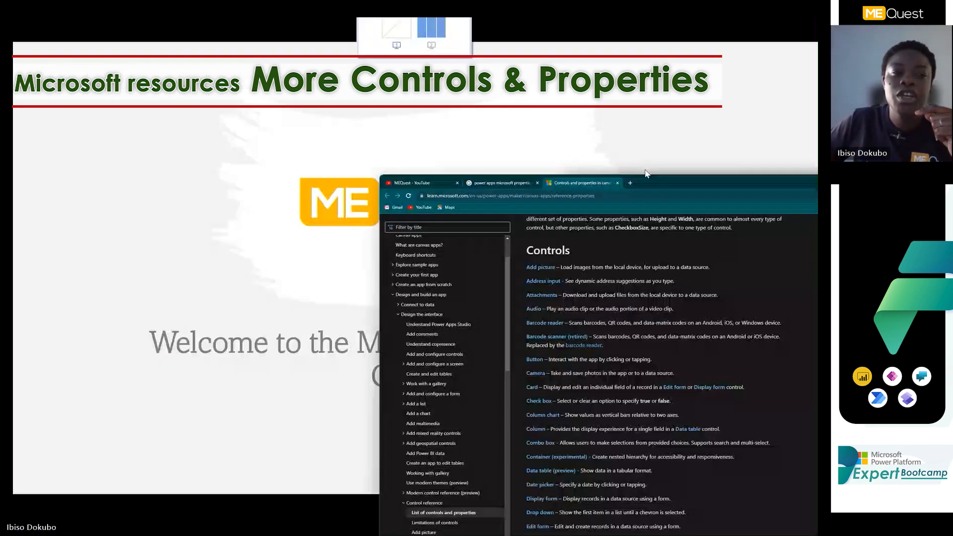
left_click_drag(647, 174, 710, 6)
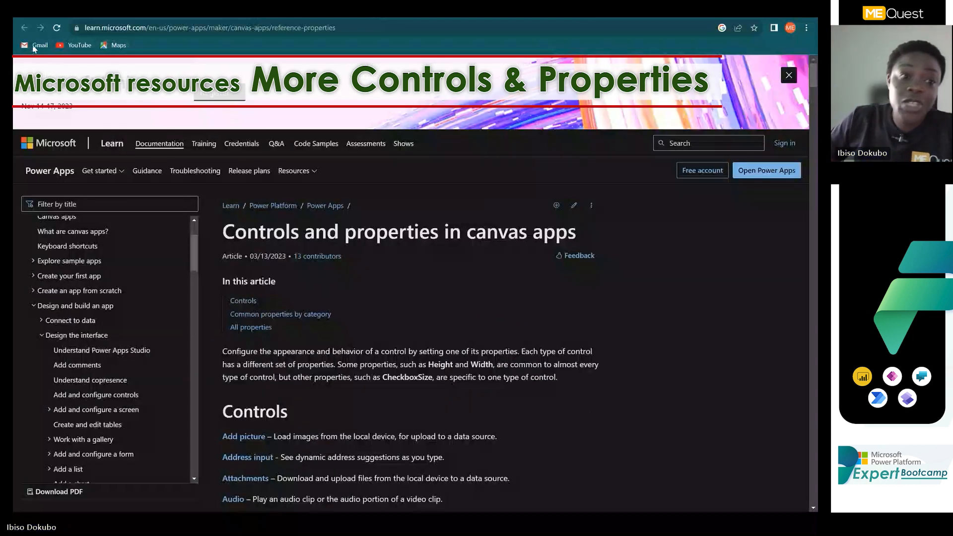
Select the full web address of the canvas app controls and properties article.
left_click(146, 31)
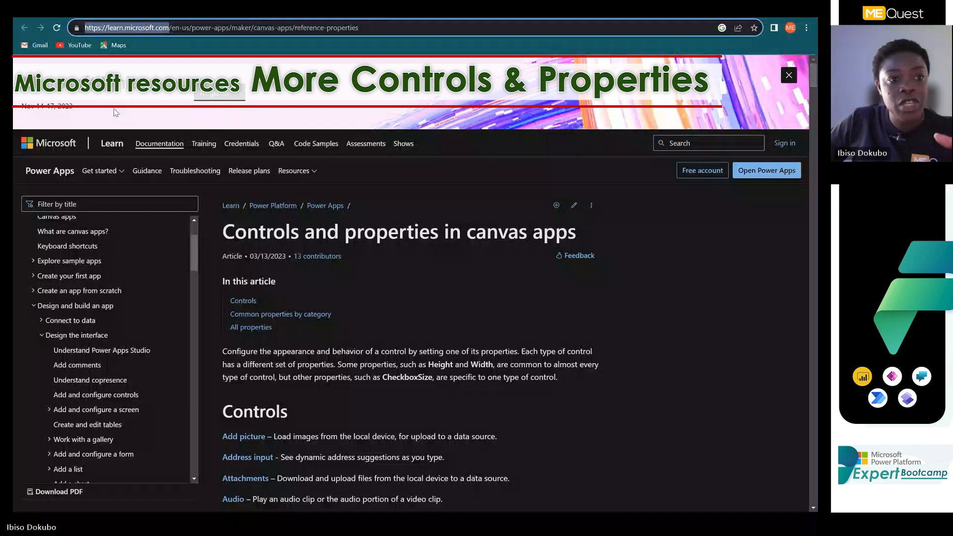
left_click(83, 30)
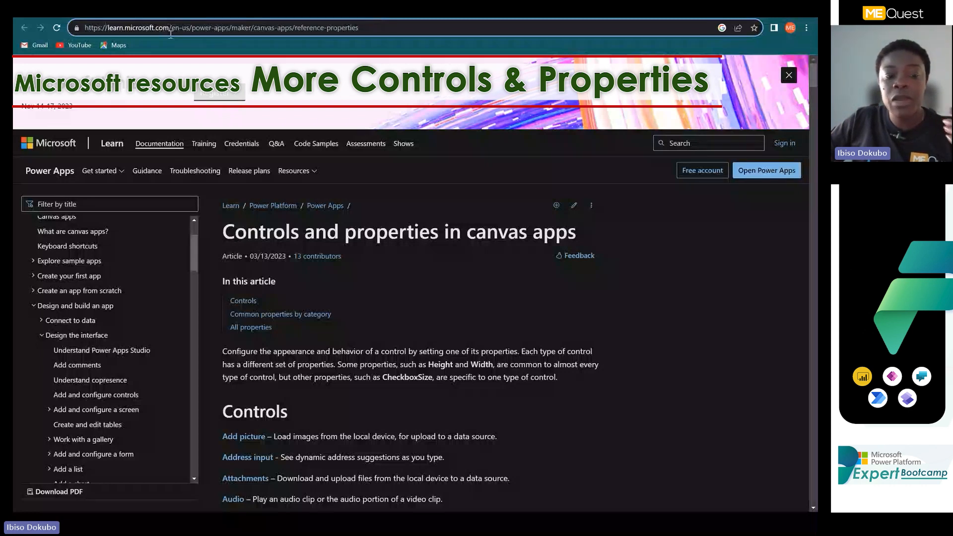
left_click(400, 25)
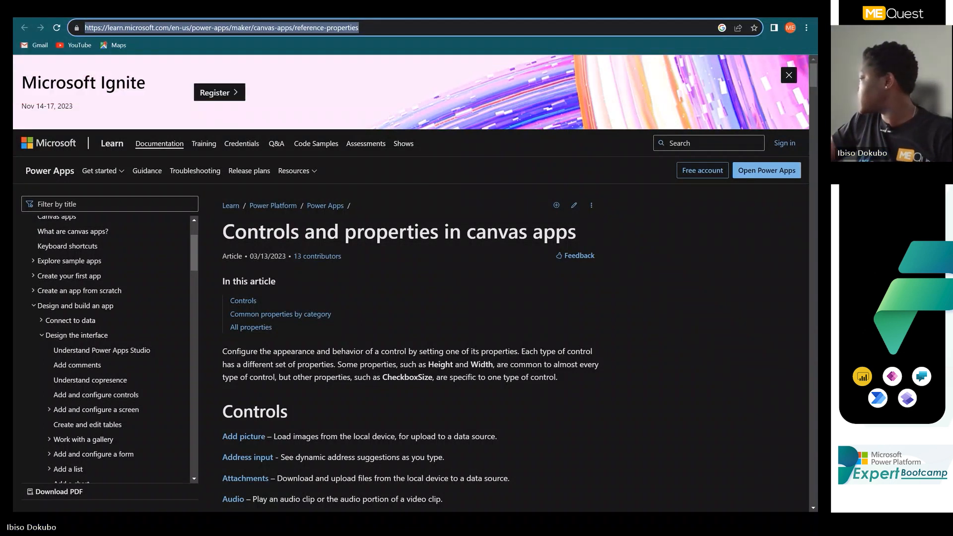
key("alt+Tab")
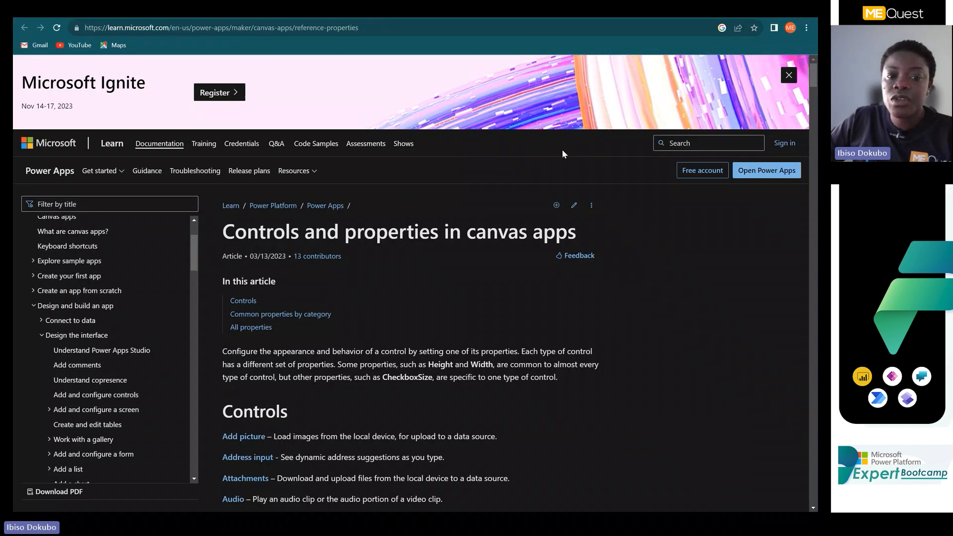
Open the Screen control's reference page from the article's Controls list in a new tab and switch to it.
scroll(331, 325, "down", 4)
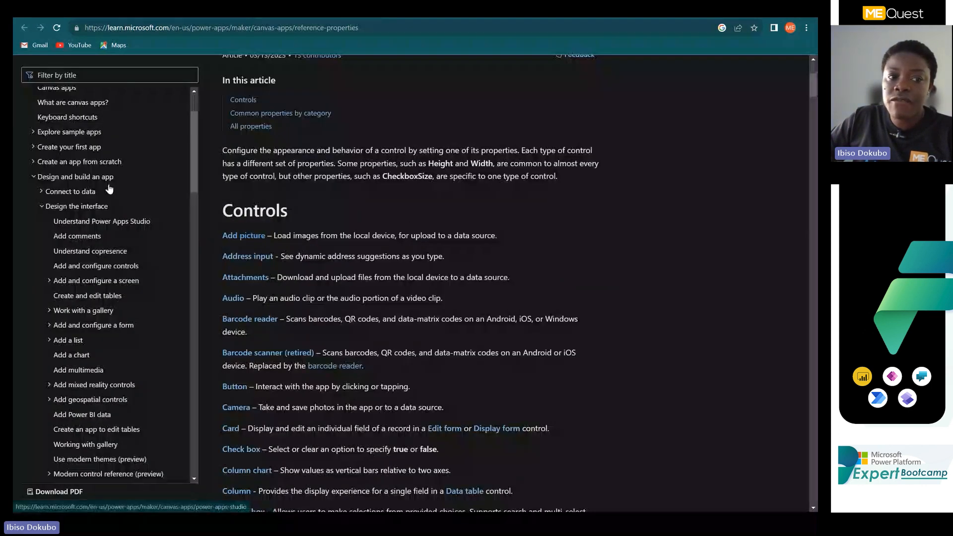
scroll(263, 262, "down", 2)
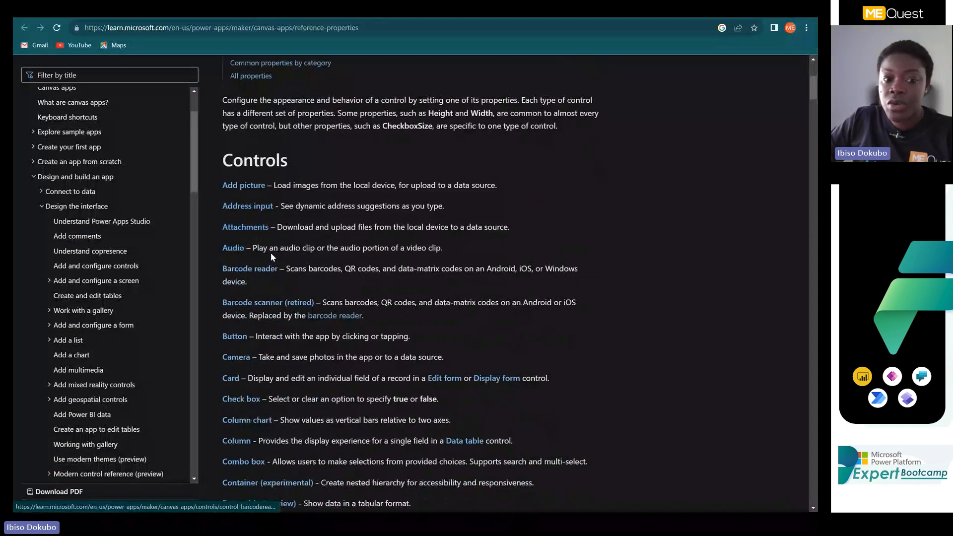
scroll(244, 351, "down", 2)
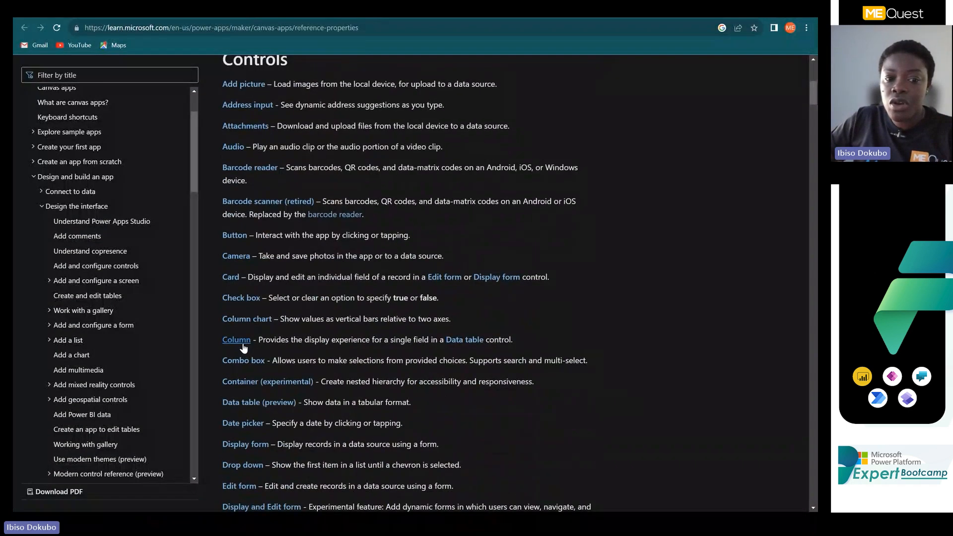
scroll(244, 349, "down", 5)
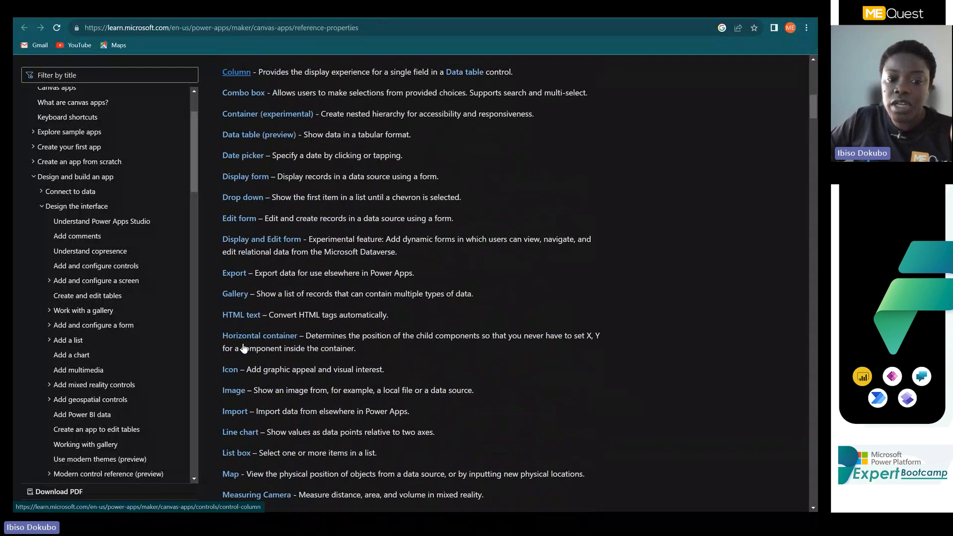
scroll(243, 348, "down", 6)
right_click(233, 351)
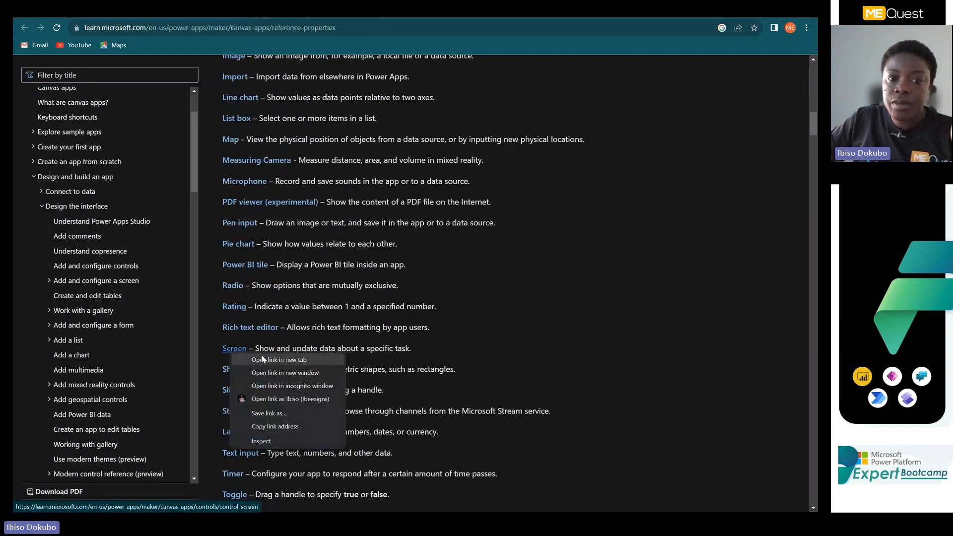
left_click(261, 356)
left_click(415, 17)
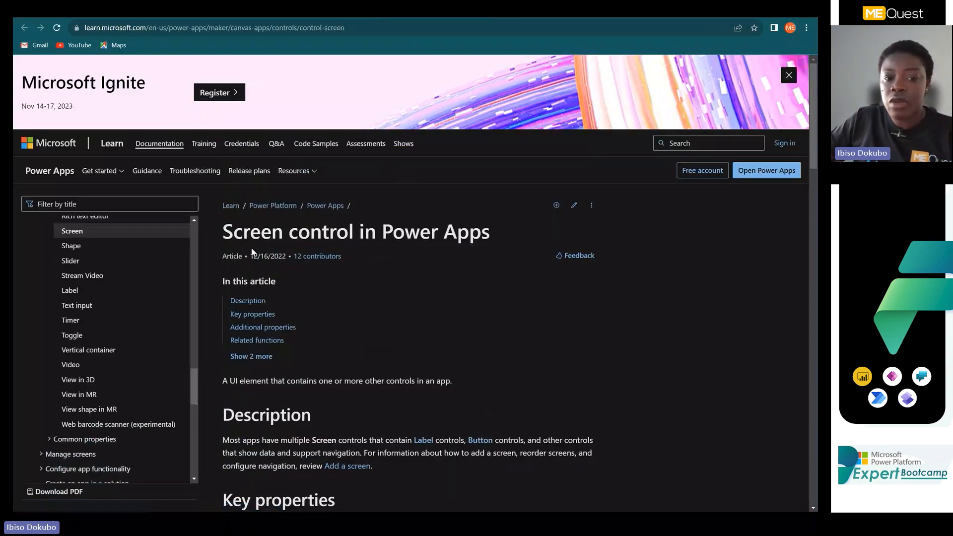
Examine the description, key properties and additional properties of the Screen control, and return to the controls and properties article.
scroll(305, 273, "down", 2)
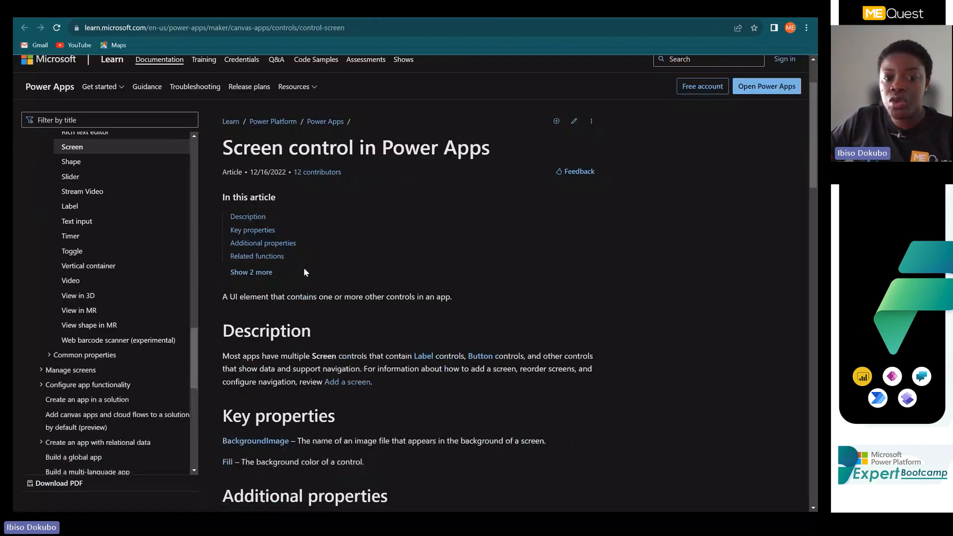
scroll(304, 272, "down", 1)
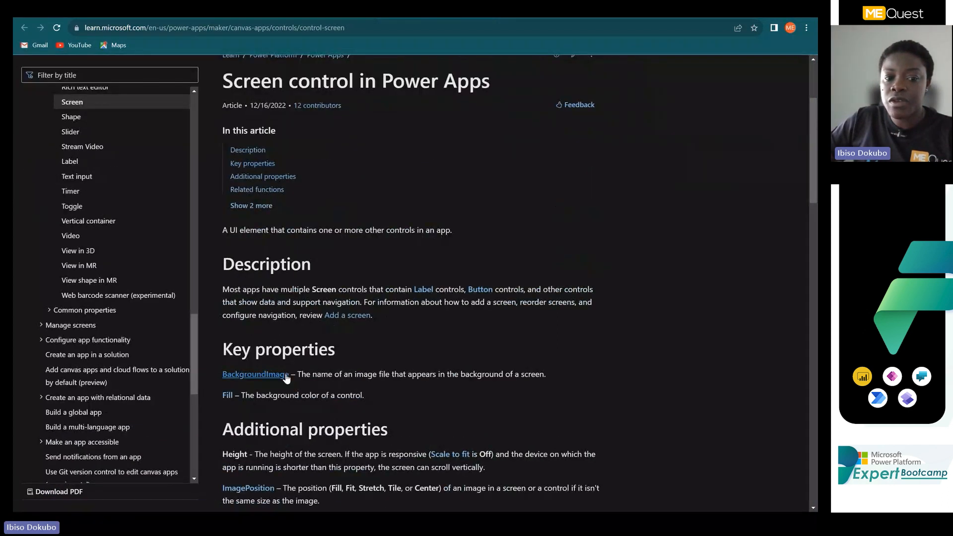
scroll(286, 380, "down", 3)
scroll(286, 382, "down", 1)
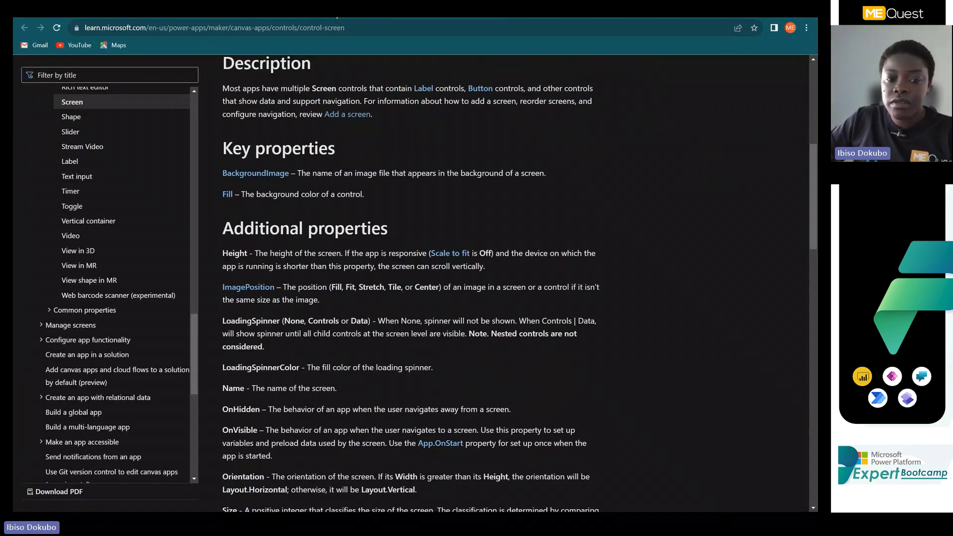
key("alt+Left")
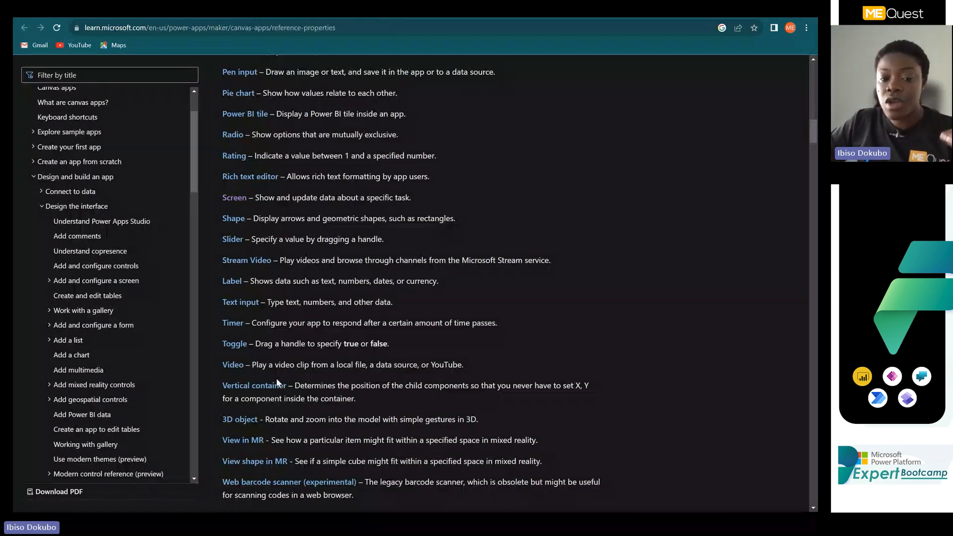
Review the descriptions in the article's Controls list, from the Web barcode scanner entry back up to Add picture.
scroll(245, 457, "down", 1)
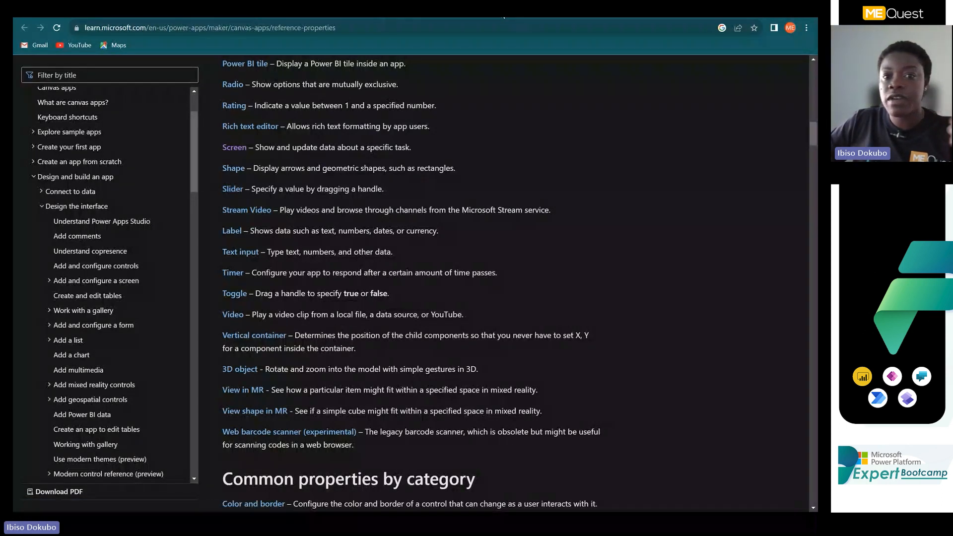
left_click_drag(559, 20, 561, 535)
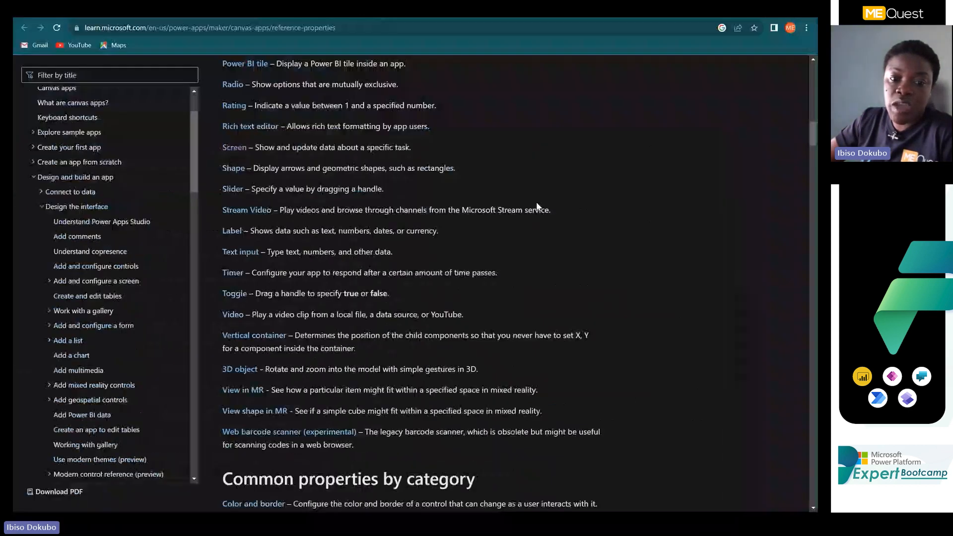
scroll(276, 387, "up", 3)
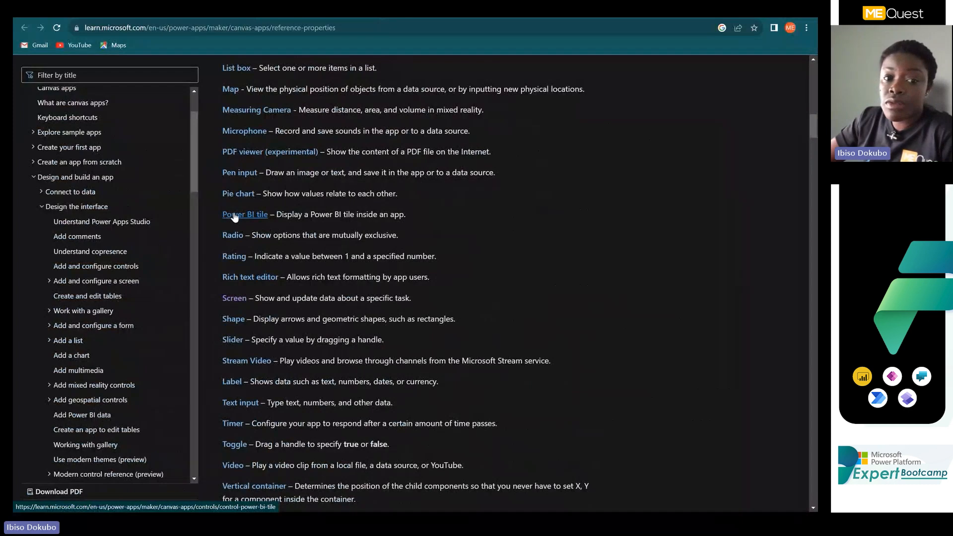
scroll(236, 197, "up", 1)
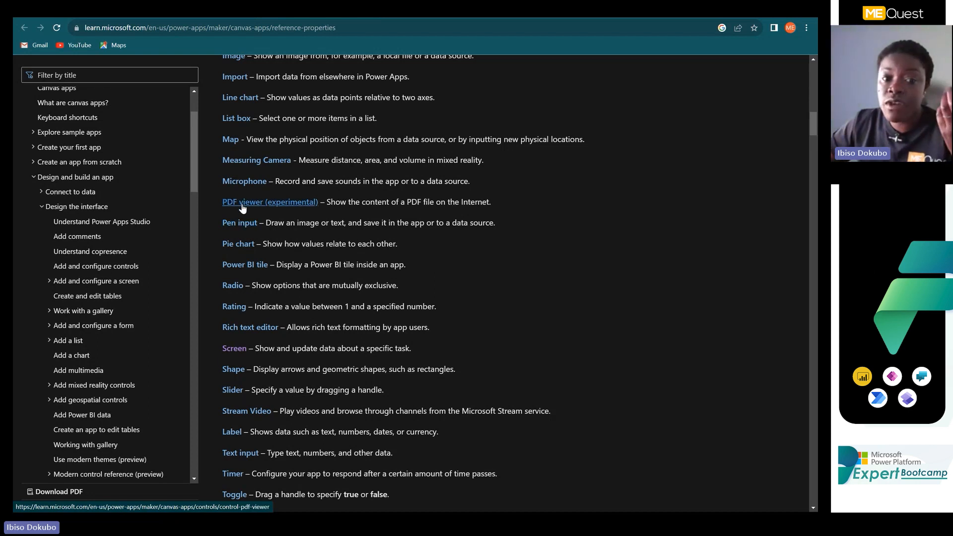
scroll(242, 206, "up", 2)
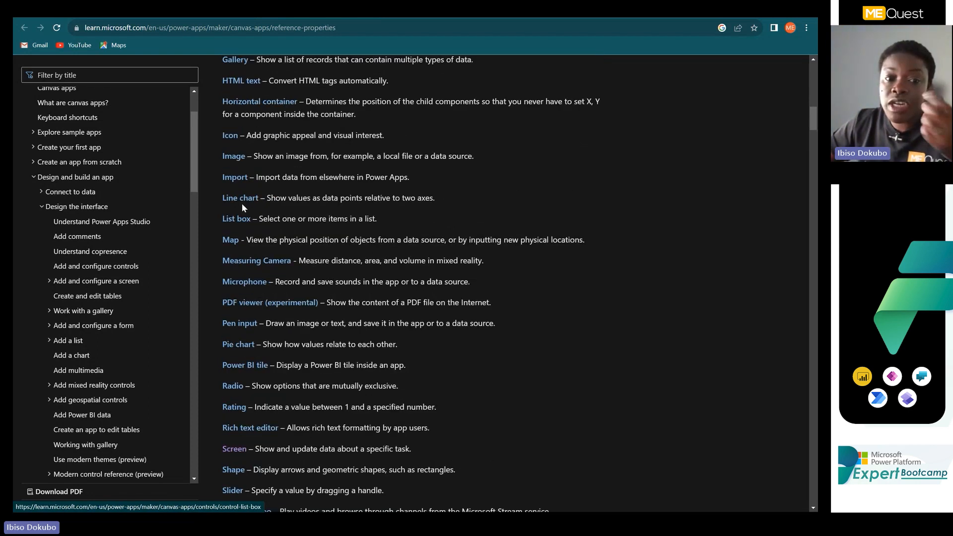
scroll(240, 300, "up", 4)
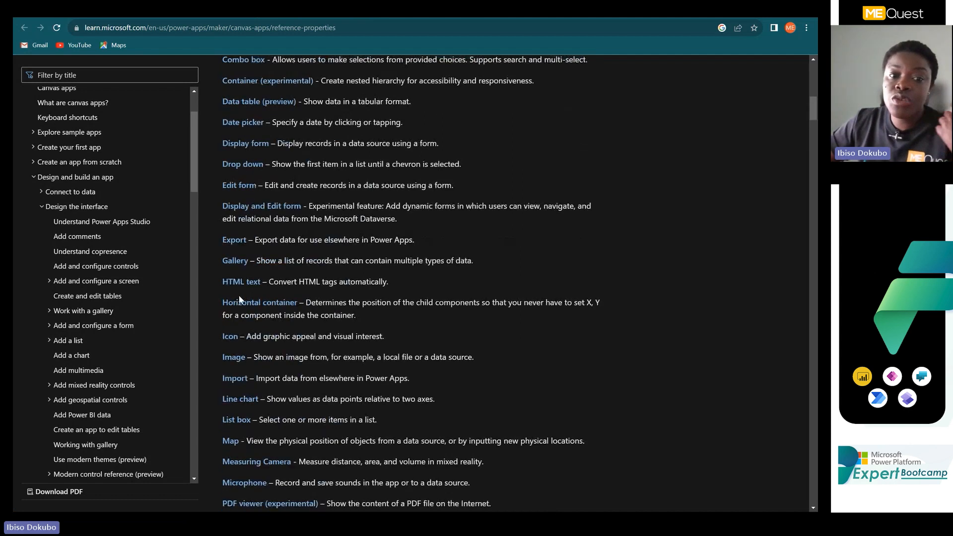
scroll(239, 299, "up", 3)
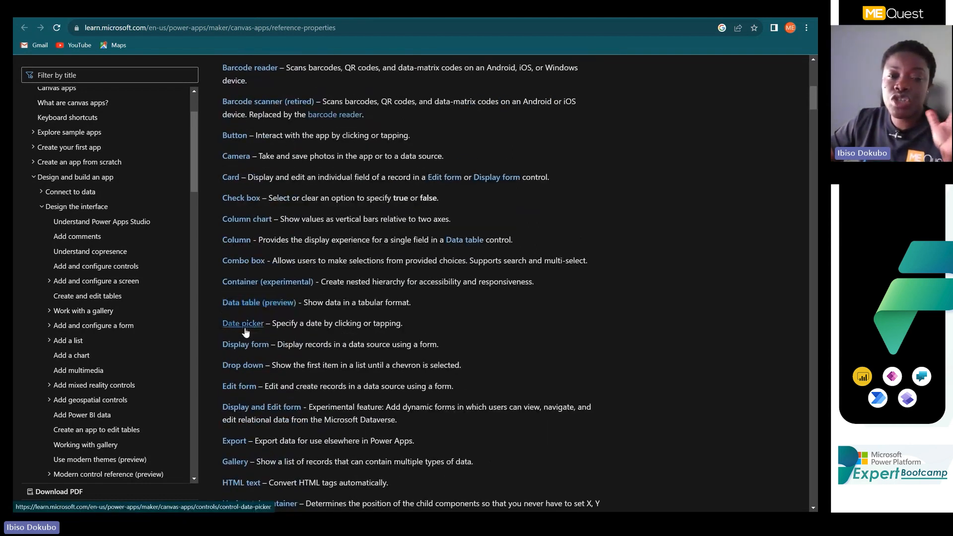
scroll(245, 330, "up", 4)
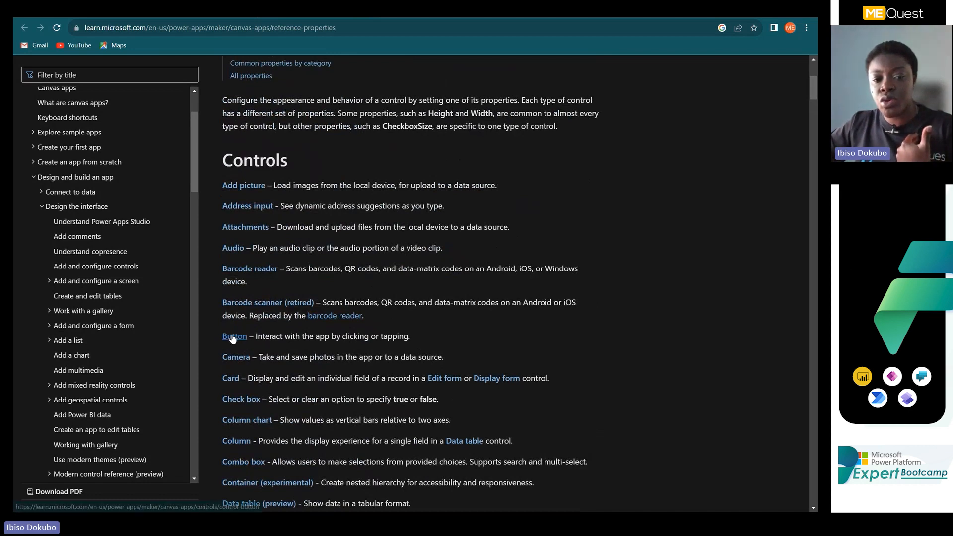
scroll(240, 390, "down", 3)
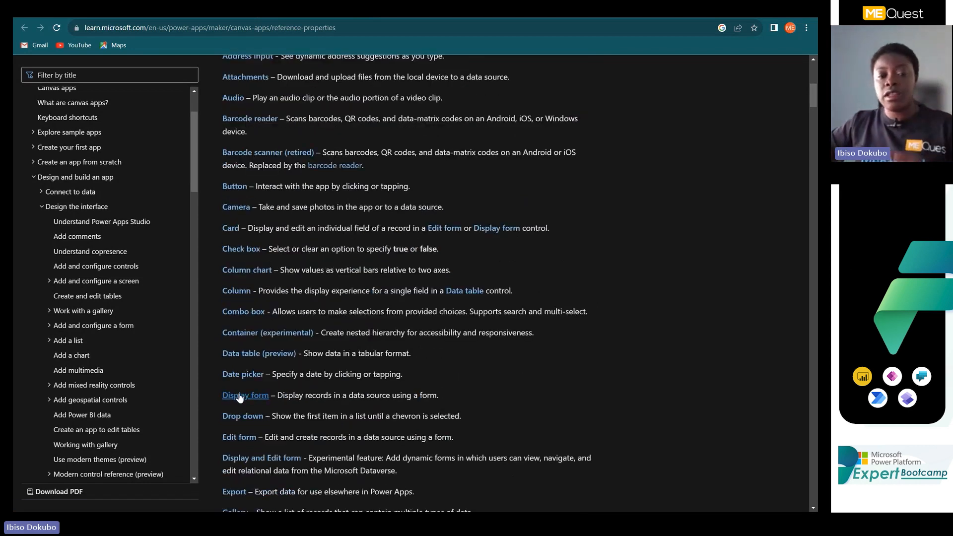